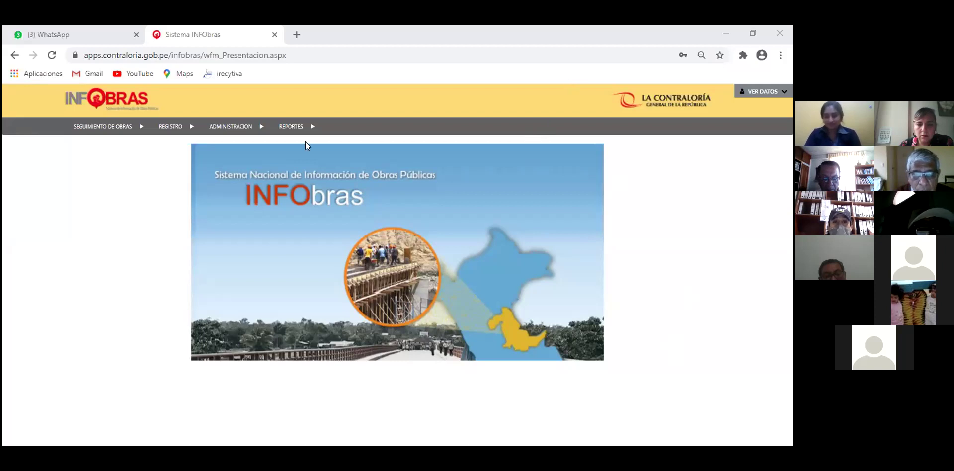
Open LISTADO DE OBRAS from the REGISTRO menu to see the registered works
mouse_move(167, 126)
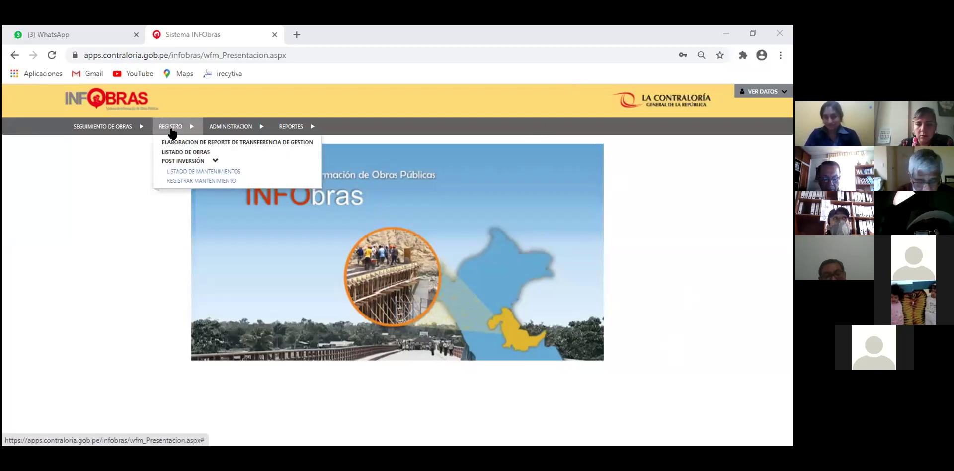
click(188, 152)
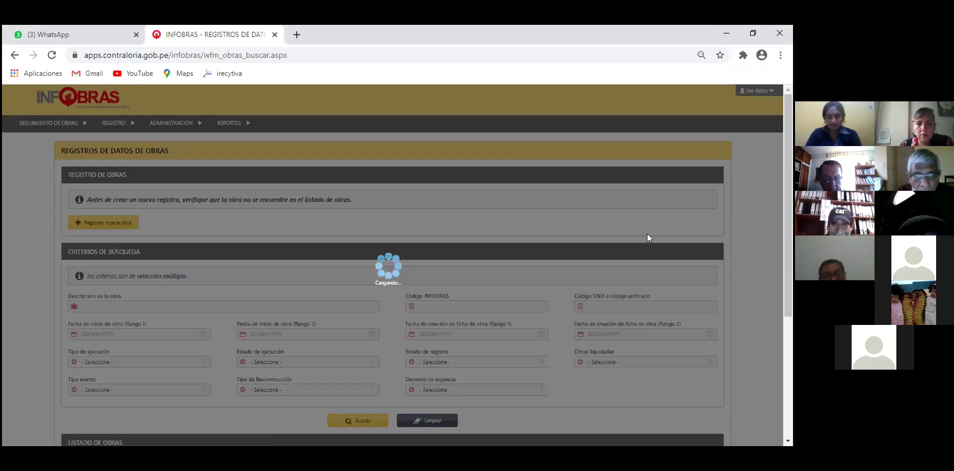
Edit the general data of work 127940, the Tinajones dam asphalt rehabilitation, from the works table
scroll(645, 234, down, 4)
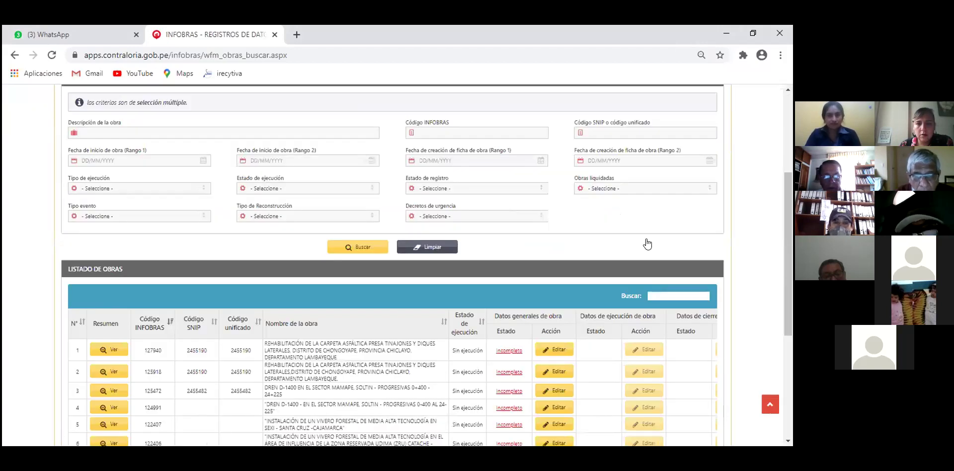
scroll(646, 243, down, 3)
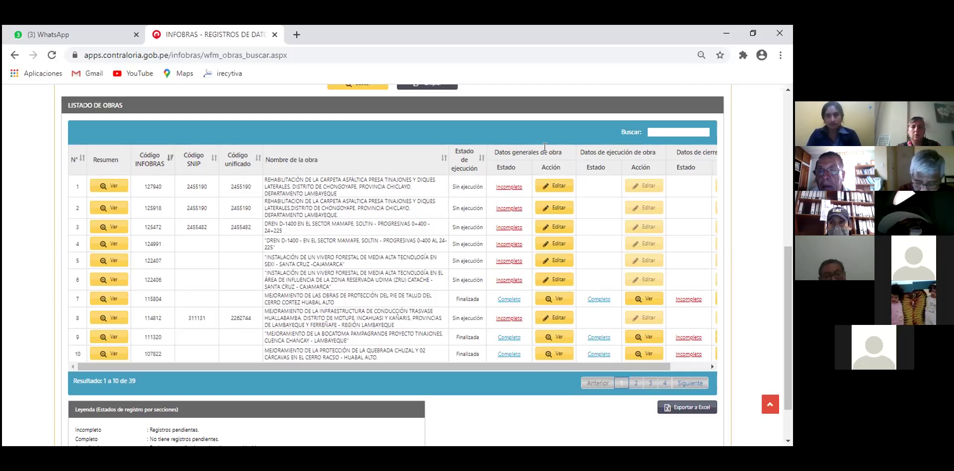
click(557, 184)
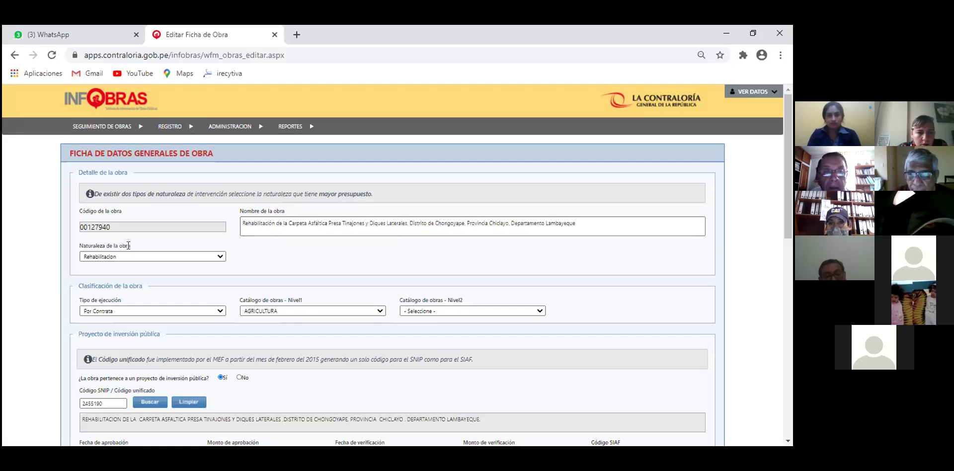
Review the Tinajones work's general data, including the Chongoyape location and financing, then return to the works list
scroll(143, 304, down, 1)
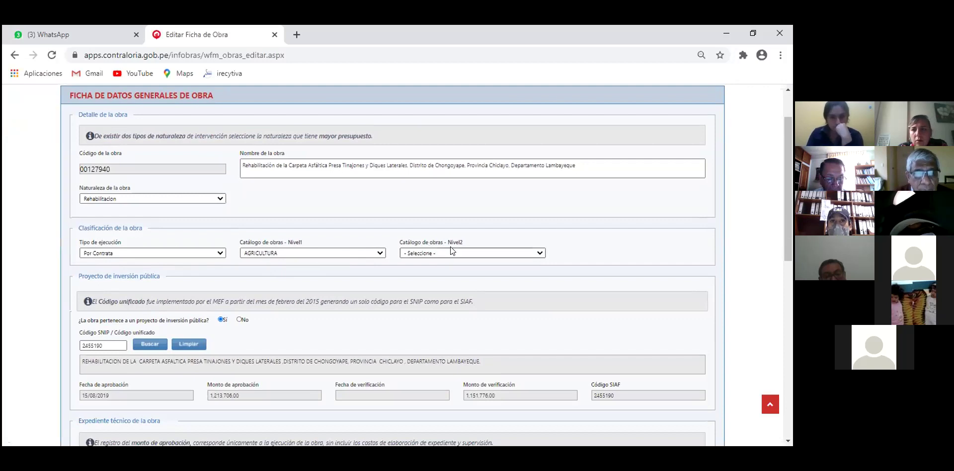
scroll(450, 249, down, 1)
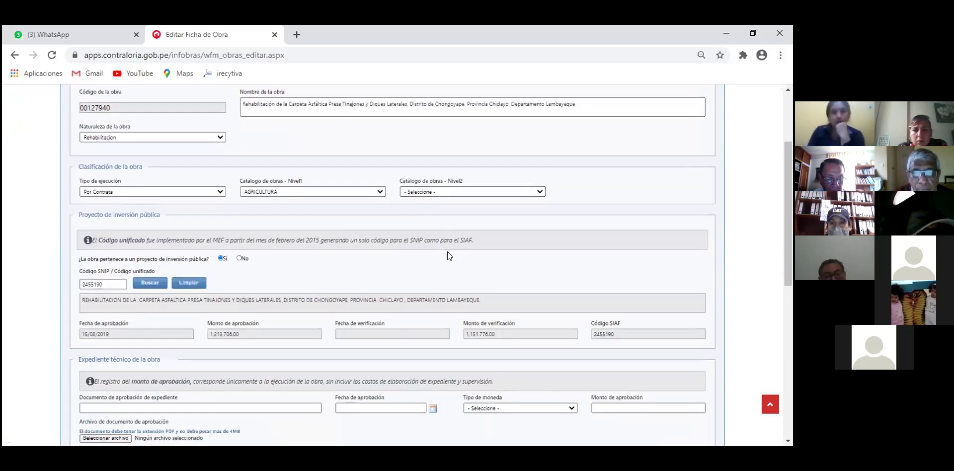
scroll(447, 251, down, 1)
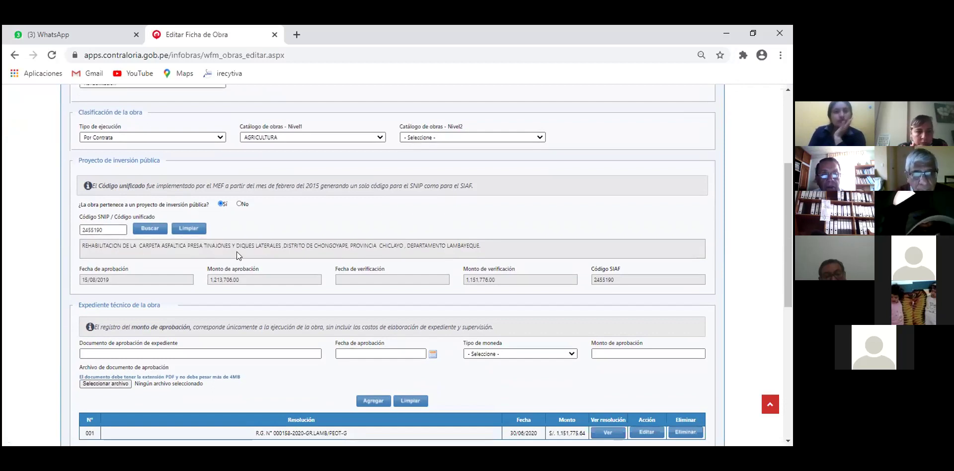
scroll(201, 248, down, 1)
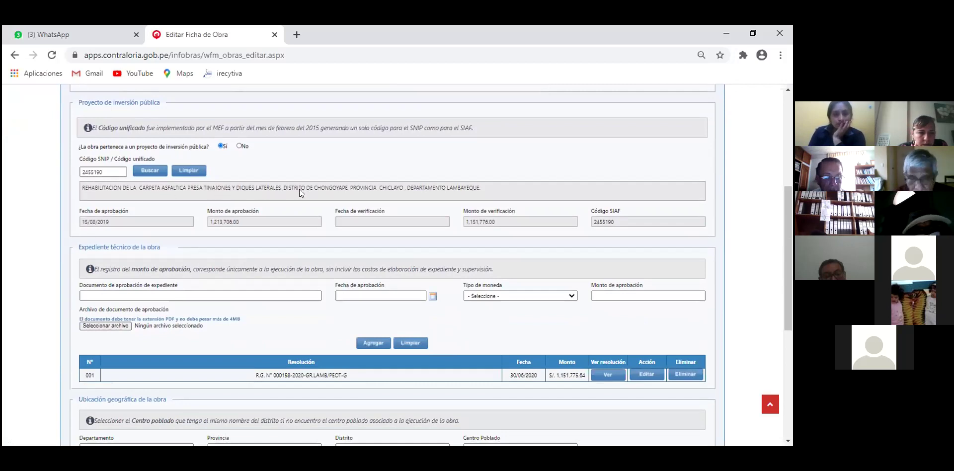
scroll(290, 197, down, 2)
scroll(287, 199, down, 1)
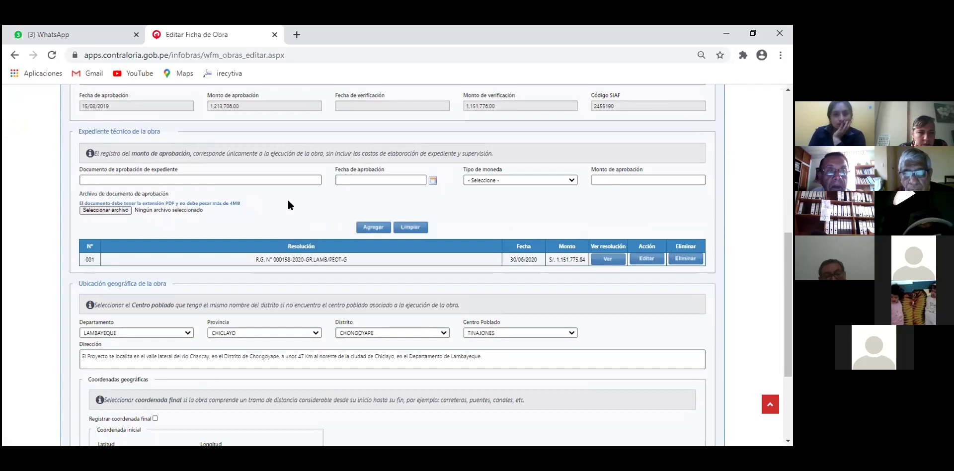
scroll(287, 198, down, 1)
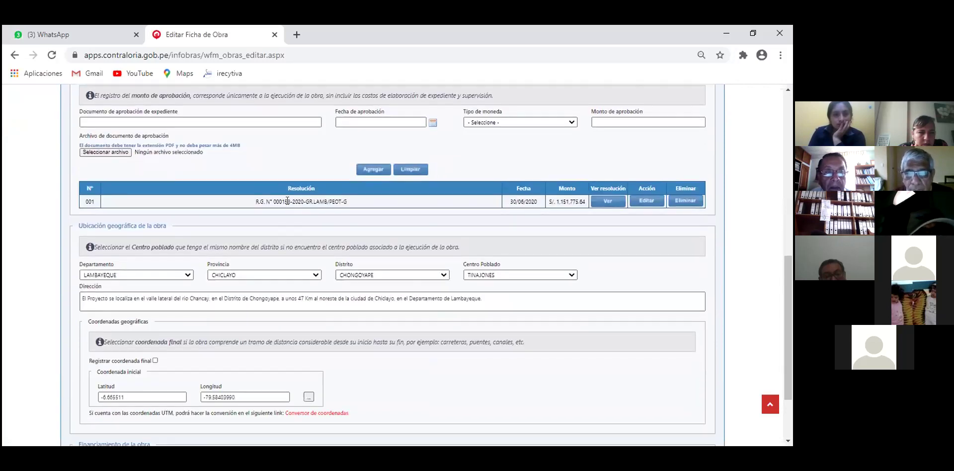
scroll(229, 258, down, 2)
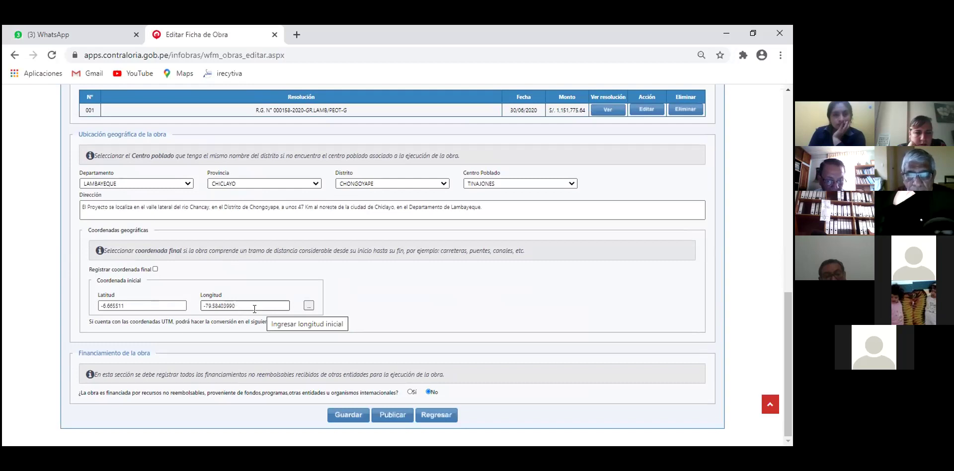
click(431, 415)
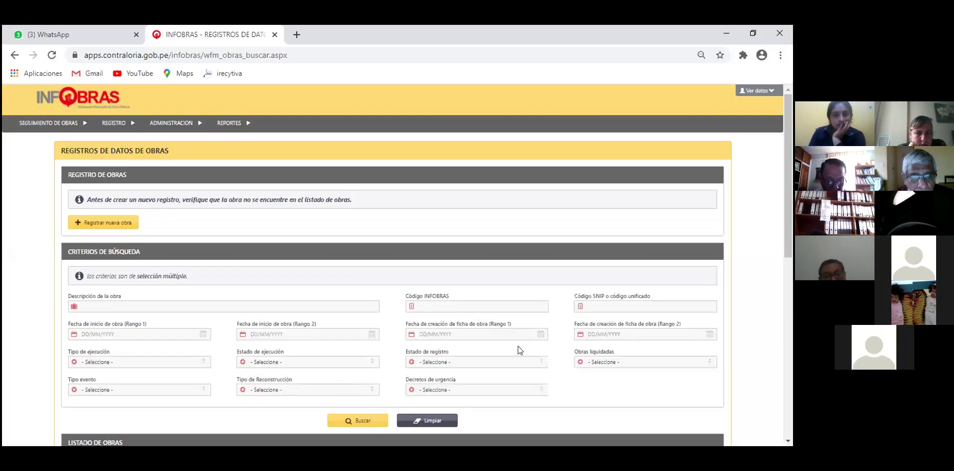
scroll(518, 345, down, 5)
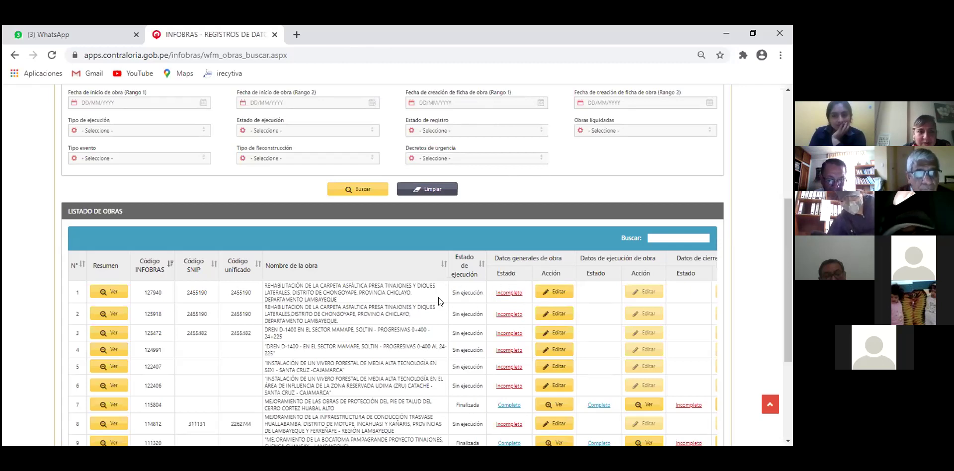
click(550, 291)
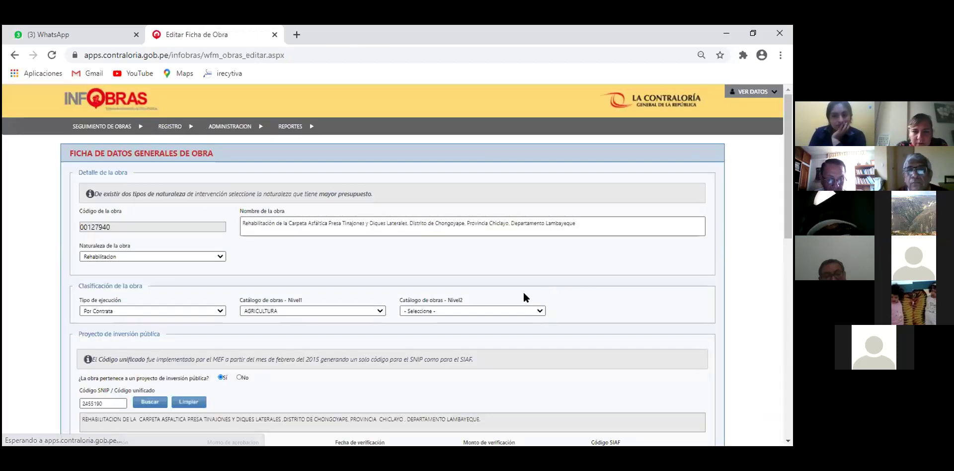
scroll(524, 297, down, 15)
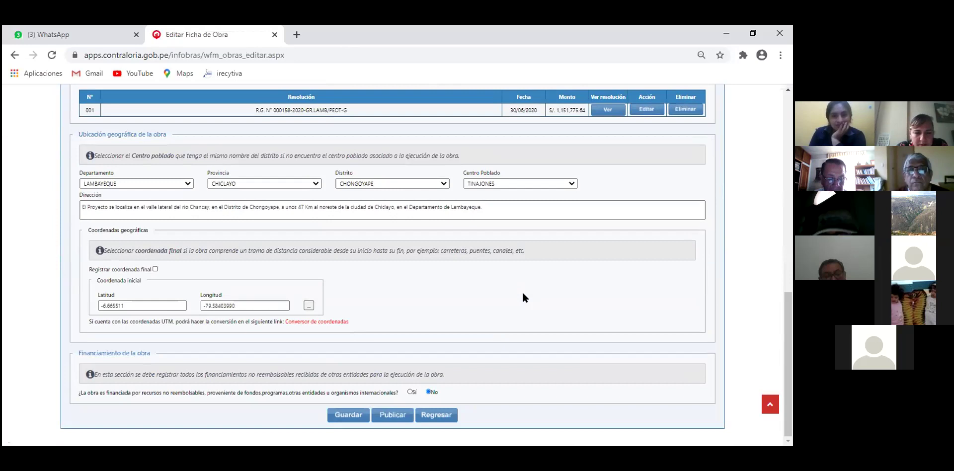
scroll(522, 290, up, 15)
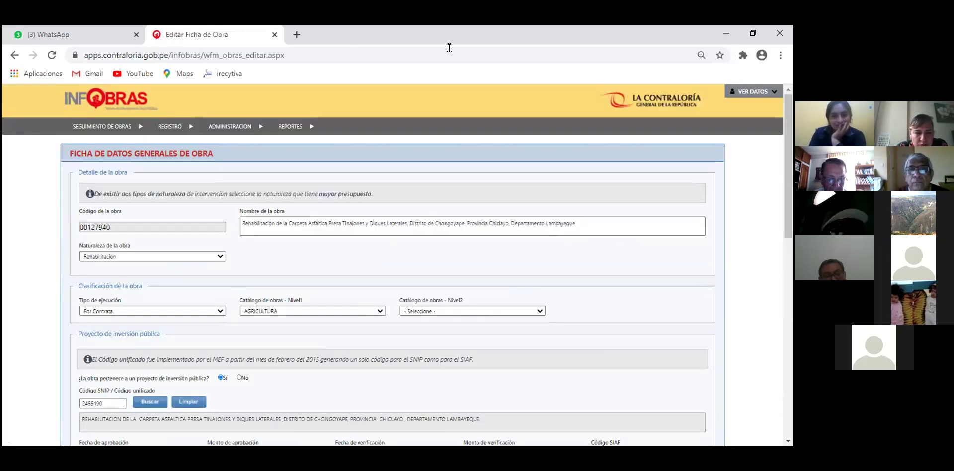
mouse_move(172, 128)
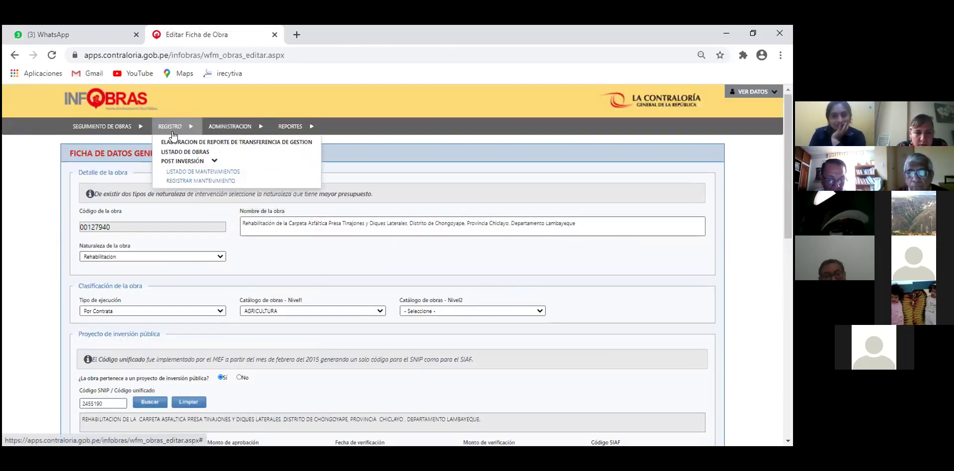
click(176, 152)
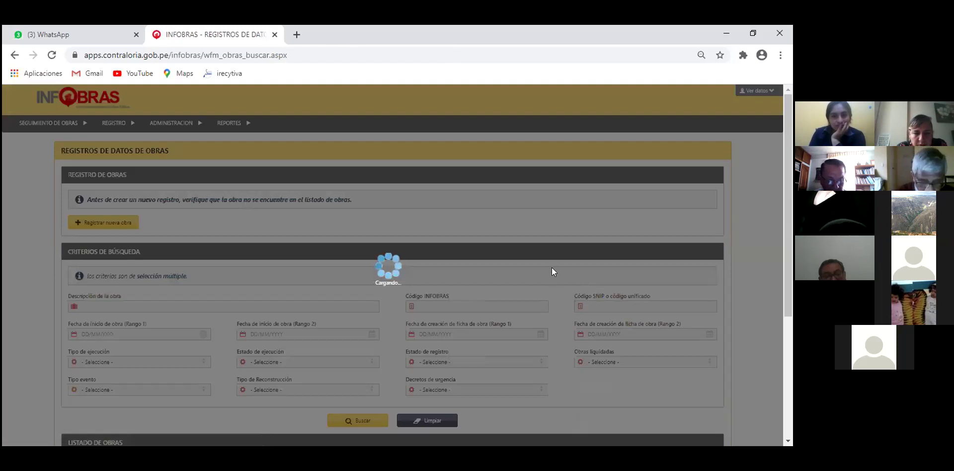
Go to page 2 of the works list and edit execution data for work 87644, Taymi Antiguo canal
scroll(552, 267, down, 2)
scroll(552, 271, down, 5)
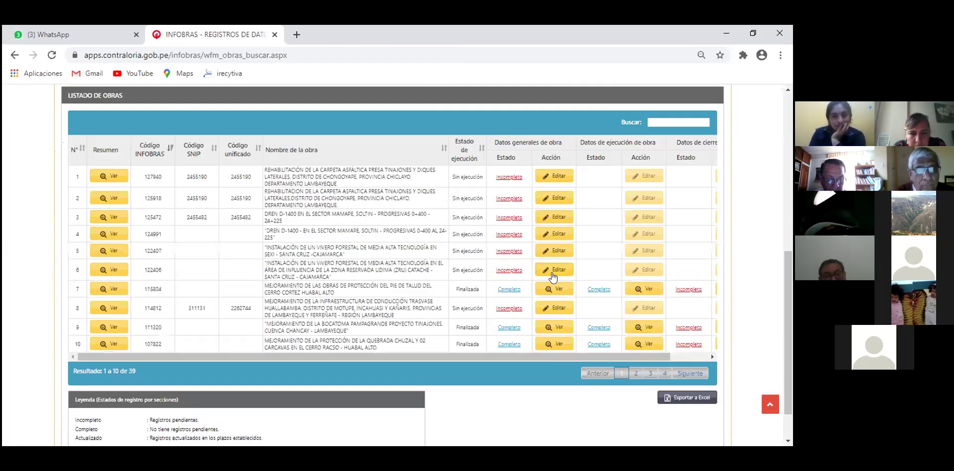
click(635, 373)
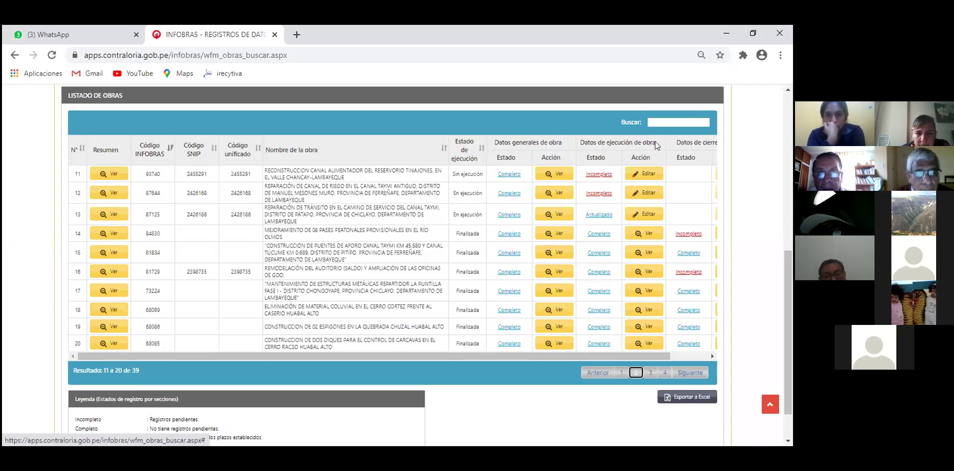
click(633, 194)
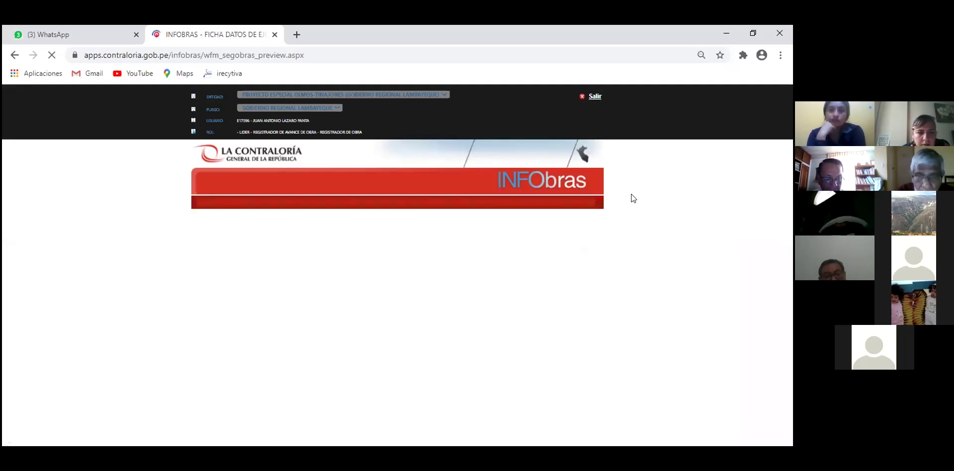
Scroll to Datos de la empresa contratista and show the Tipo de empresa options Unica and Consorcio
scroll(632, 196, down, 2)
scroll(632, 196, down, 2)
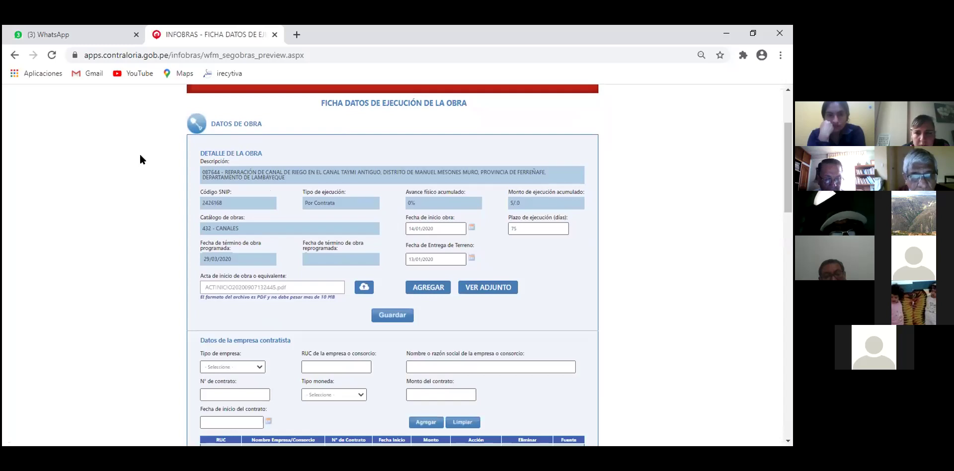
scroll(326, 169, down, 1)
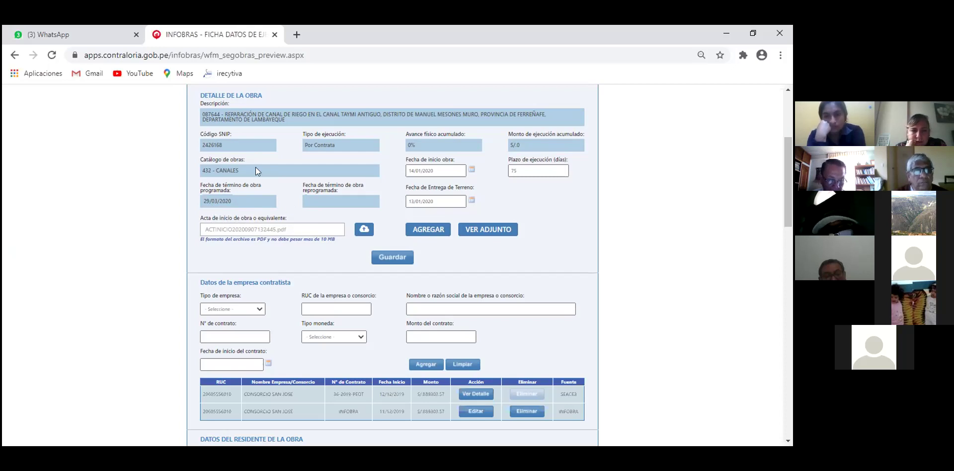
scroll(473, 259, down, 1)
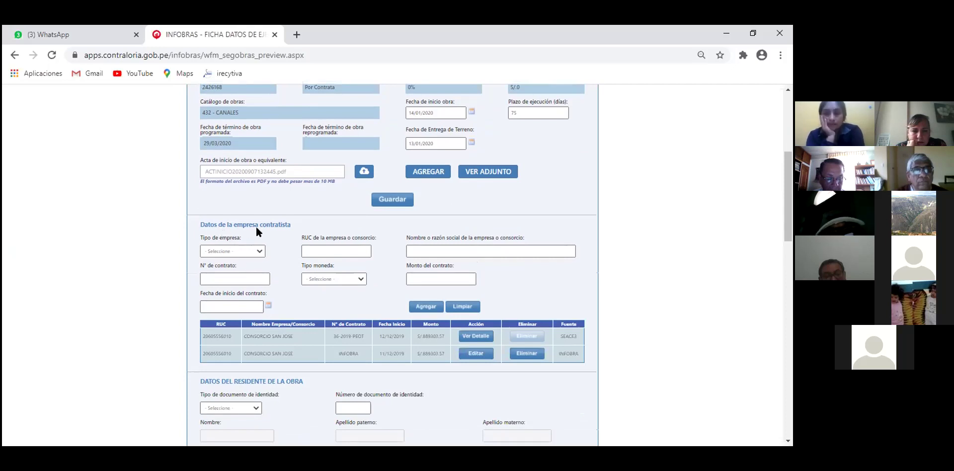
scroll(280, 229, down, 1)
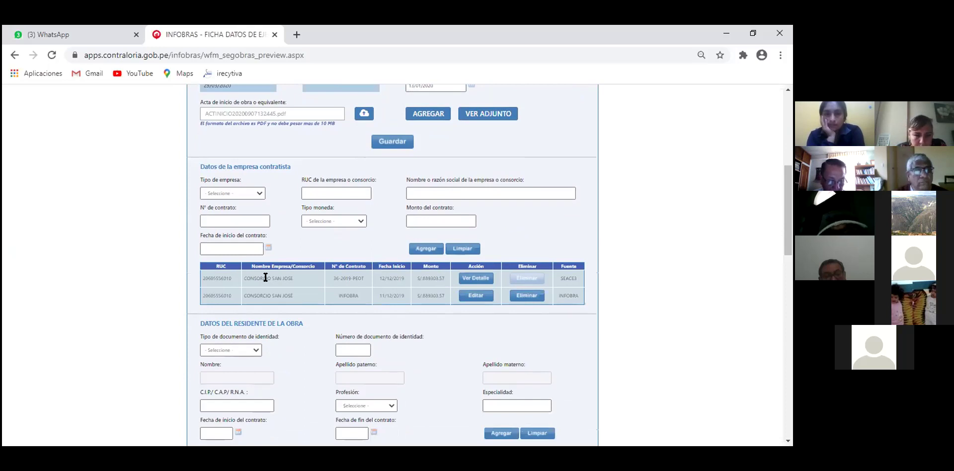
click(259, 195)
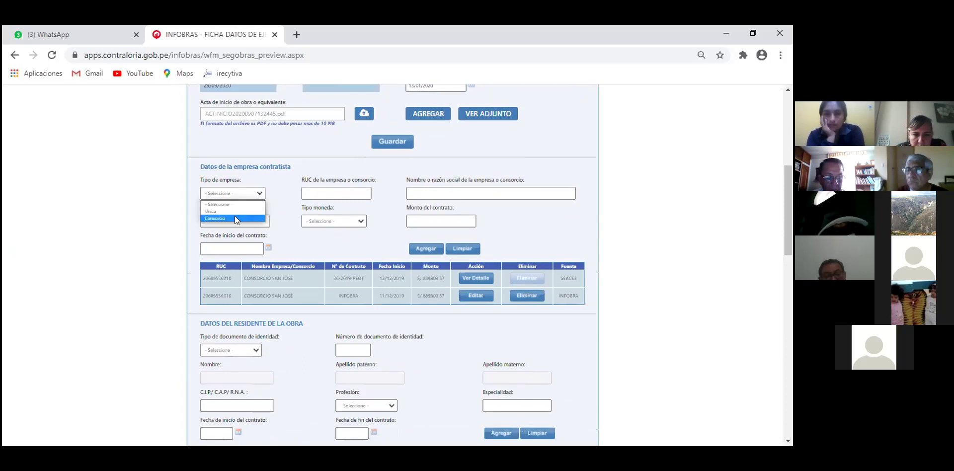
Load CONSORCIO SAN JOSE's SEACE details (S/ 889303.57, start 12/12/2019) into the contractor fields
click(280, 196)
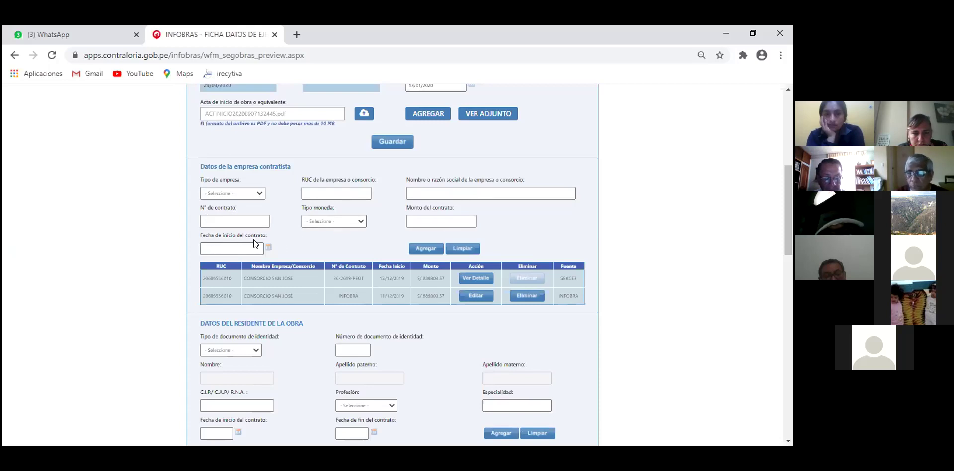
click(483, 279)
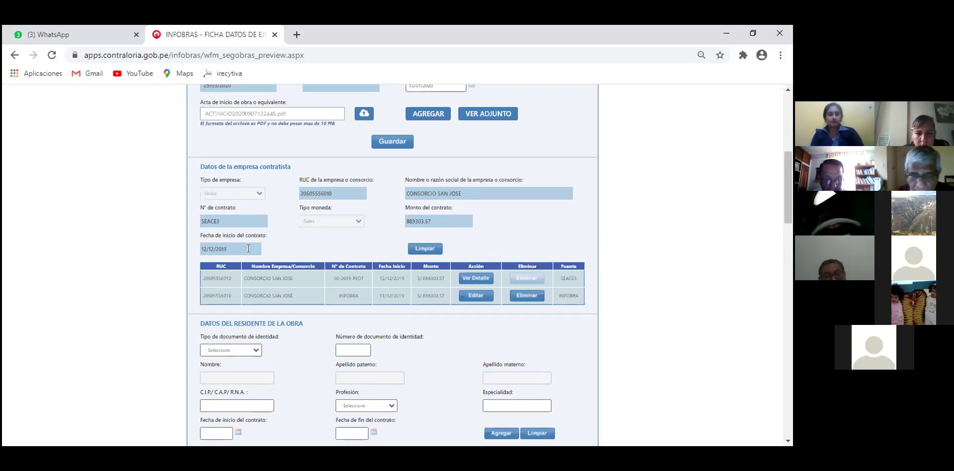
Scroll to Datos del Residente de la Obra and inspect the identity document type options
scroll(445, 310, down, 1)
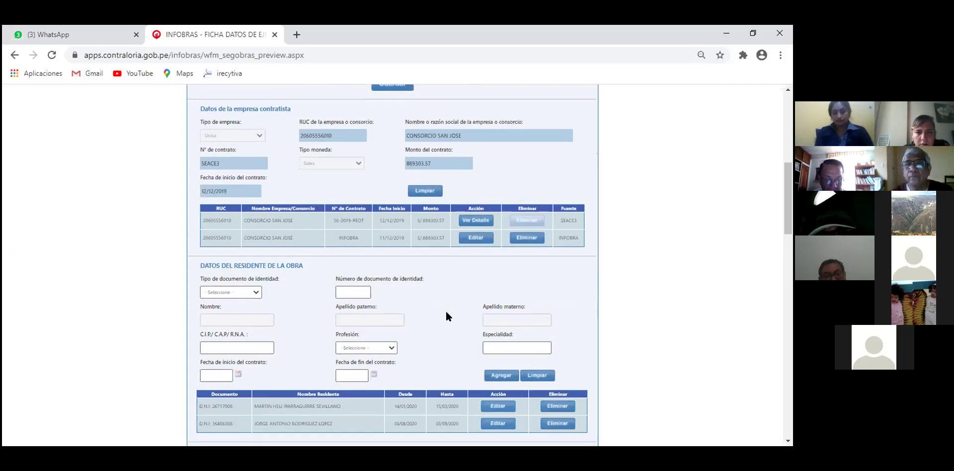
scroll(448, 315, down, 1)
scroll(447, 319, down, 1)
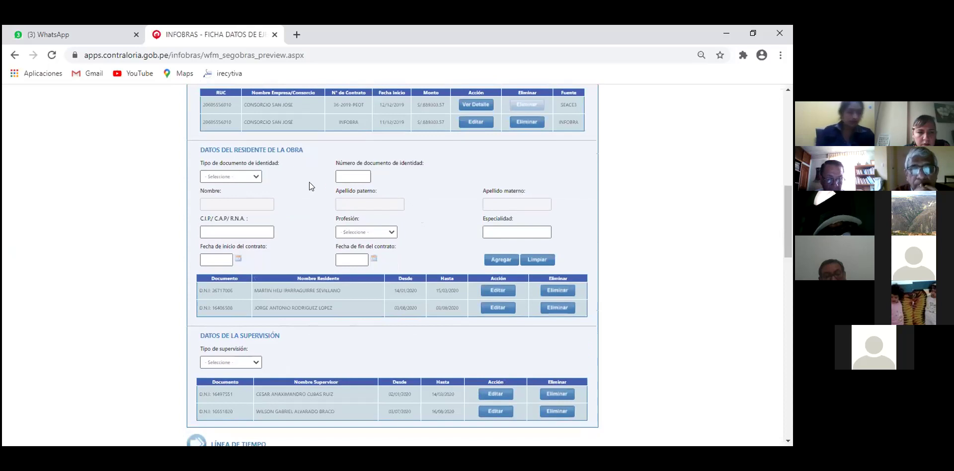
scroll(285, 176, down, 1)
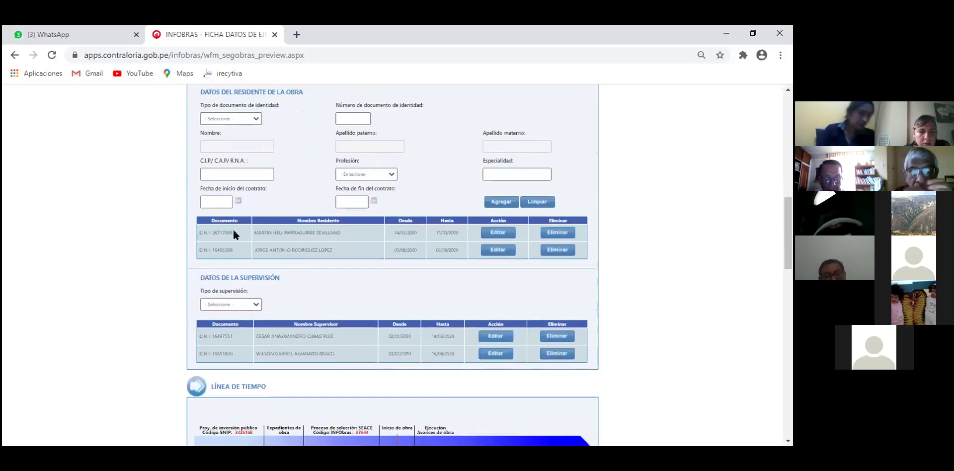
click(254, 120)
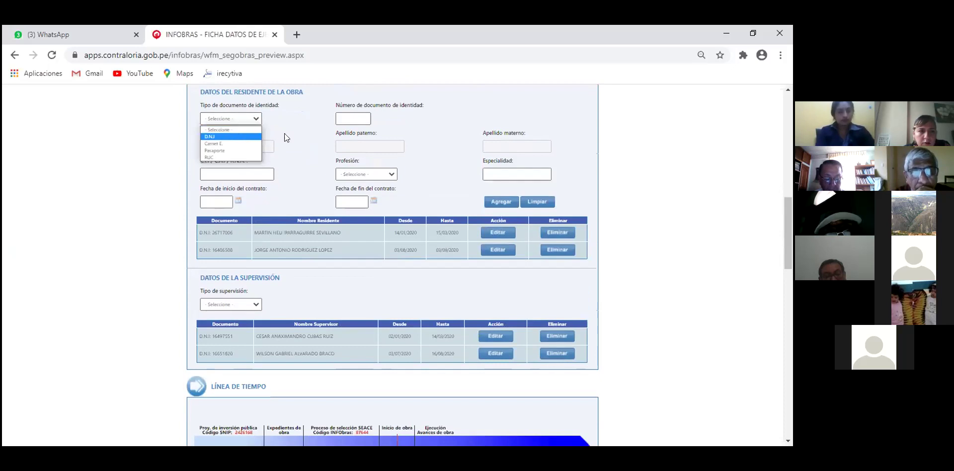
click(316, 139)
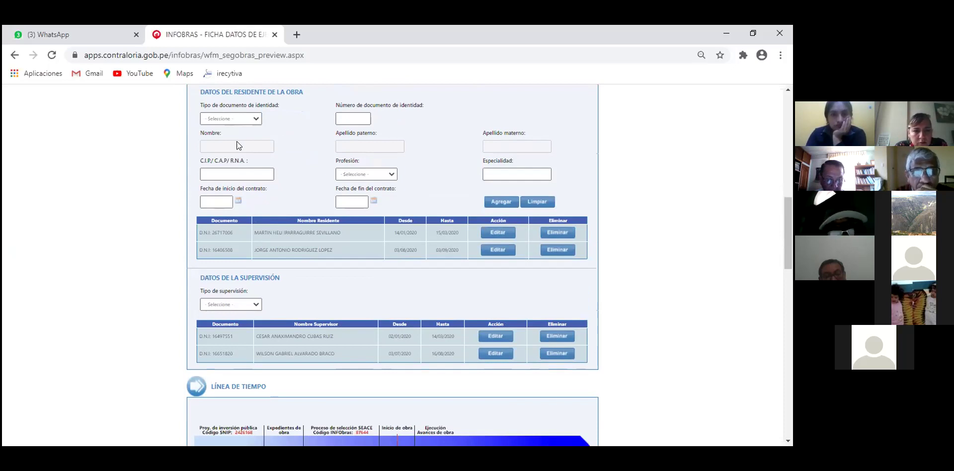
Check the registration number, Profesión and start date fields, then edit the first resident
click(241, 169)
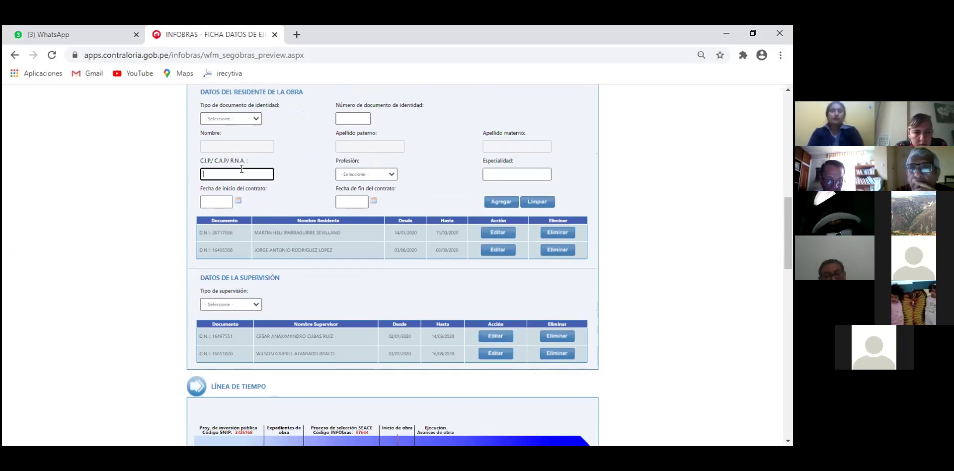
click(391, 174)
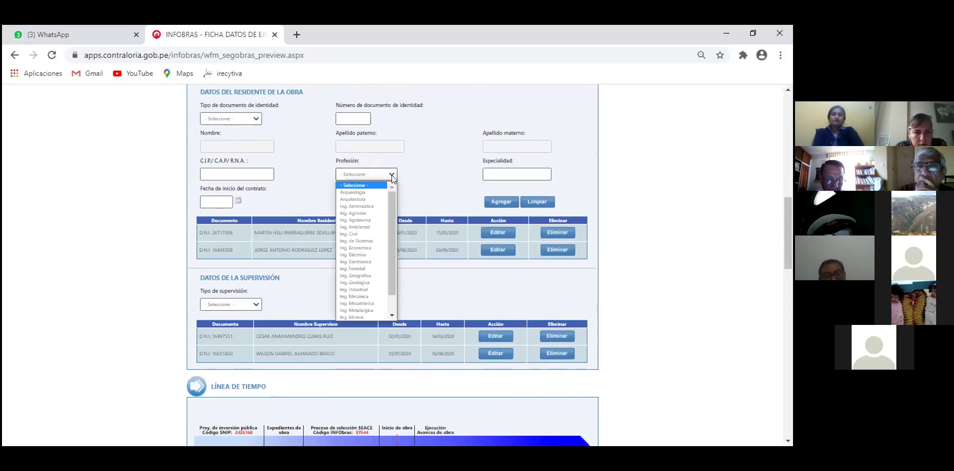
click(405, 167)
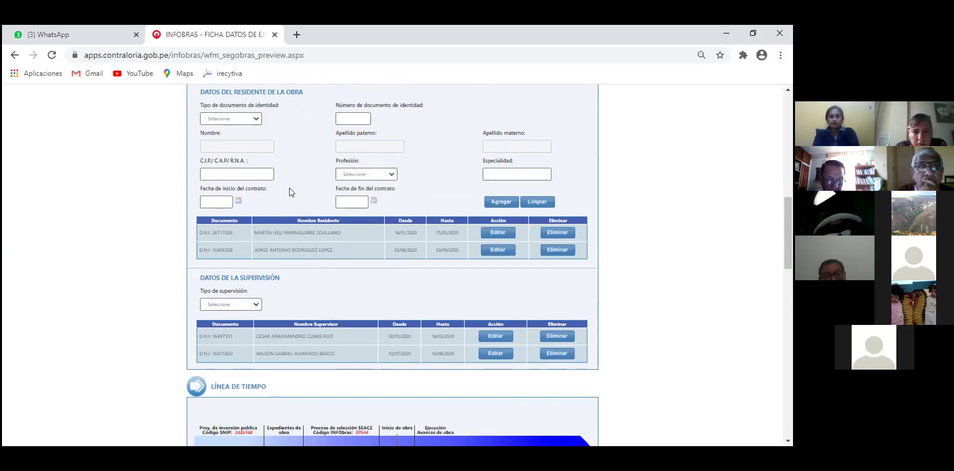
click(212, 200)
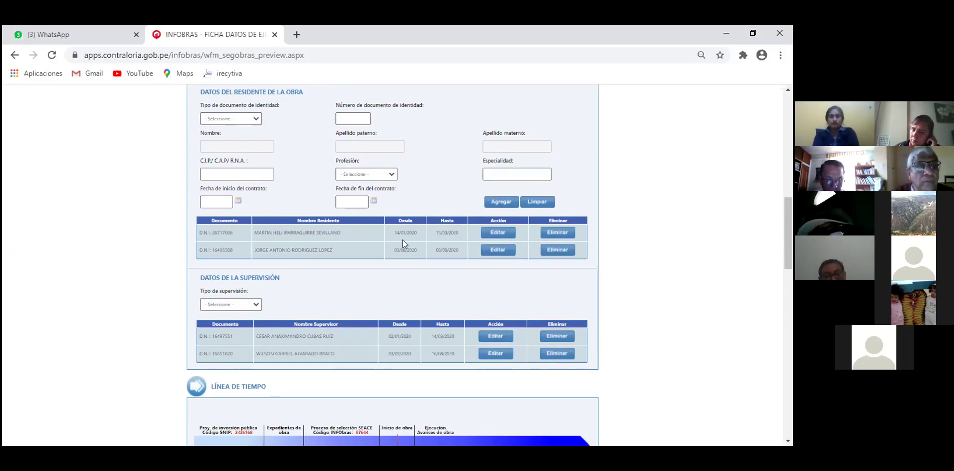
click(496, 231)
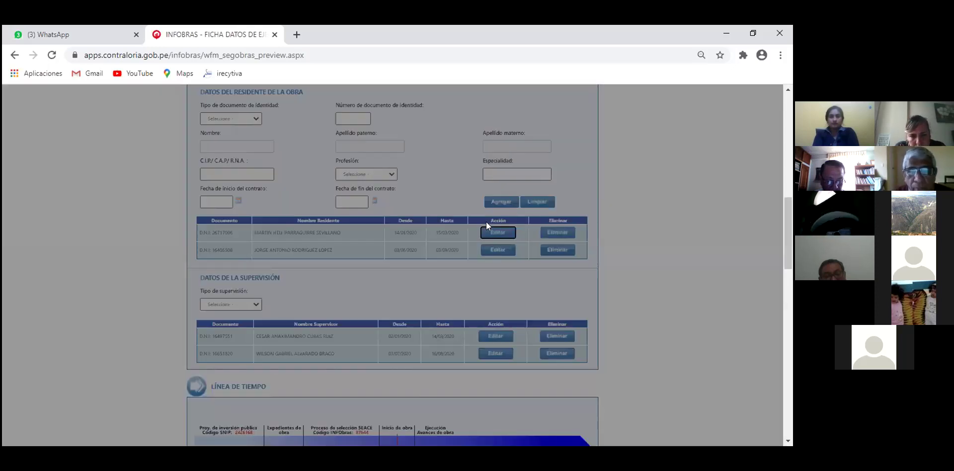
Review the loaded resident data: Ing. Civil, contract 14/01/2020 to 15/03/2020
scroll(441, 206, up, 1)
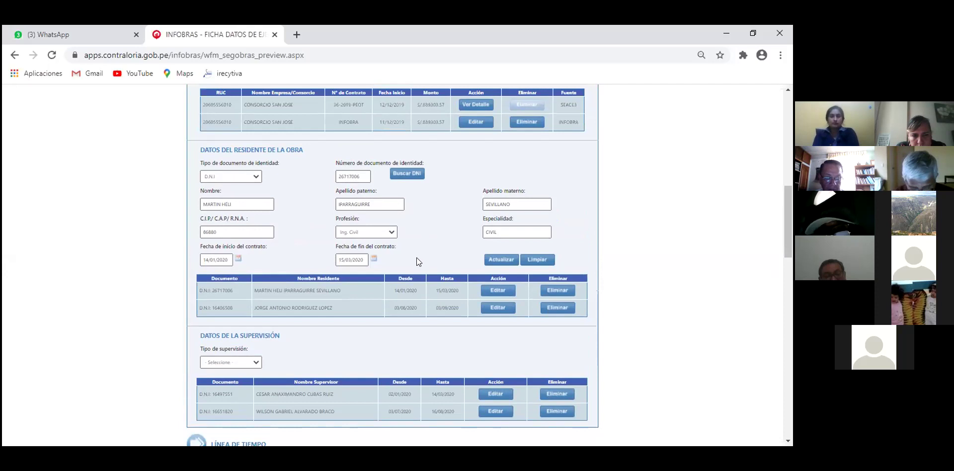
scroll(416, 257, down, 3)
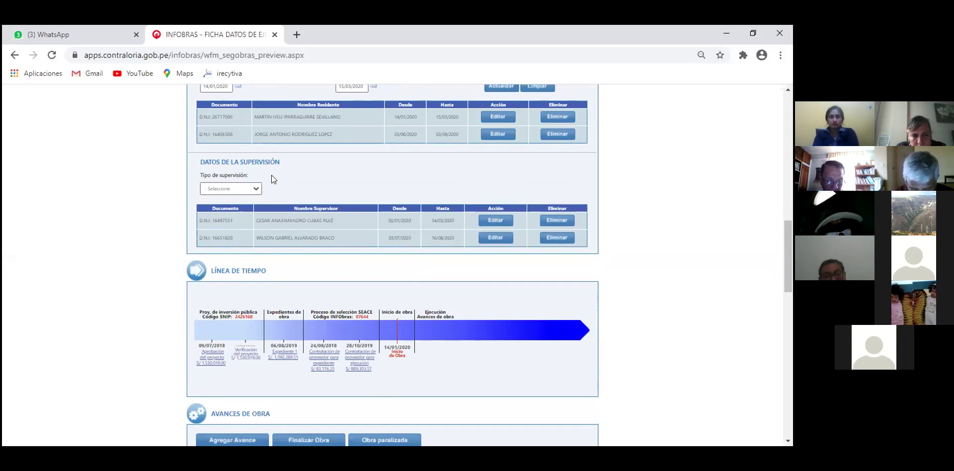
Check the supervision type options, then scroll to Avances de Obra and start a new progress entry
click(256, 189)
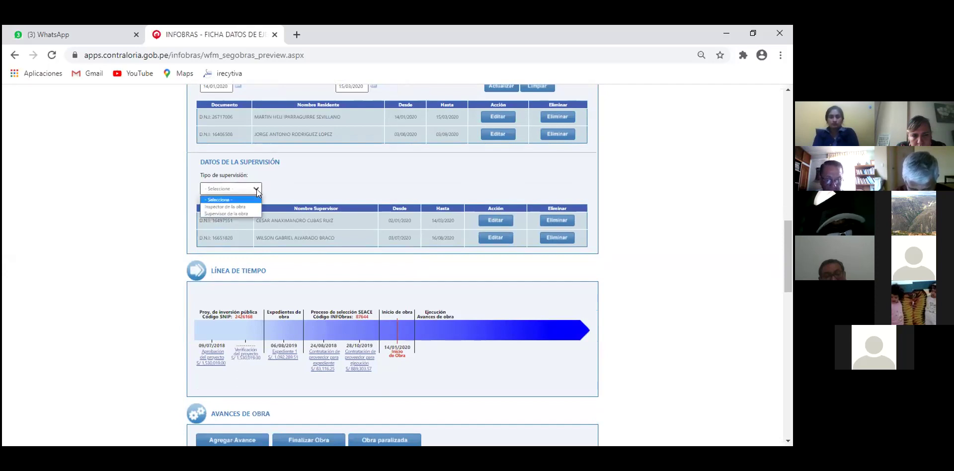
click(313, 179)
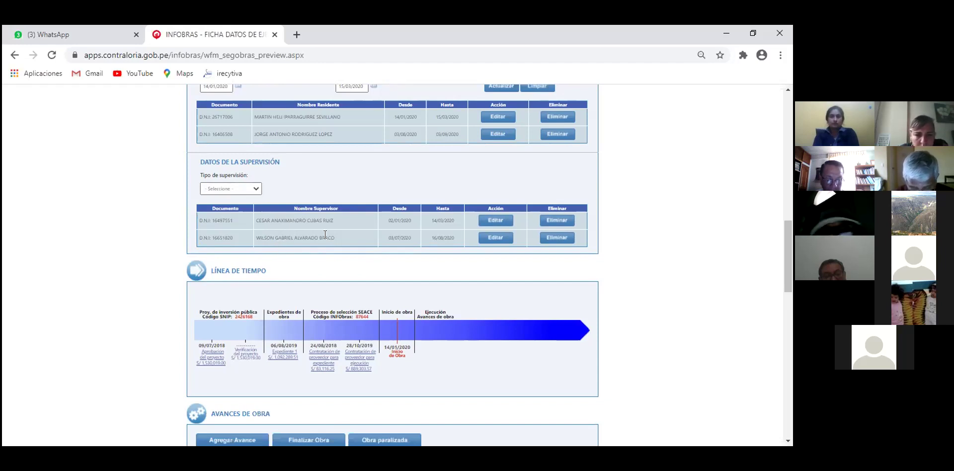
scroll(323, 234, down, 1)
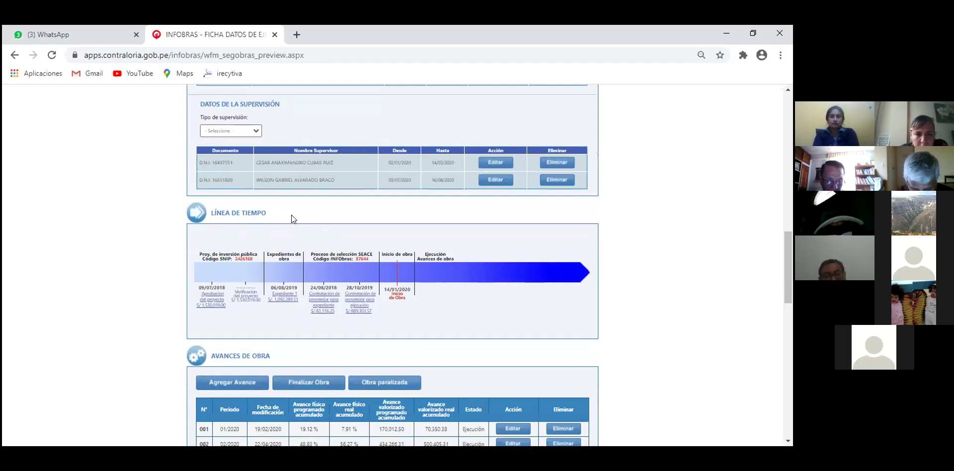
scroll(307, 215, down, 1)
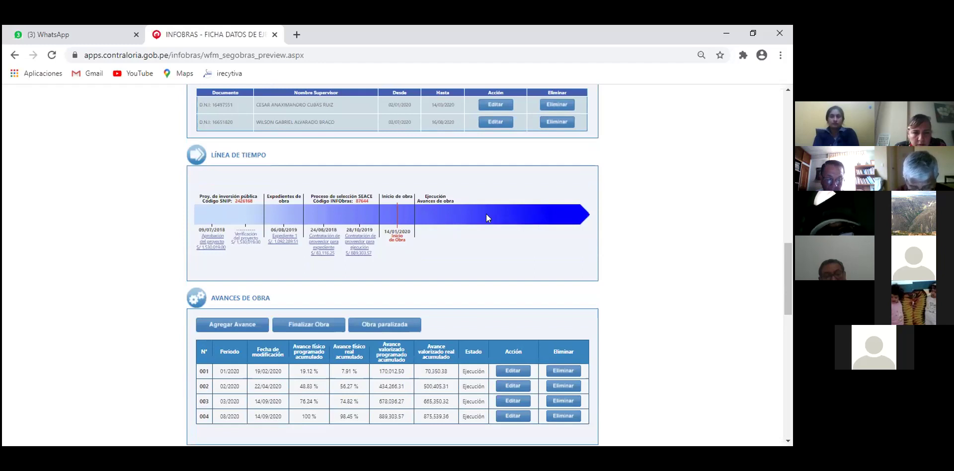
scroll(485, 215, down, 1)
scroll(477, 218, down, 1)
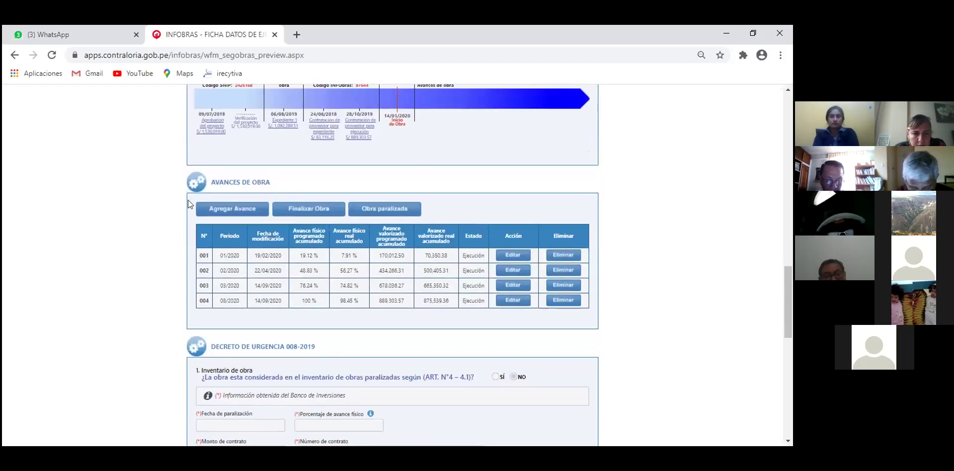
scroll(285, 182, down, 1)
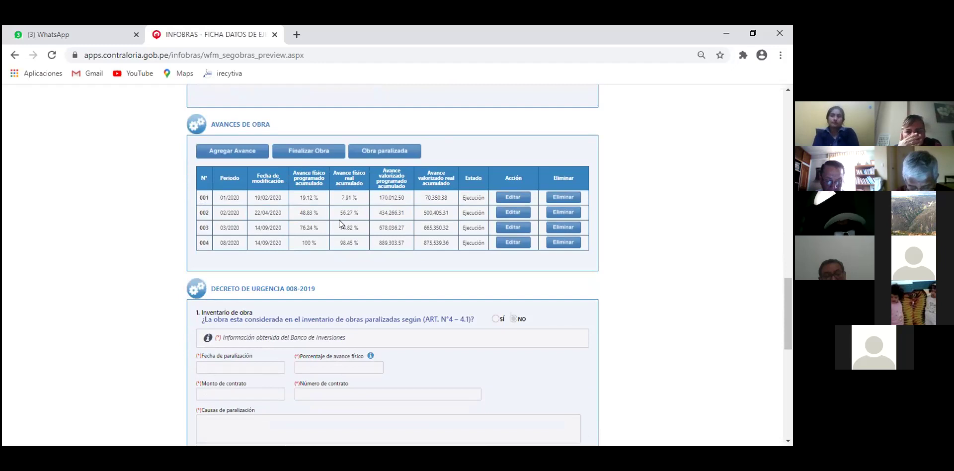
click(234, 154)
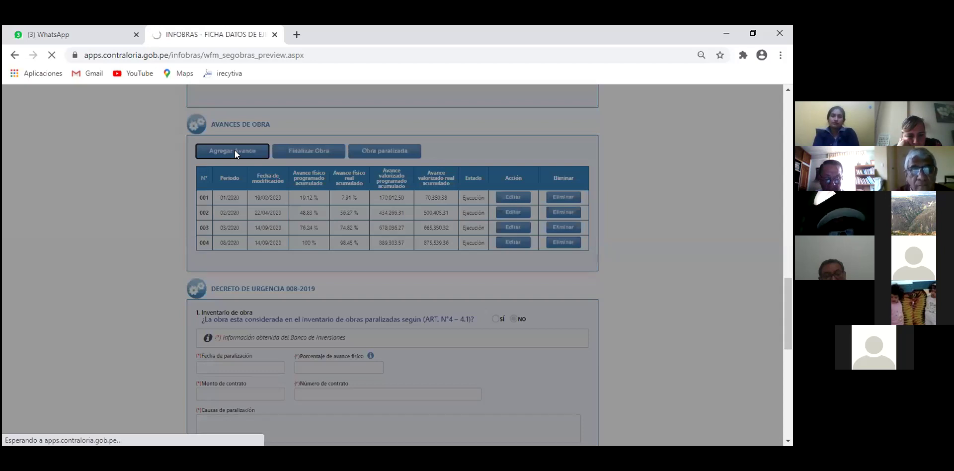
Set the new progress entry's month to Mayo and year to 2020, then minimize Chrome
scroll(348, 216, down, 1)
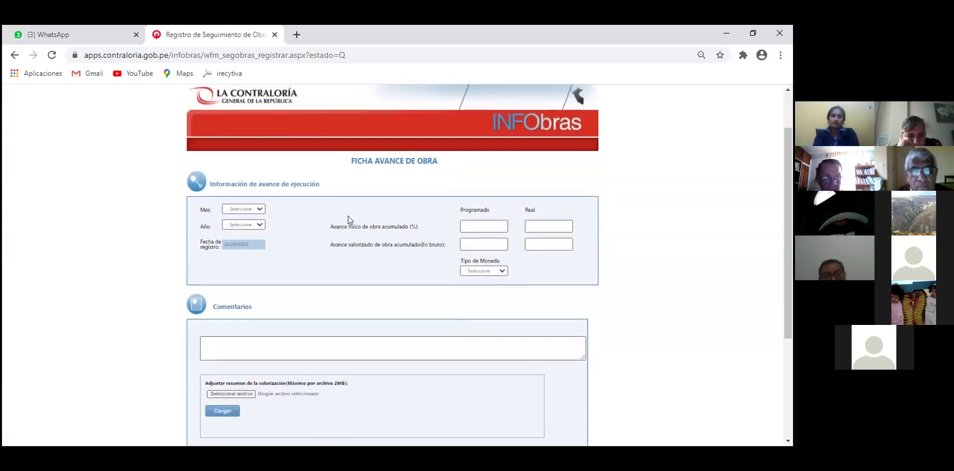
click(257, 209)
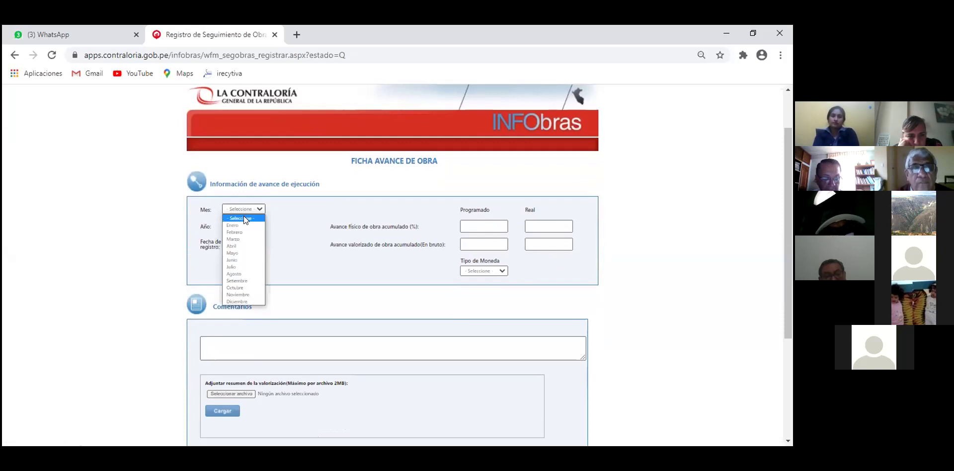
click(241, 253)
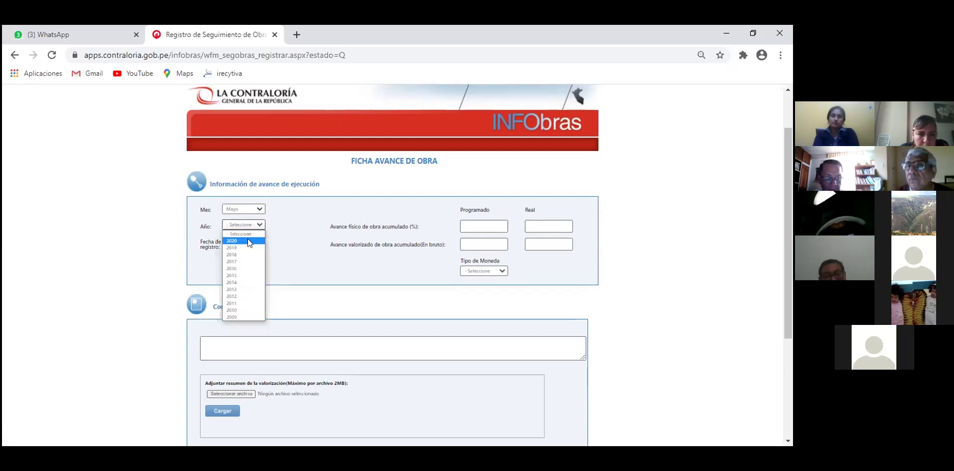
click(247, 241)
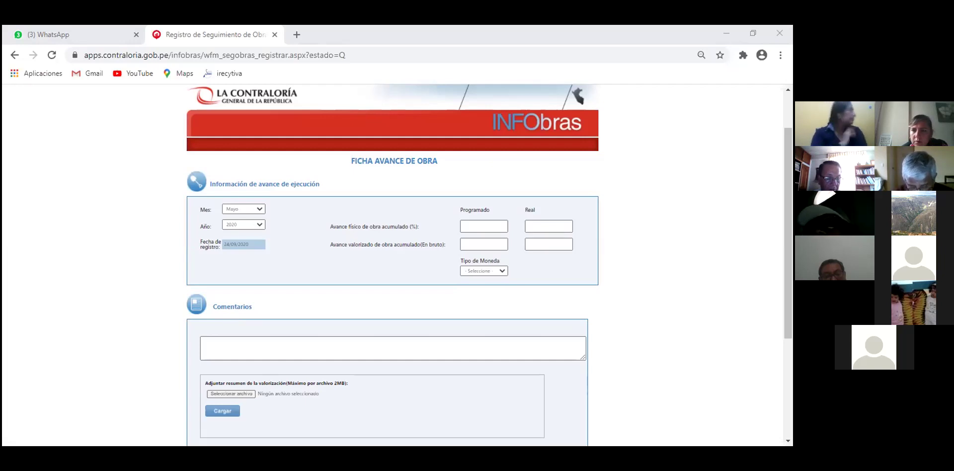
click(706, 34)
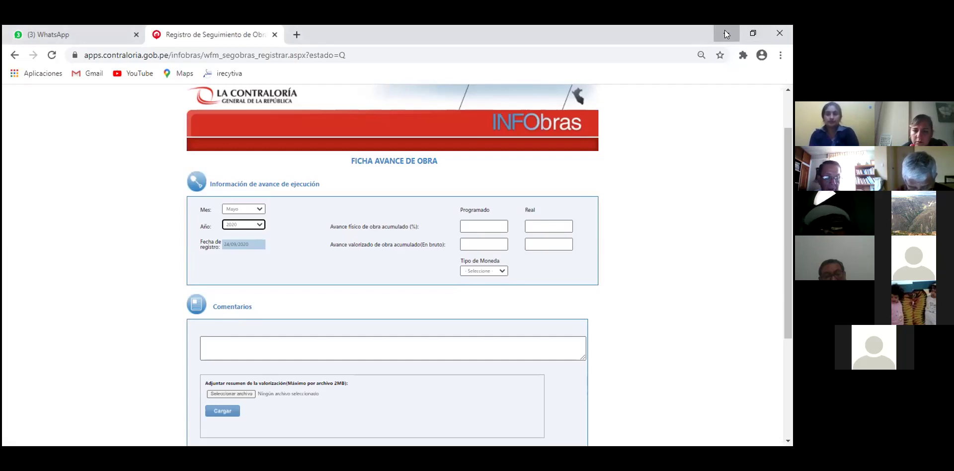
click(726, 34)
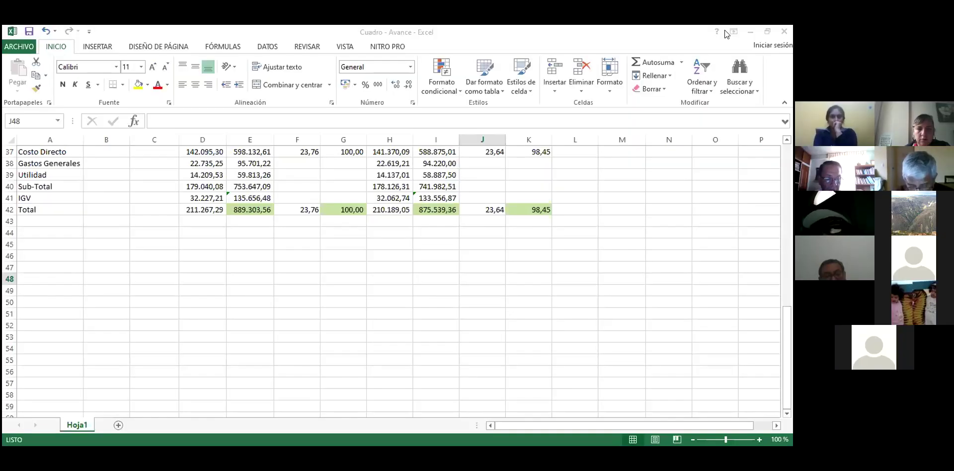
Scroll the Cuadro - Avance workbook back up to row 1 to show the Valorización Nº 01 table
scroll(511, 220, up, 11)
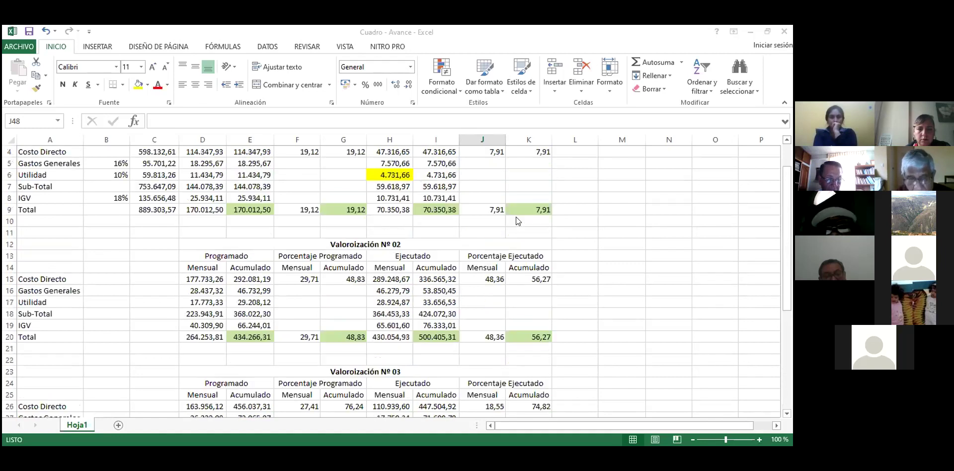
scroll(516, 217, up, 1)
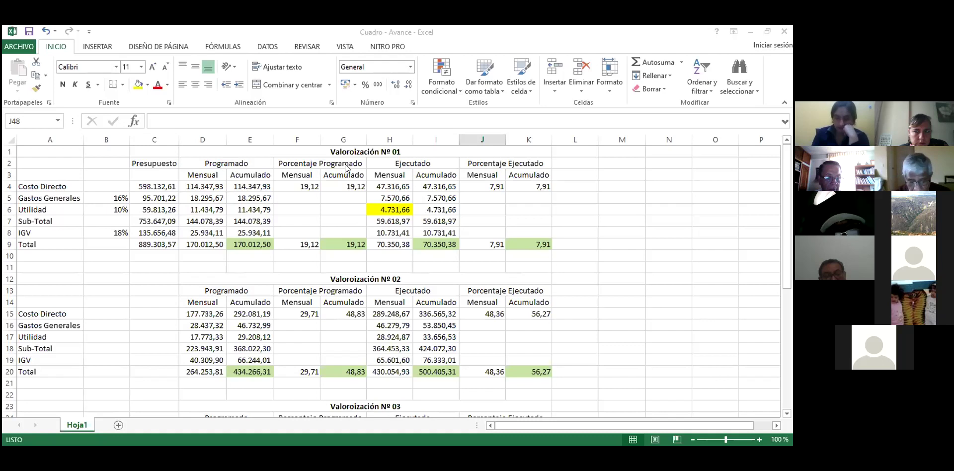
Inspect the Valorización Nº 01 formulas in F4, the Ejecutado headings, and totals K9, I9 and E9
click(294, 187)
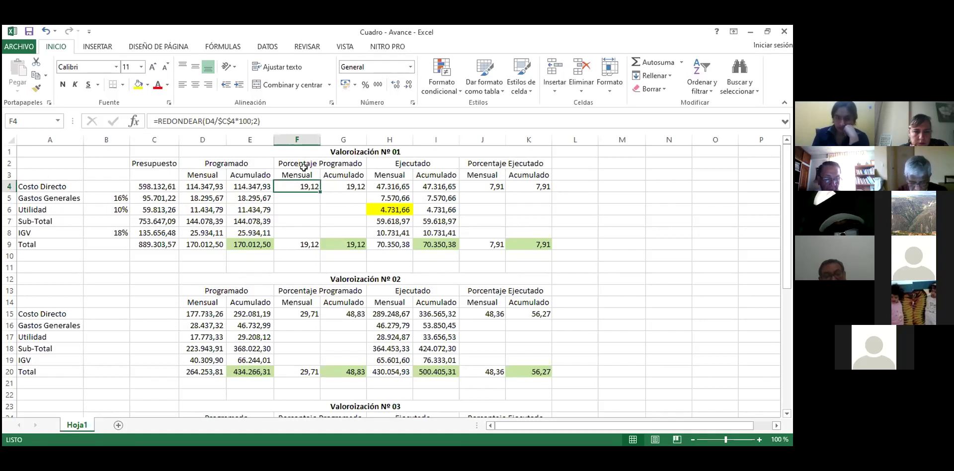
click(381, 163)
click(436, 210)
click(391, 175)
click(426, 174)
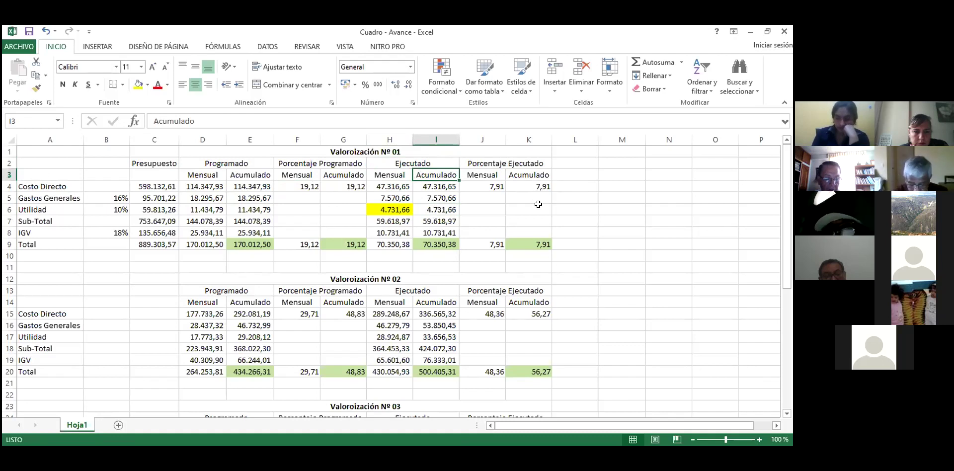
click(547, 244)
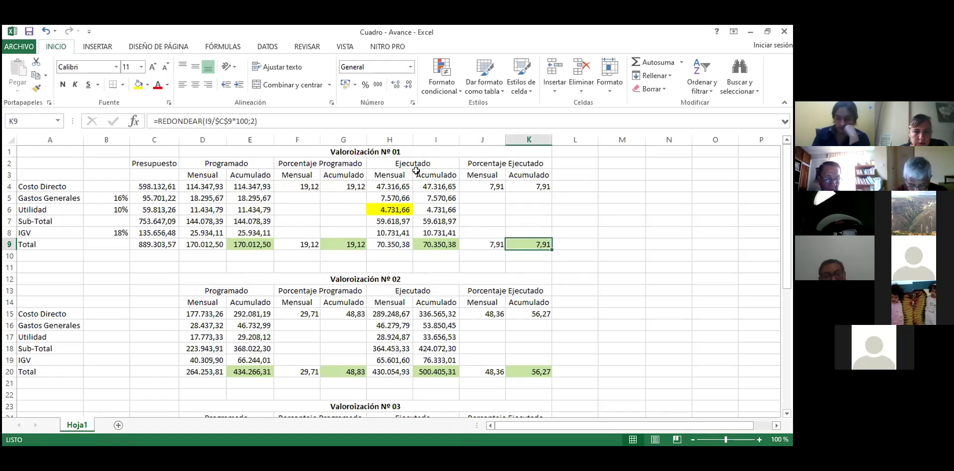
click(441, 242)
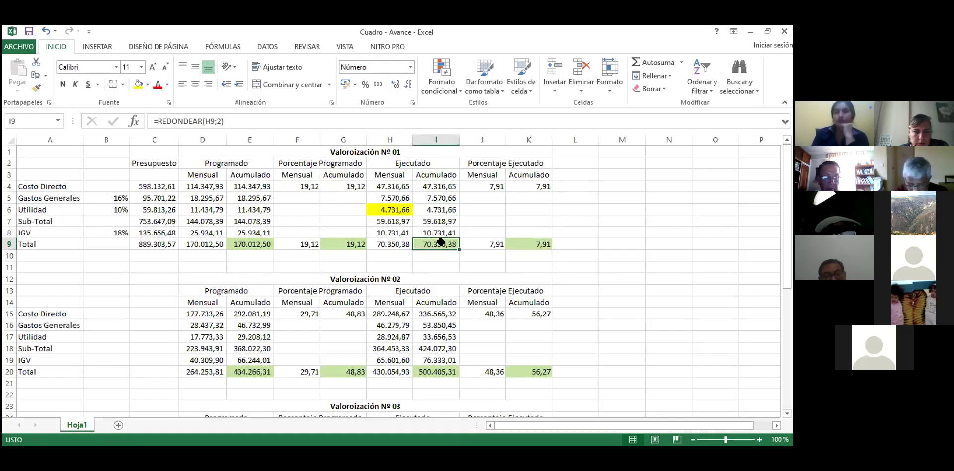
click(533, 242)
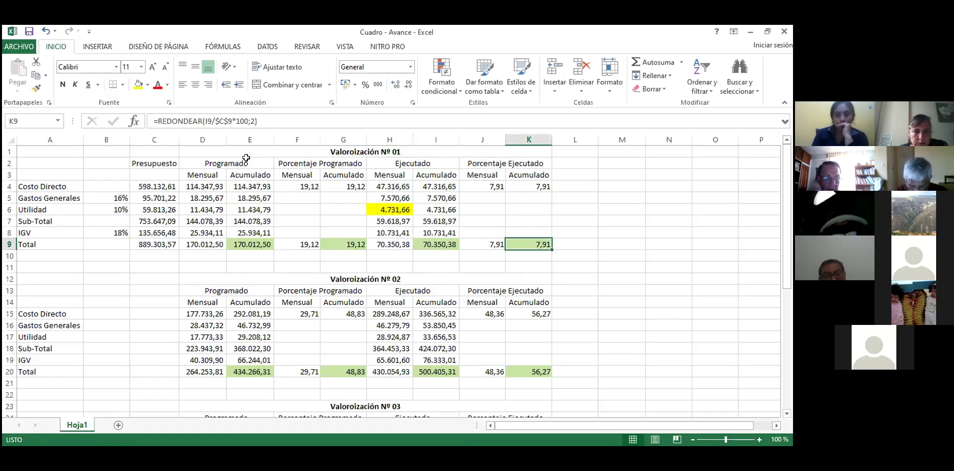
click(242, 243)
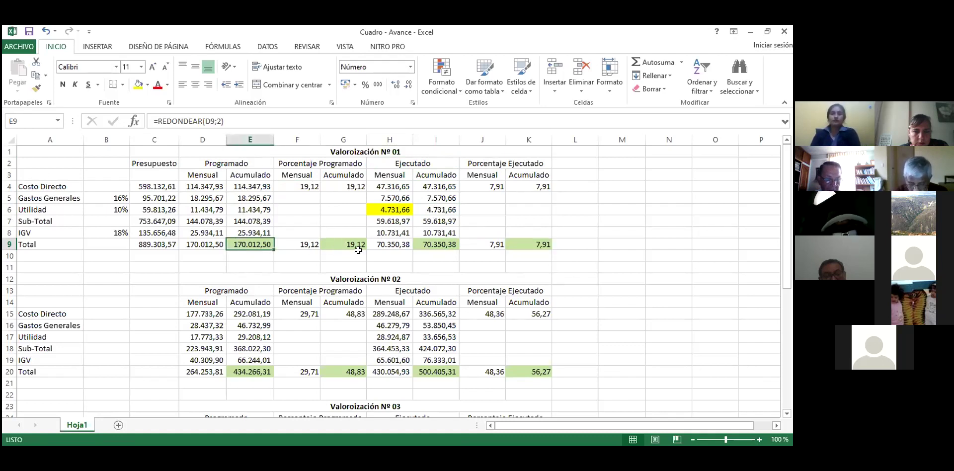
Check the Valorización Nº 02 totals in G20, I20 and K20
scroll(358, 251, down, 2)
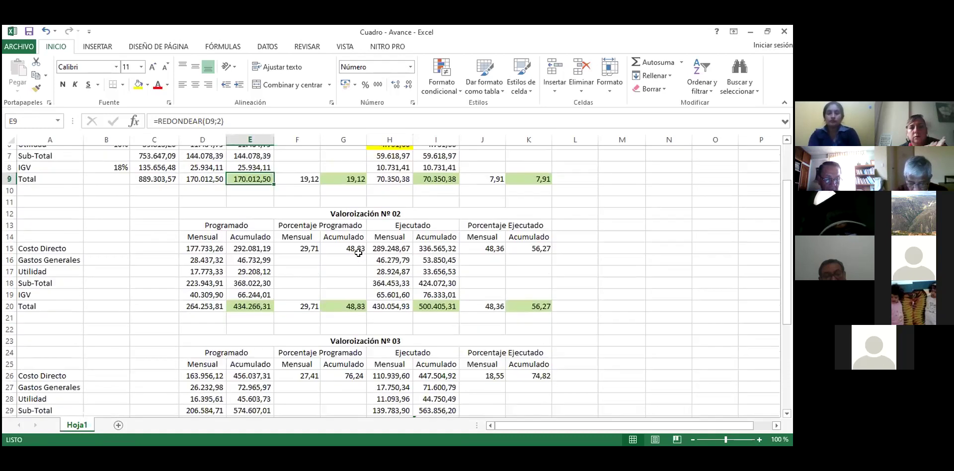
scroll(358, 252, down, 1)
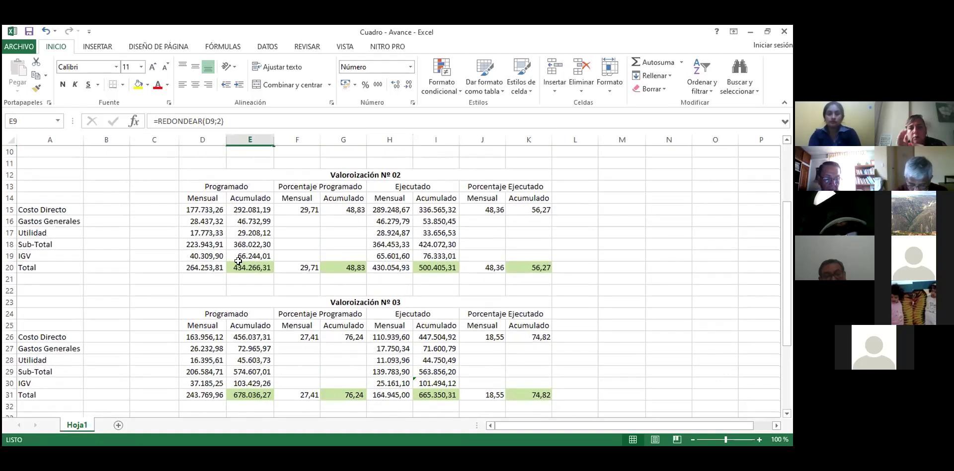
click(350, 270)
click(434, 268)
click(512, 268)
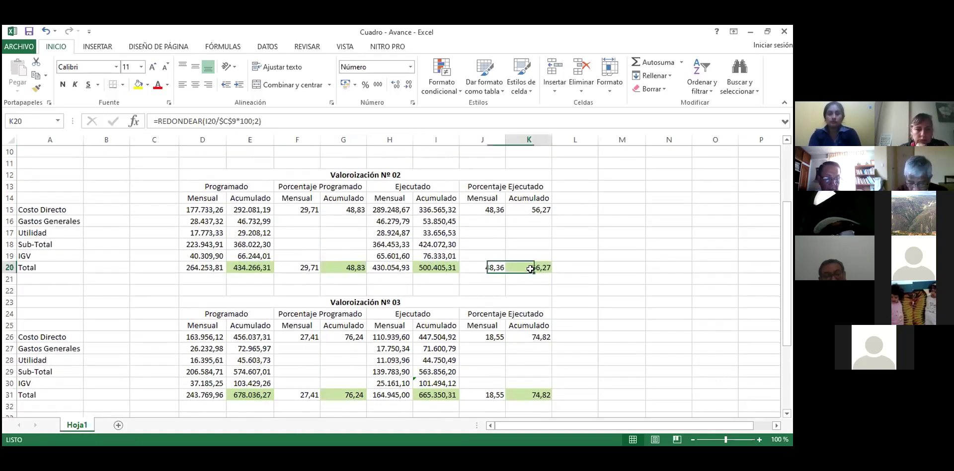
Check the Valorización Nº 03 totals in E31, G31, I31 and K31
scroll(425, 304, down, 2)
click(258, 325)
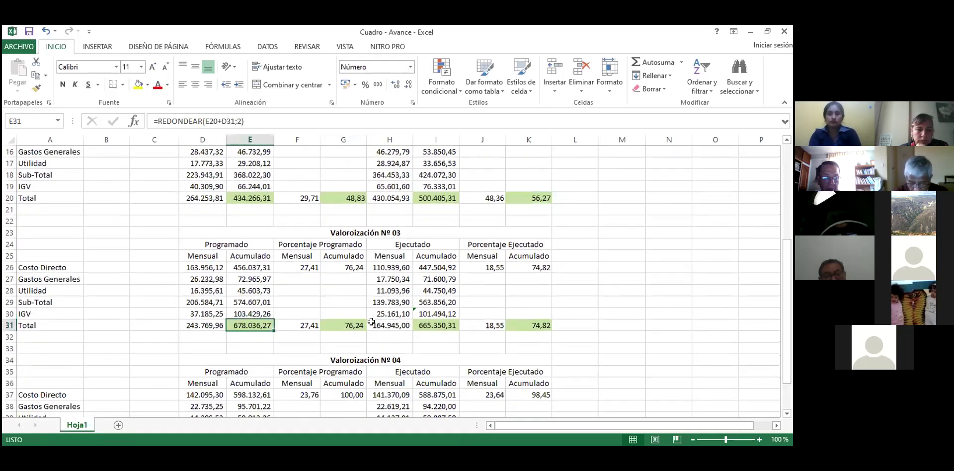
click(343, 325)
click(434, 320)
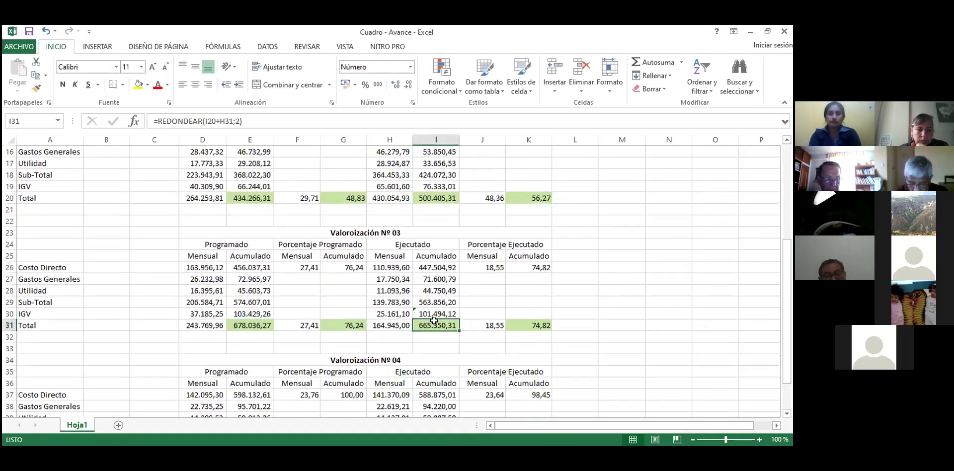
click(520, 325)
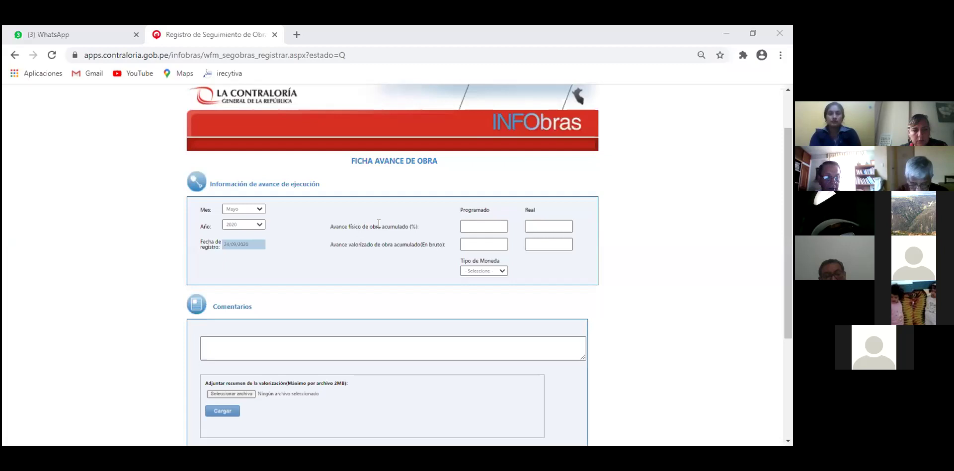
drag(381, 226, 419, 228)
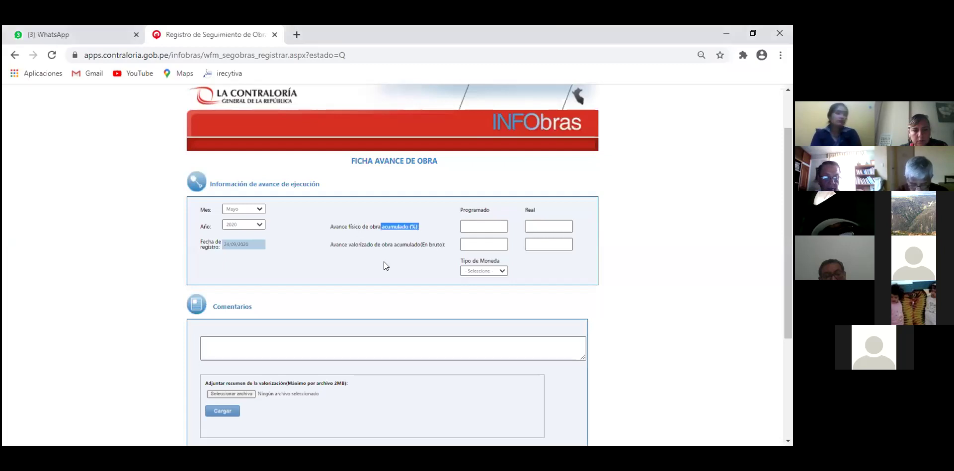
click(465, 225)
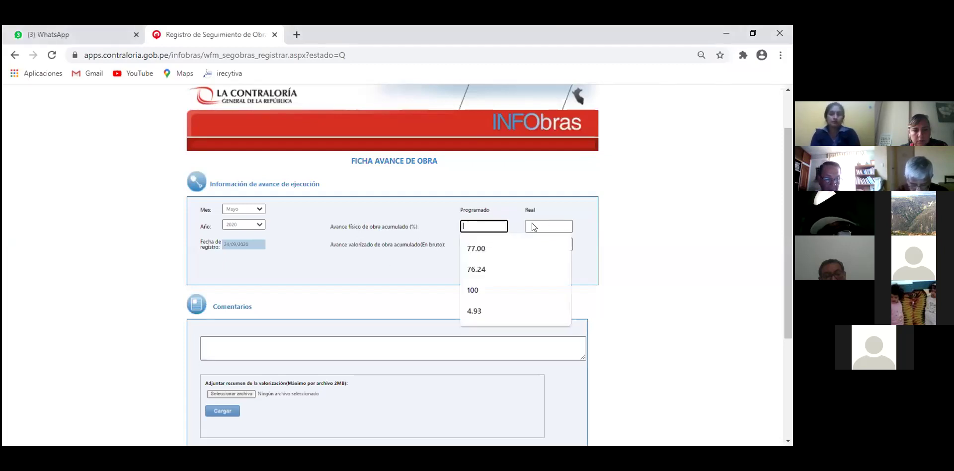
click(534, 226)
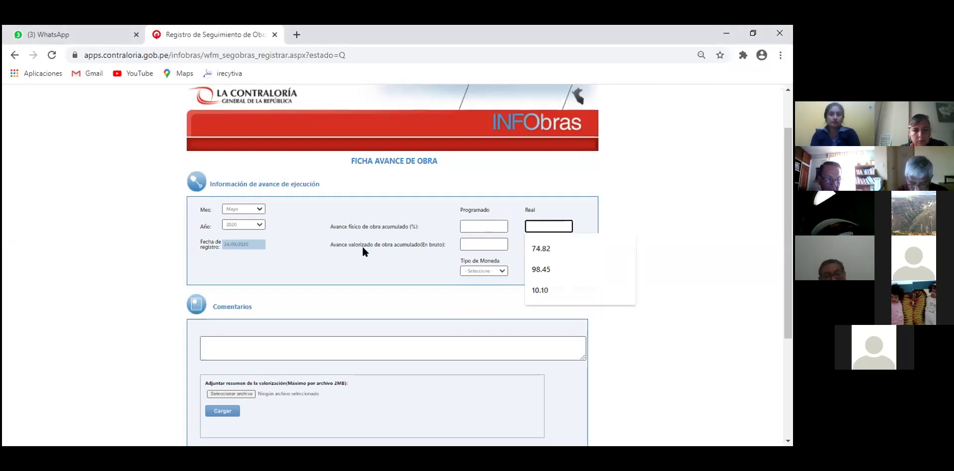
click(479, 243)
click(532, 243)
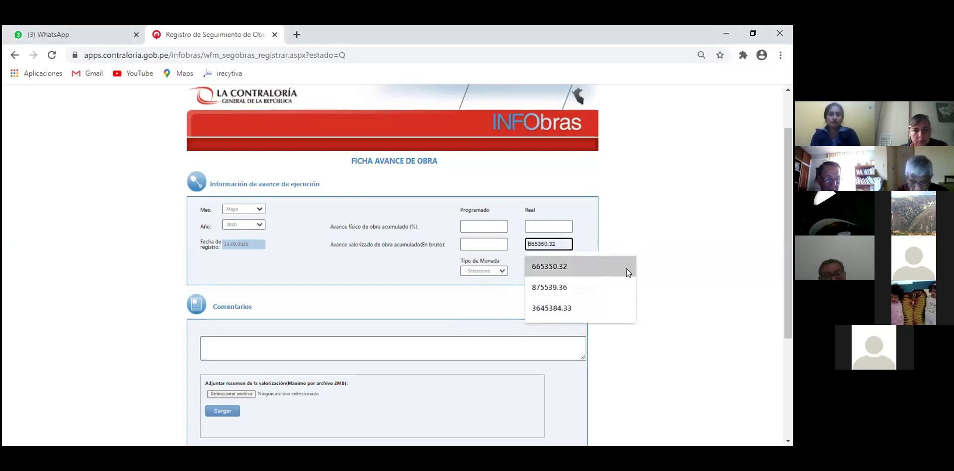
click(504, 270)
click(379, 280)
scroll(378, 278, down, 3)
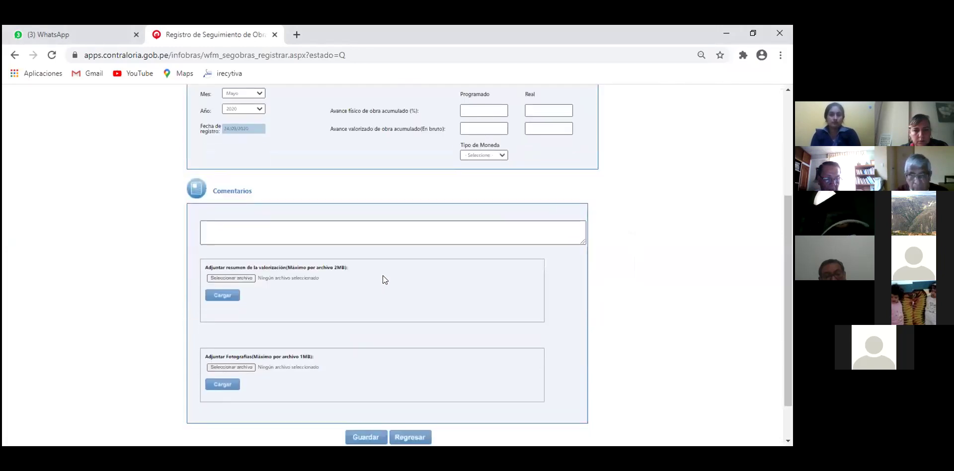
scroll(384, 277, down, 2)
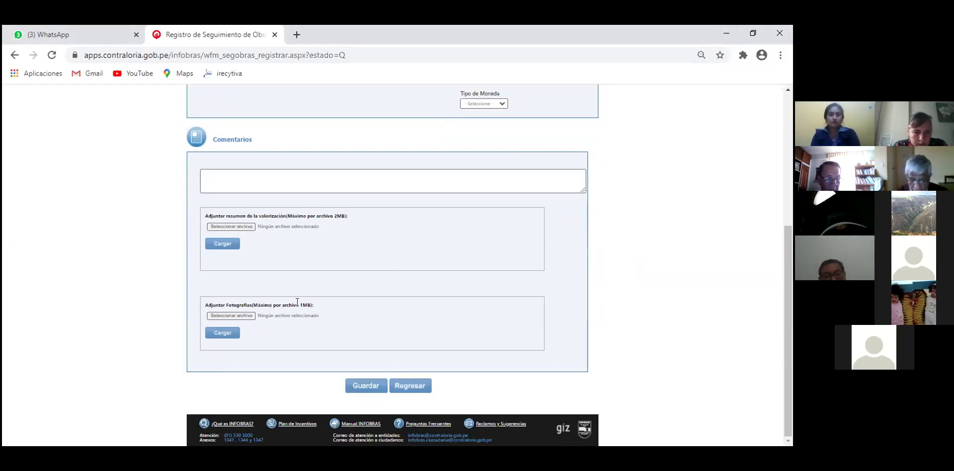
drag(303, 302, 340, 303)
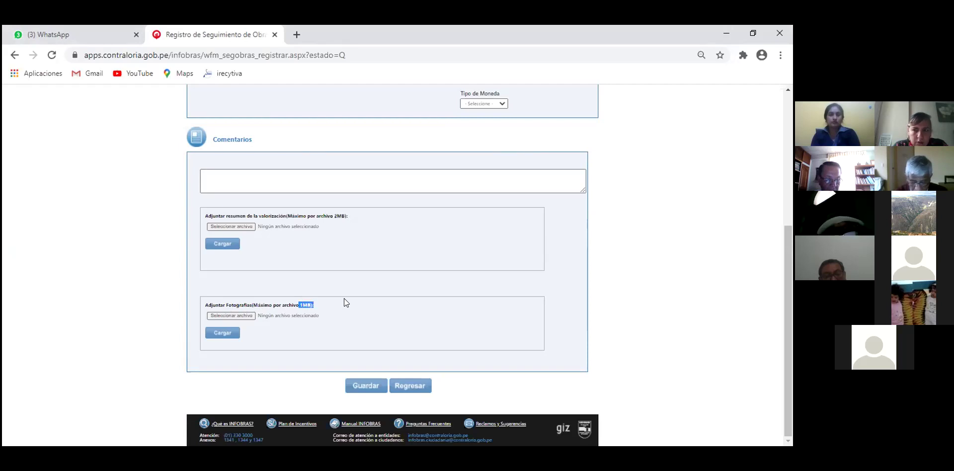
click(345, 226)
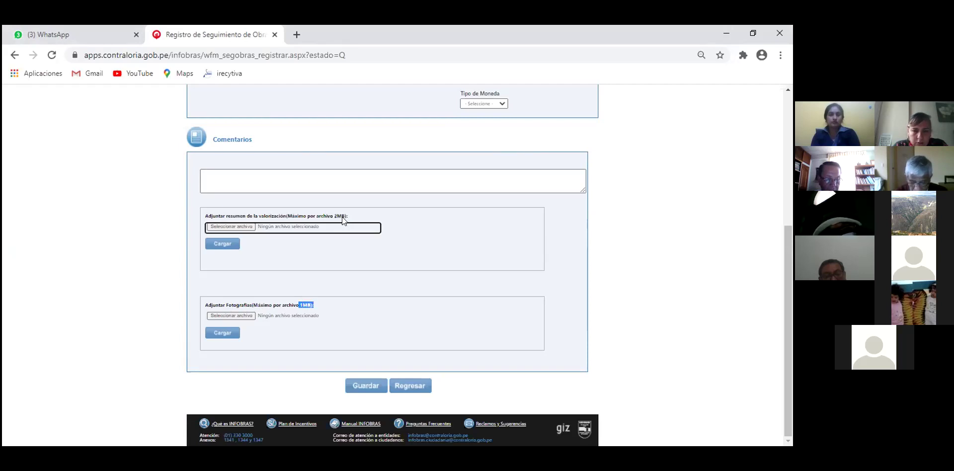
click(594, 177)
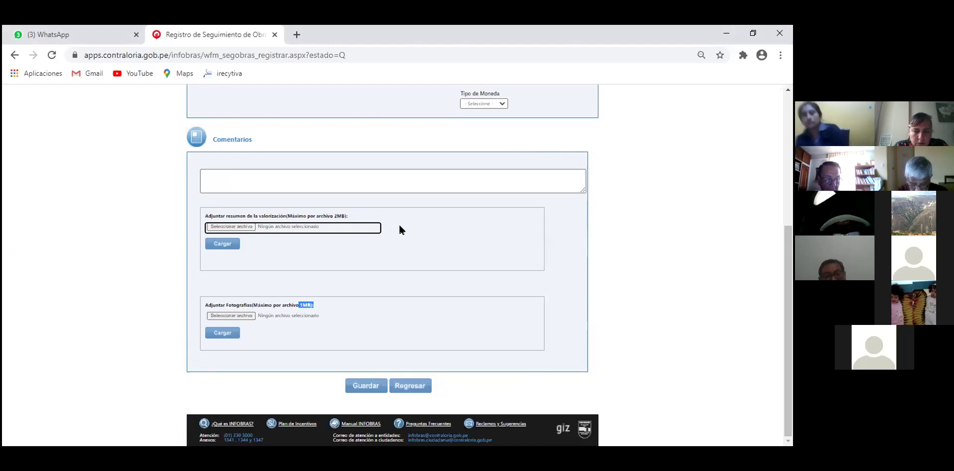
Return to the work's execution record and scroll down to Información Complementaria
click(410, 391)
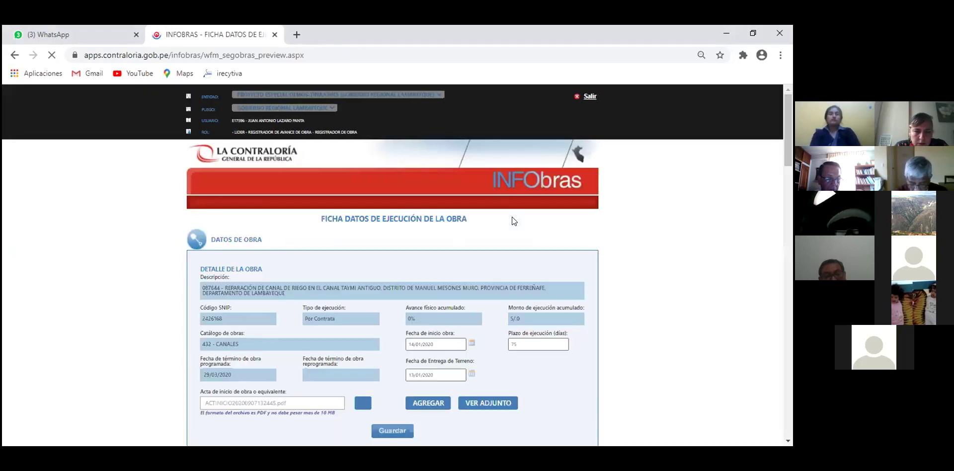
scroll(628, 220, down, 2)
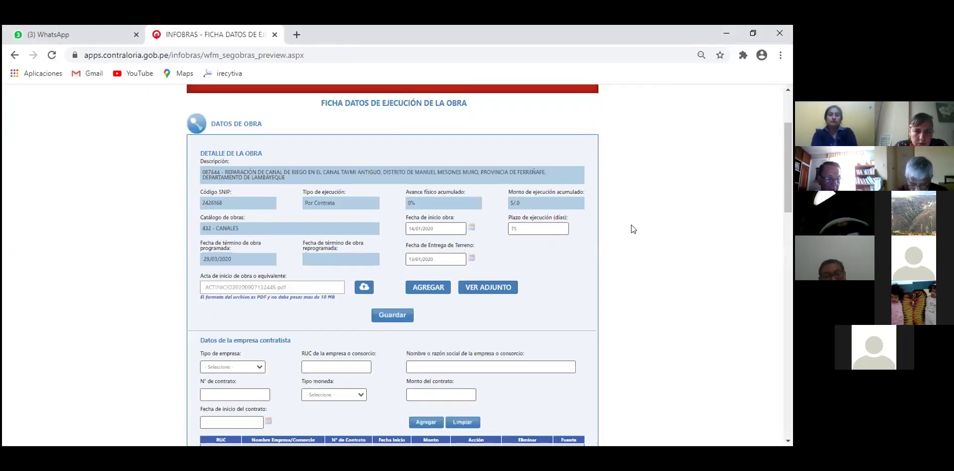
scroll(631, 225, down, 4)
scroll(631, 226, down, 12)
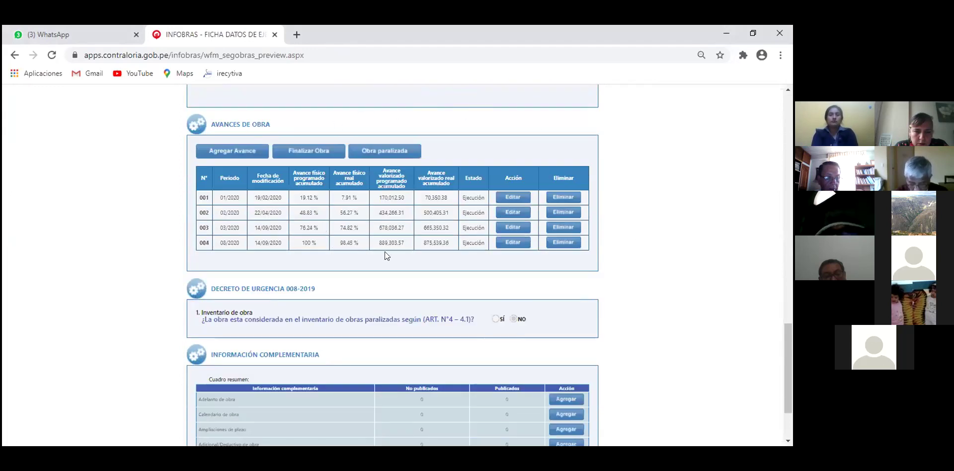
scroll(384, 251, down, 1)
scroll(275, 259, down, 1)
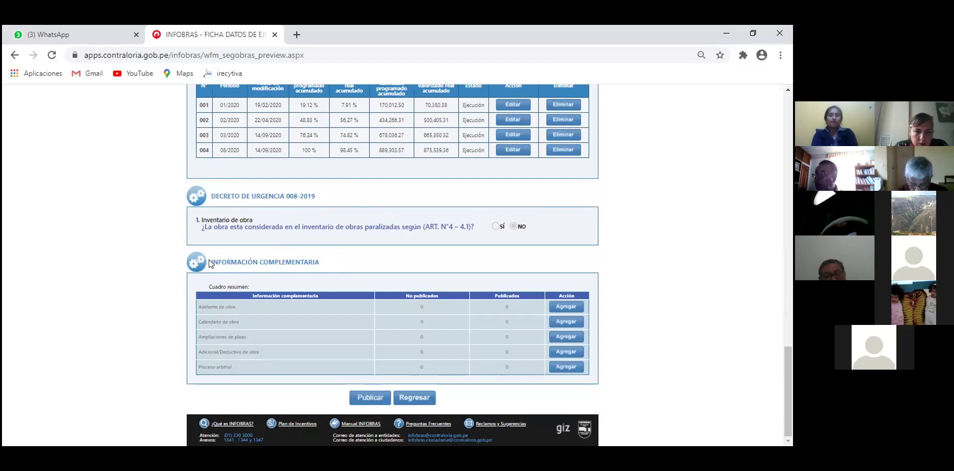
Start a new Adelanto de obra record from the Información Complementaria table
drag(209, 259, 281, 263)
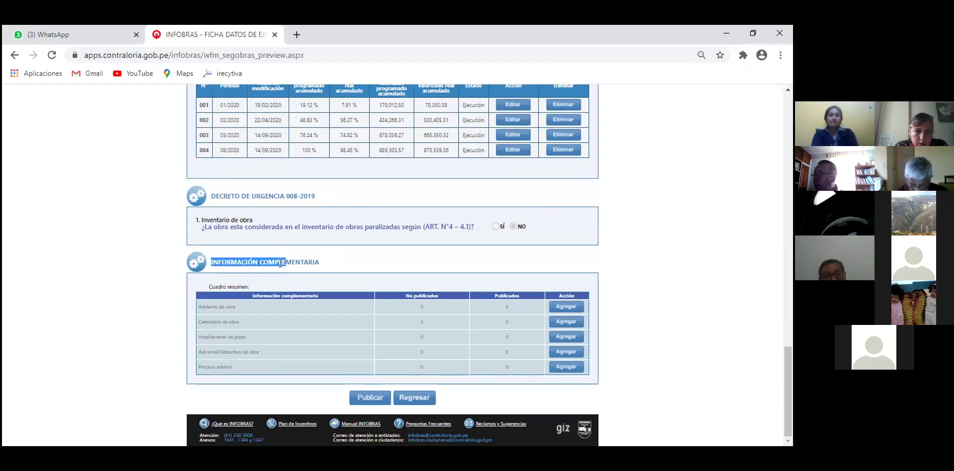
click(354, 258)
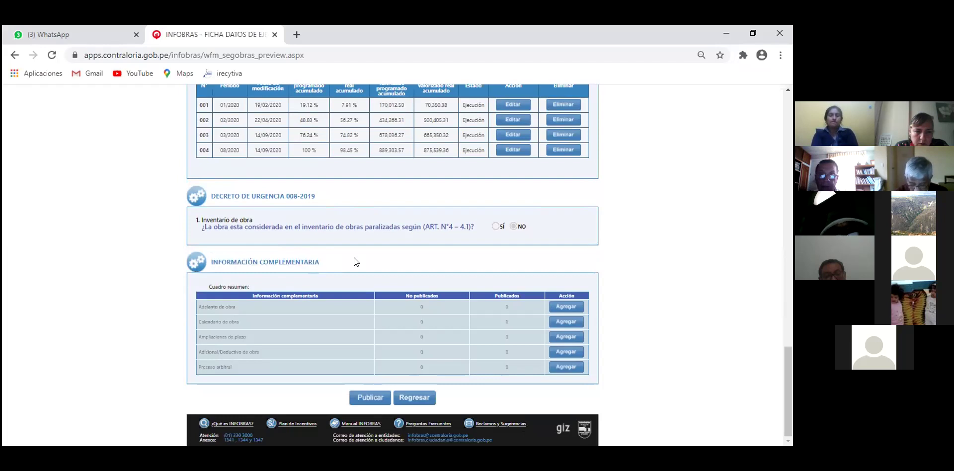
double_click(211, 304)
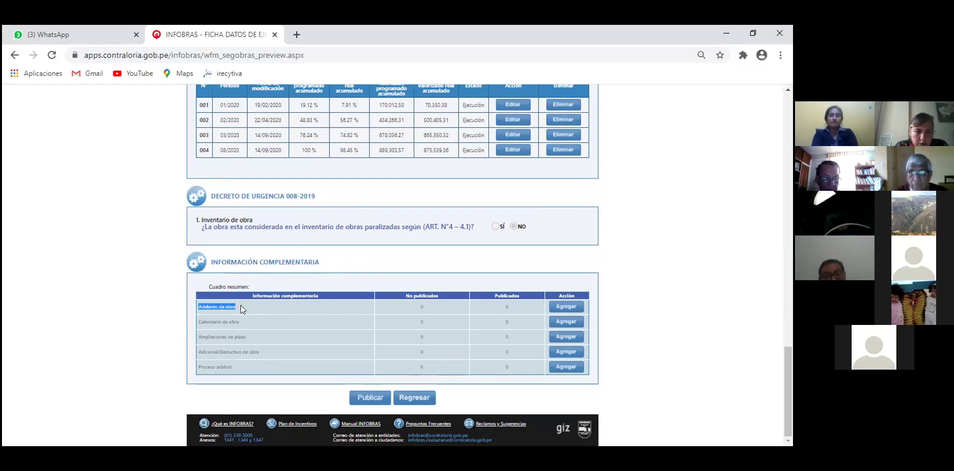
click(572, 307)
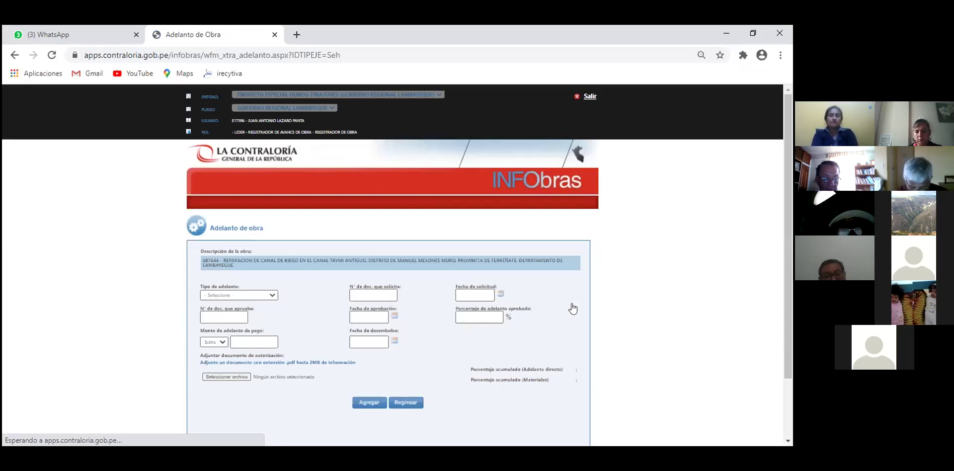
Set the advance type to Adelanto directo, then move on to the request date and document fields
scroll(608, 270, down, 2)
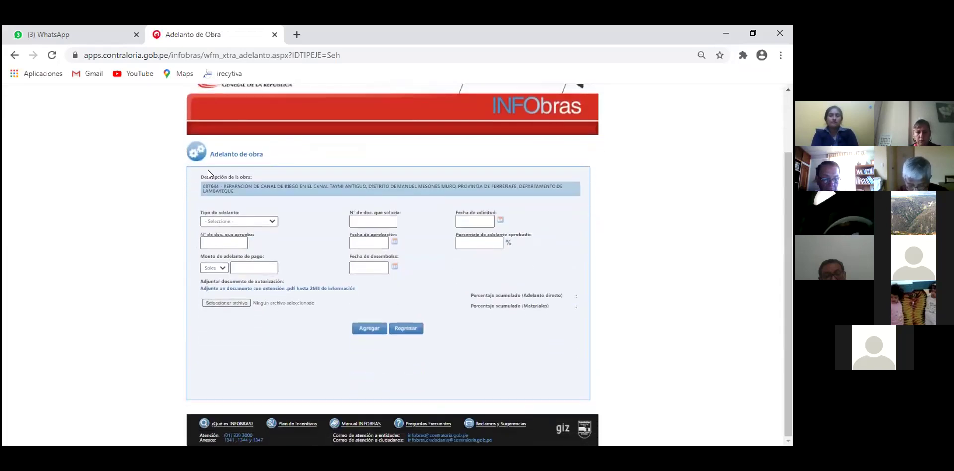
click(268, 220)
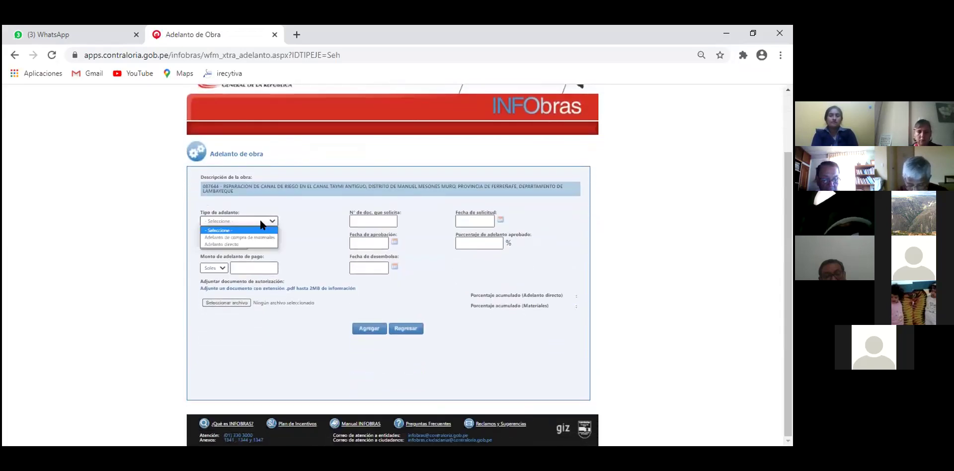
click(244, 244)
click(244, 244)
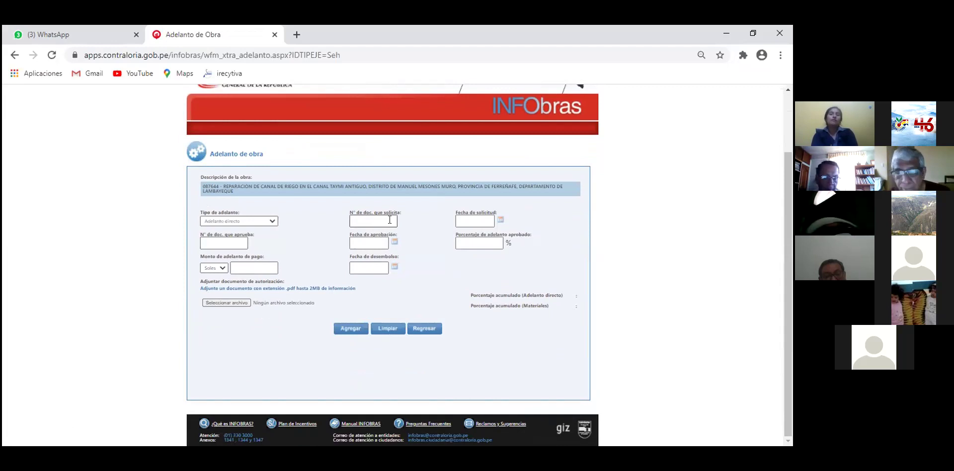
click(467, 218)
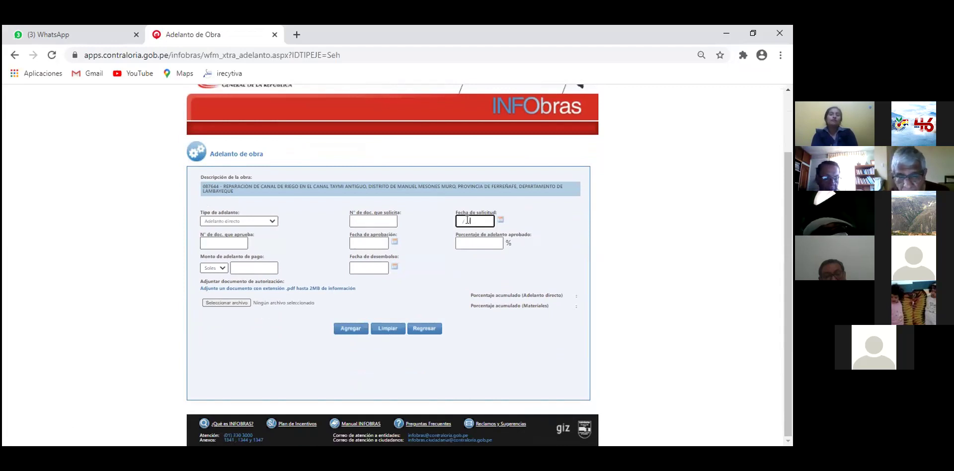
click(221, 242)
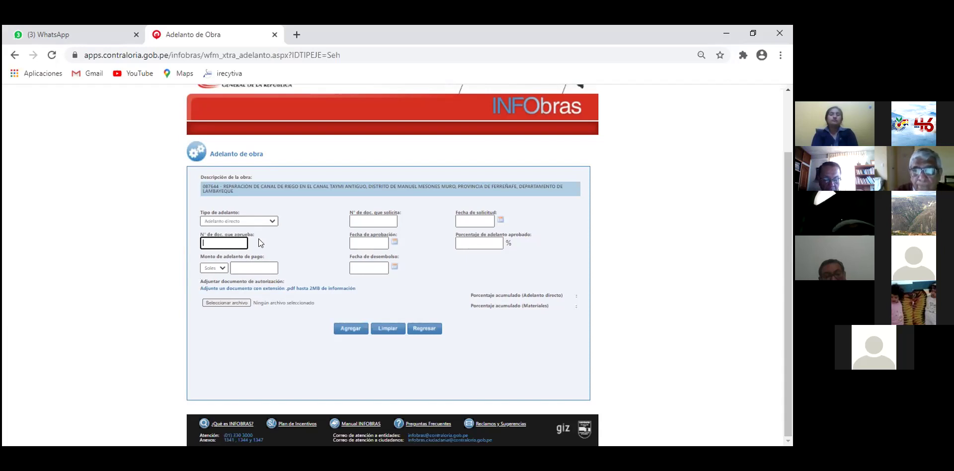
Change the advance type to Adelanto de compra de materiales, then leave the form for the work record
click(271, 221)
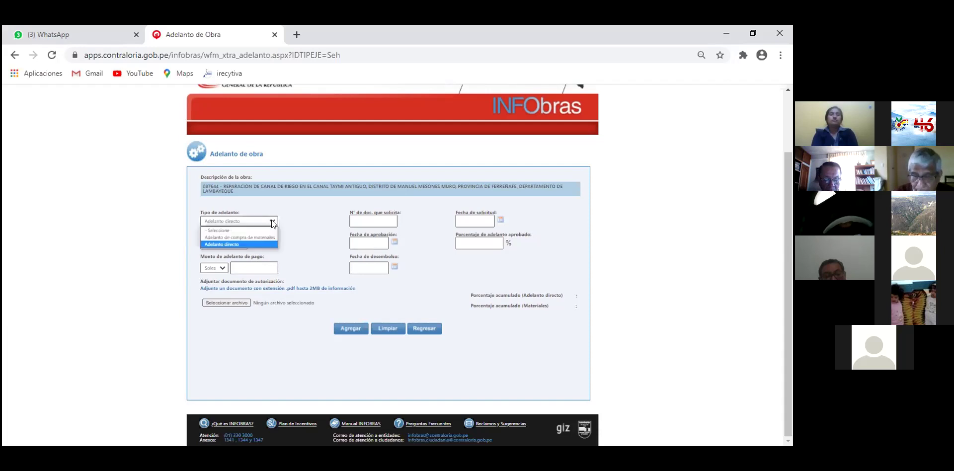
click(255, 235)
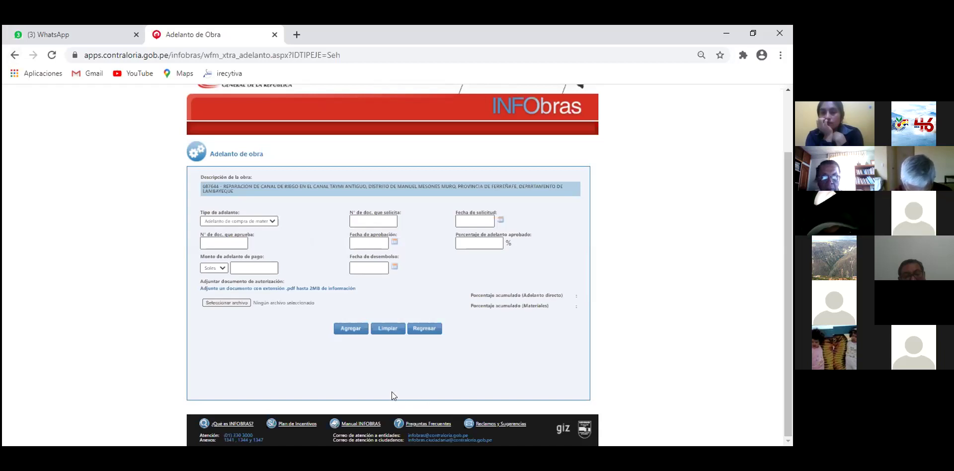
click(426, 330)
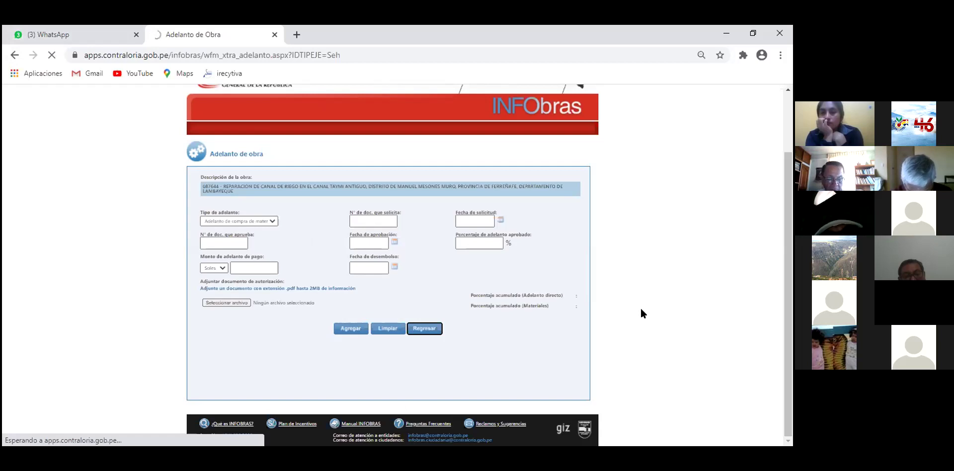
Scroll to Información complementaria and add a Calendario de obra entry for the Taymi Antiguo work
scroll(641, 311, down, 15)
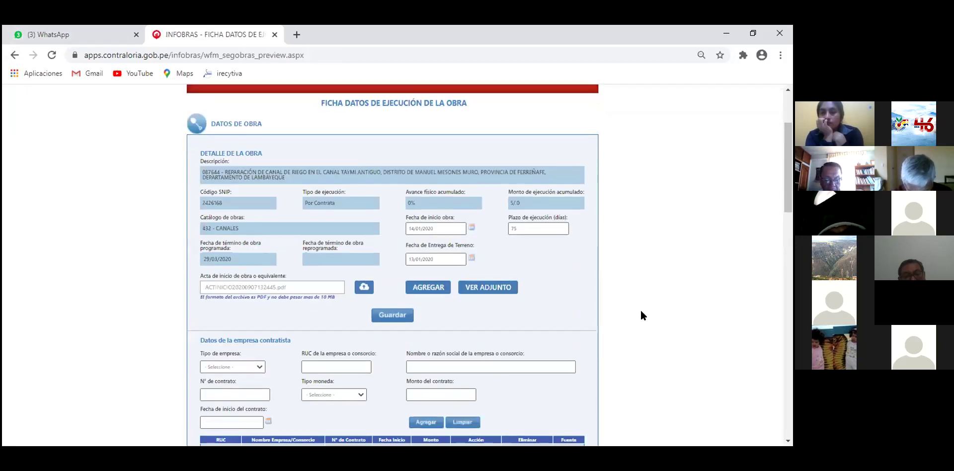
scroll(641, 316, down, 12)
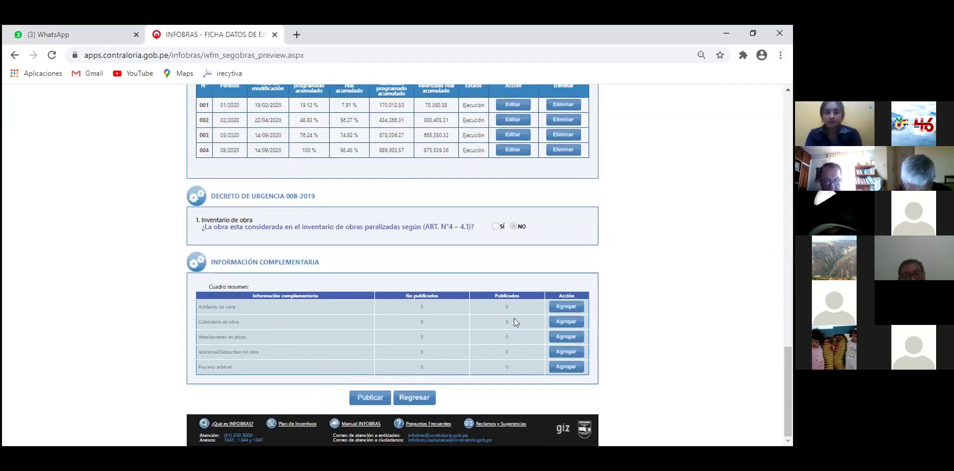
click(566, 322)
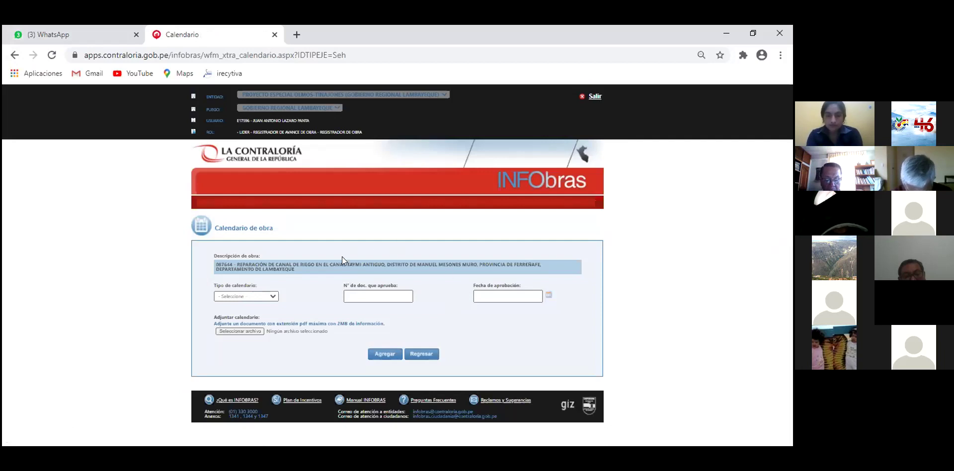
Expand the Tipo de calendario list showing Programado, Reprogramado and Acelerado
click(273, 297)
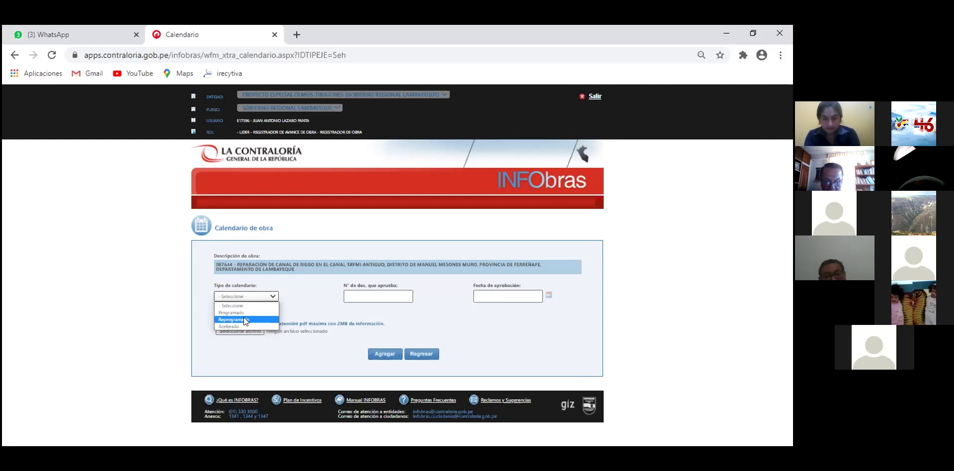
Close the calendar type list by clicking into Nº de doc. que aprueba, leaving Seleccione
click(361, 298)
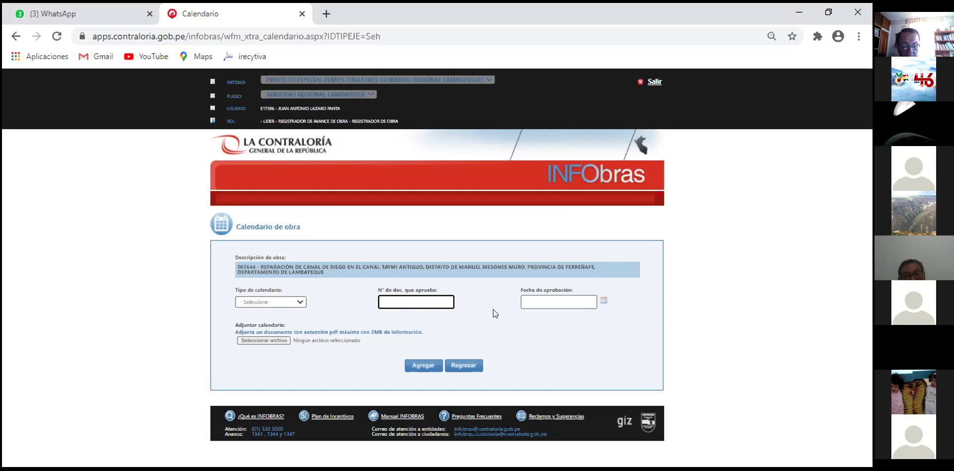
Review the approval date, document number and 2MB PDF limit, then exit the calendar form unfilled
click(540, 298)
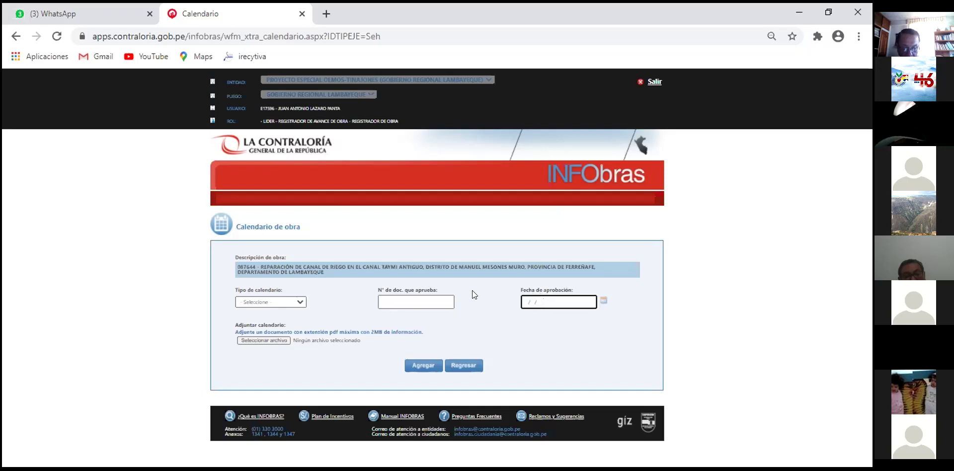
click(431, 297)
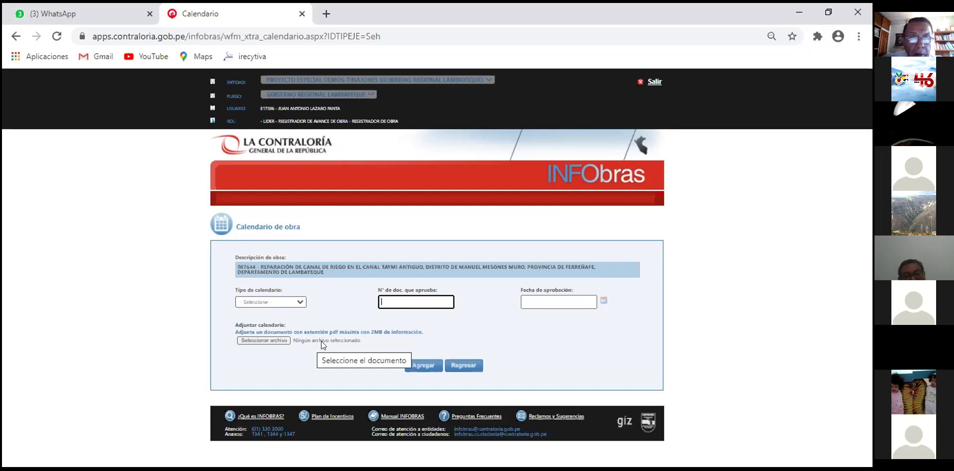
drag(371, 333, 381, 334)
click(457, 365)
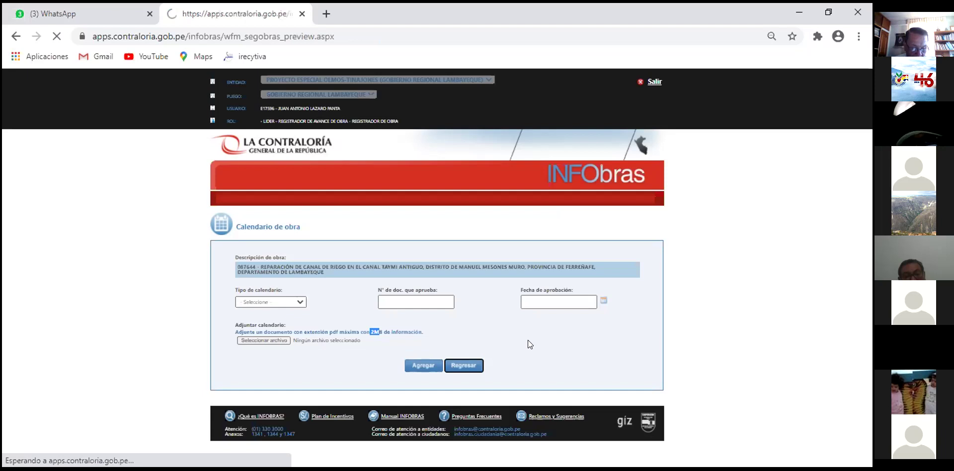
Try publishing the execution record and acknowledge the warning that the programmed calendar is missing
scroll(697, 350, down, 15)
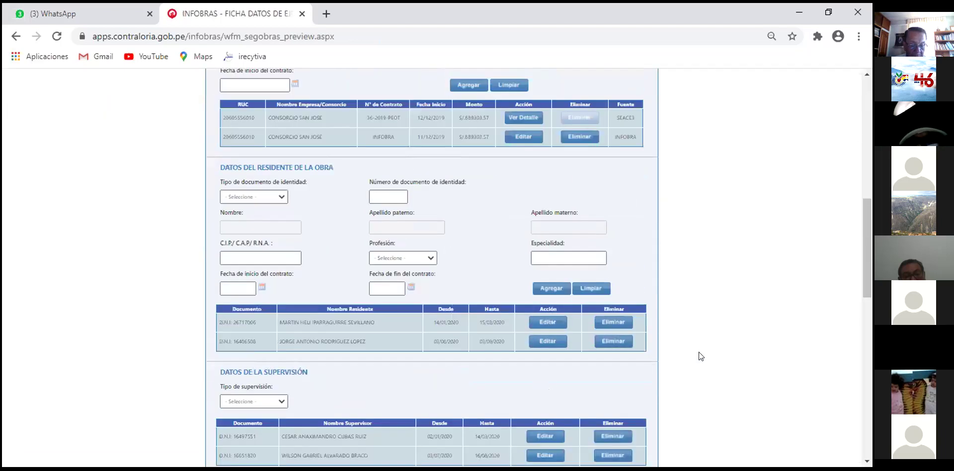
scroll(698, 351, down, 7)
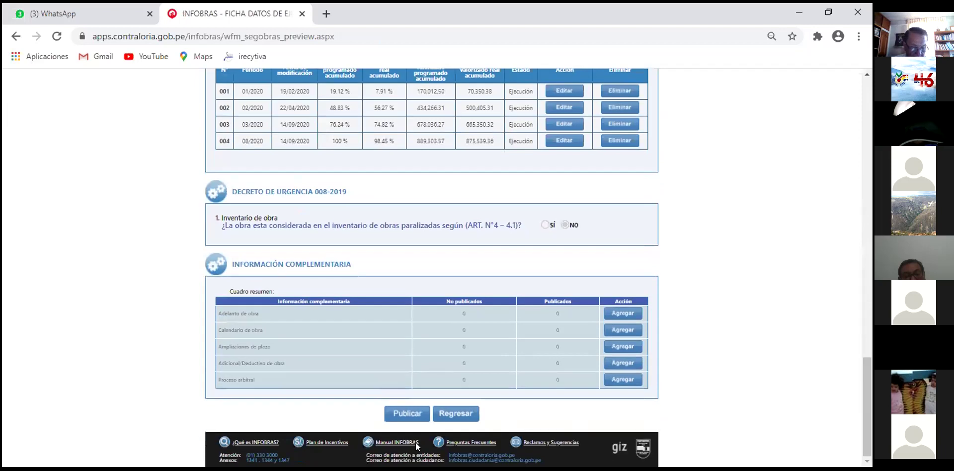
click(406, 411)
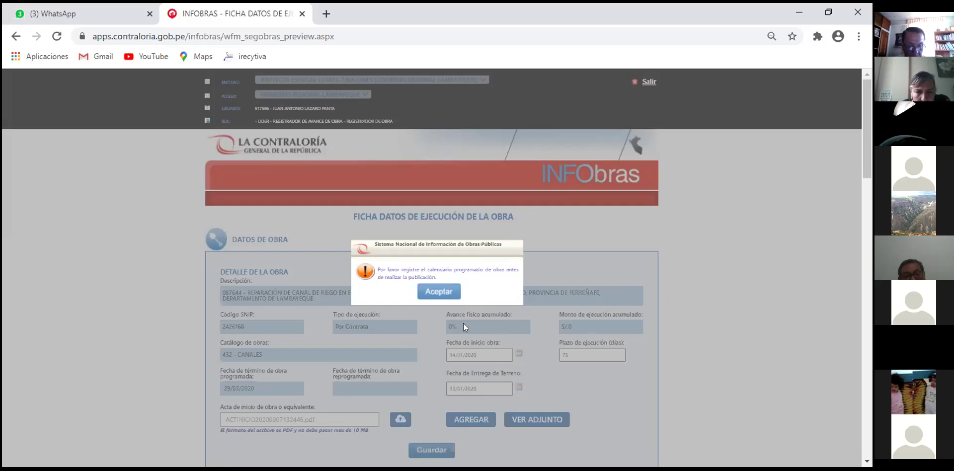
click(438, 291)
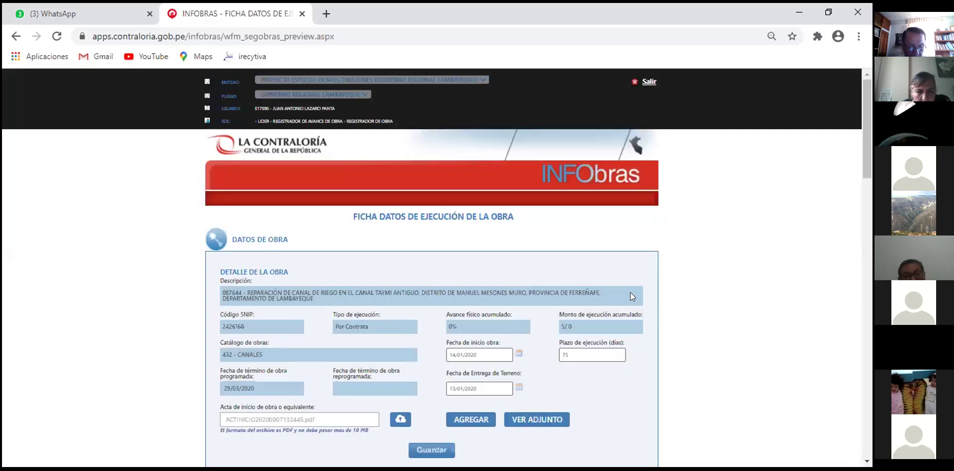
Scroll to the bottom of the record and return to the works list
scroll(630, 293, down, 4)
scroll(631, 296, down, 10)
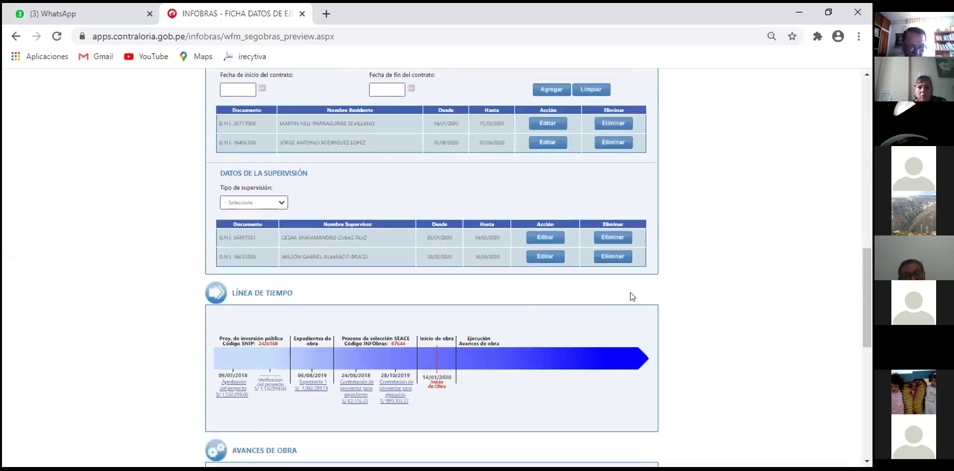
scroll(630, 297, down, 4)
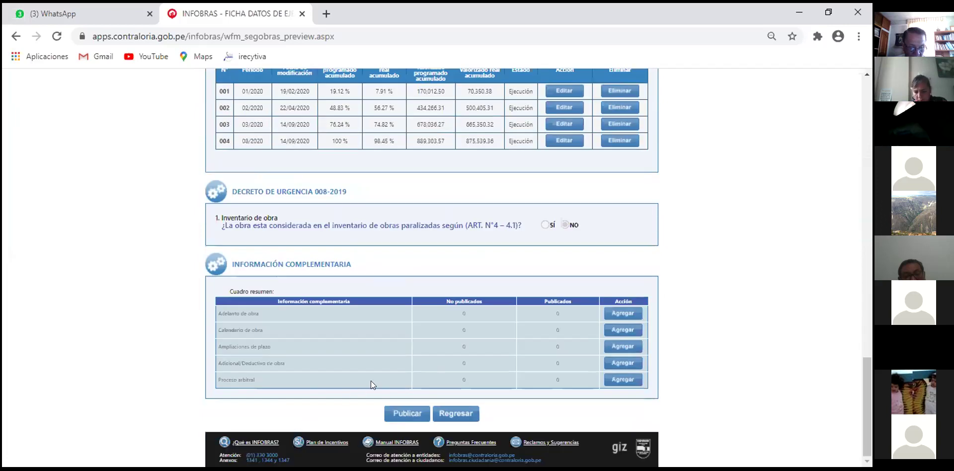
click(449, 412)
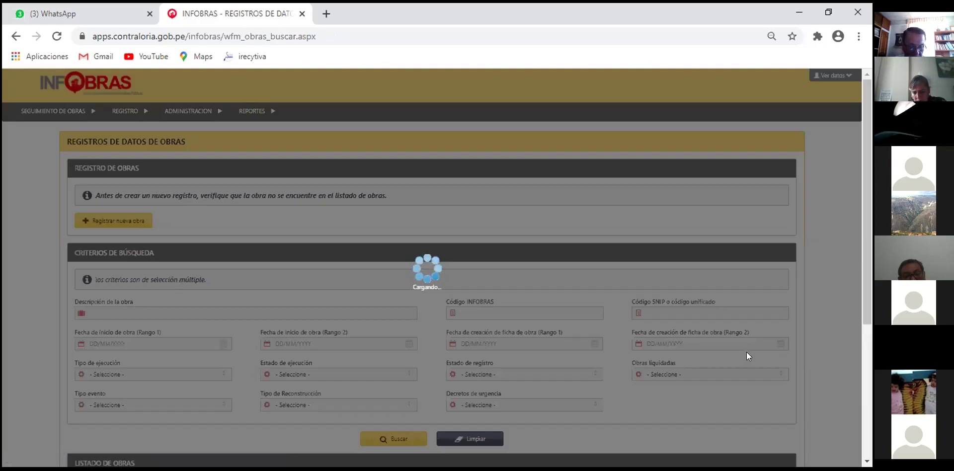
Scroll down to the Listado de Obras table and open page 2, showing results 11–20 of 39
scroll(750, 352, down, 1)
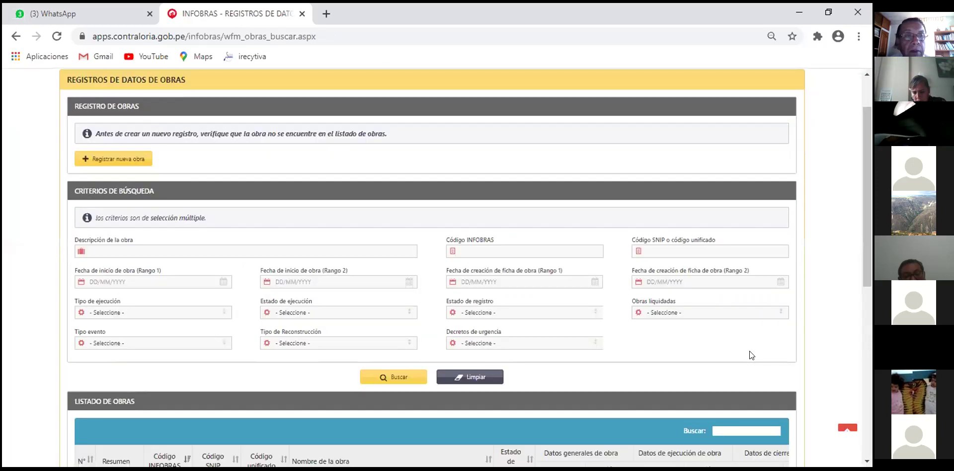
scroll(749, 355, down, 5)
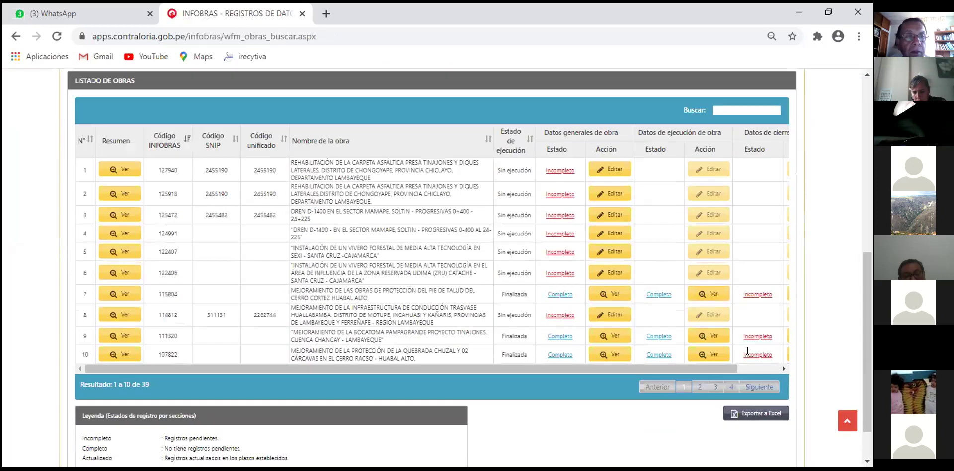
click(698, 386)
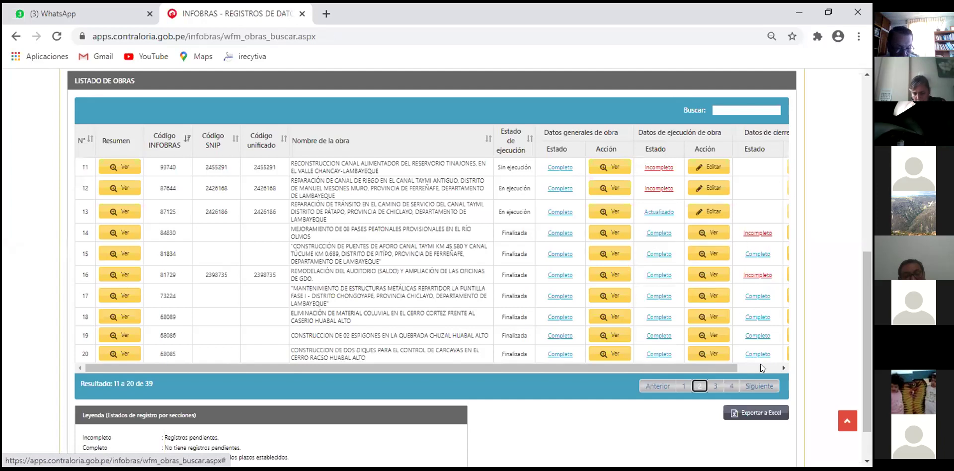
Scroll the works table right to reveal the Datos de cierre de obra columns
click(781, 367)
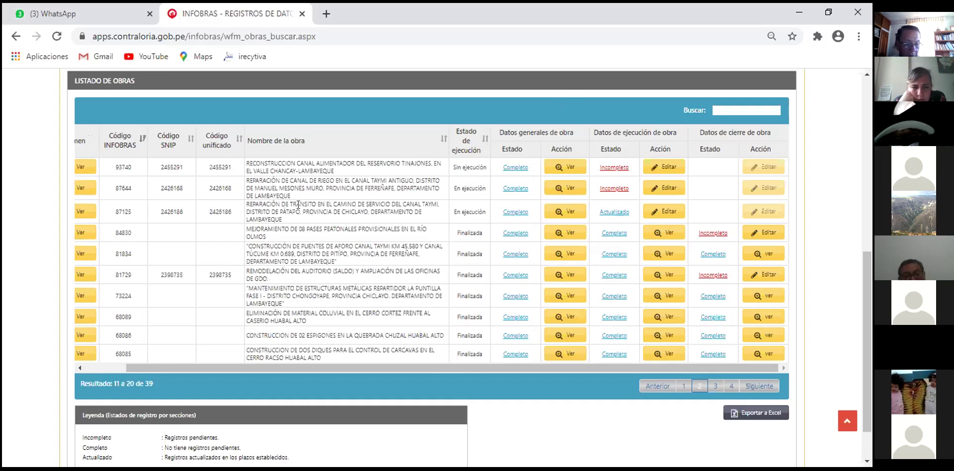
Select and then deselect the name of work 87125, and scroll back up the page
drag(242, 206, 276, 217)
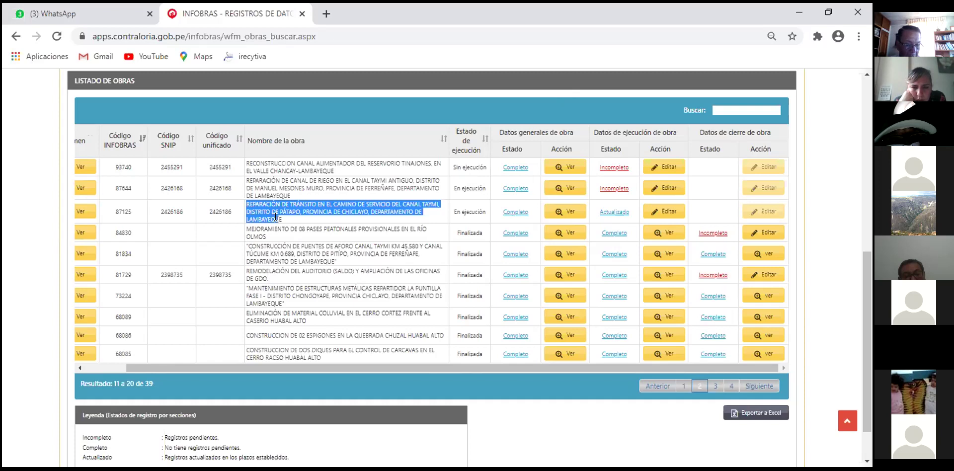
click(321, 217)
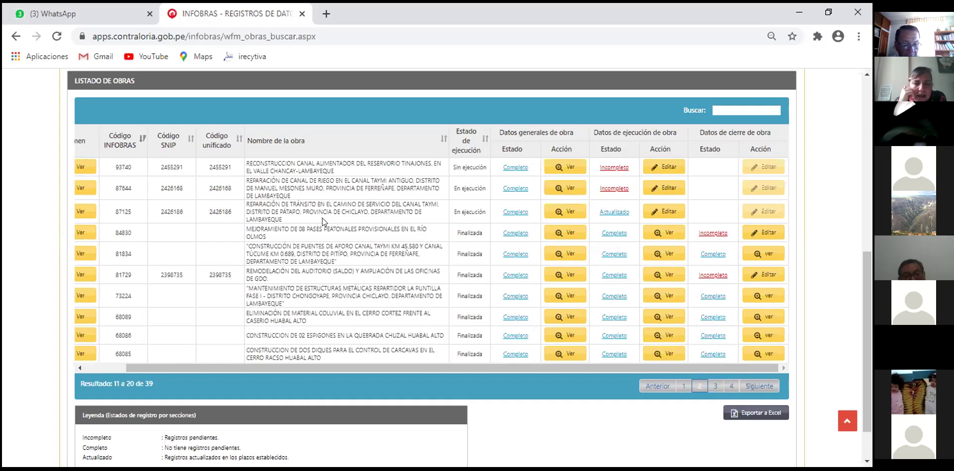
scroll(322, 214, up, 8)
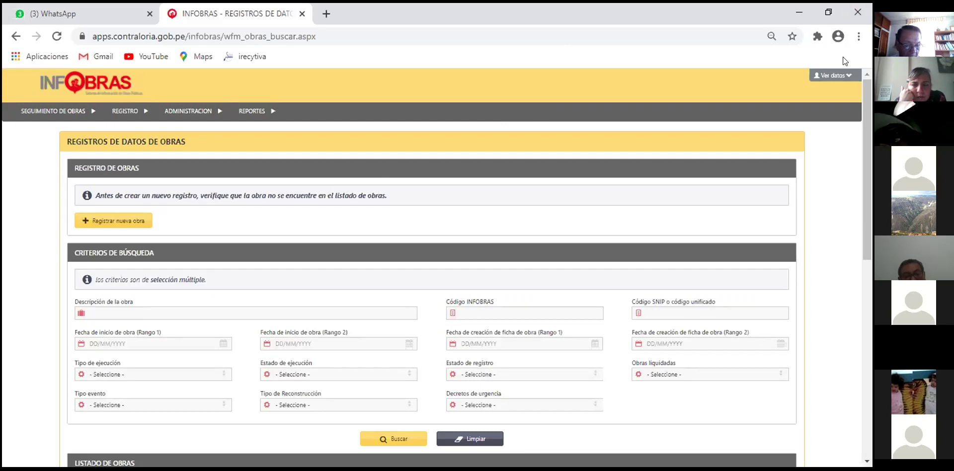
Log out of the registry account with Salir and dismiss the NUEVOS PLAZOS notice
scroll(272, 90, up, 1)
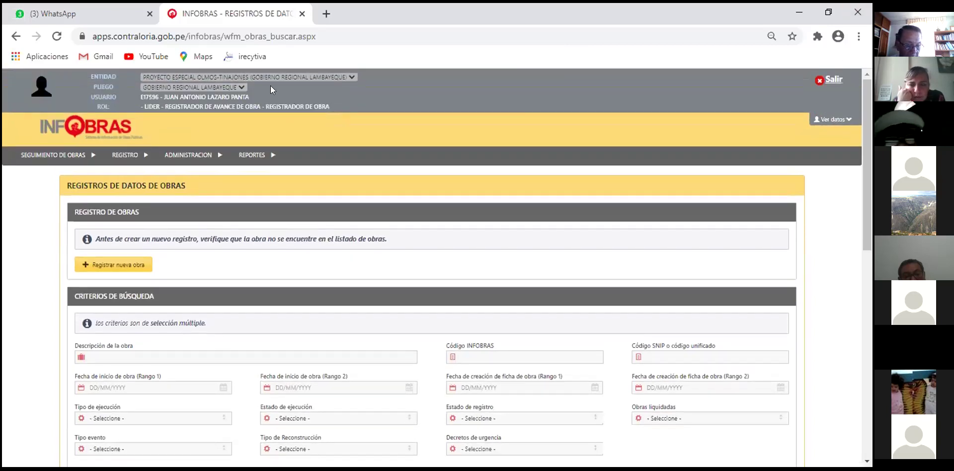
click(832, 79)
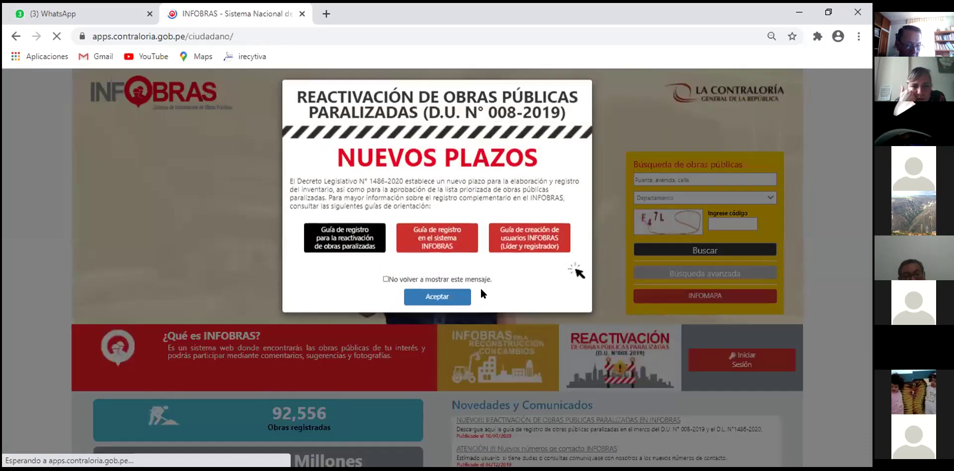
click(447, 297)
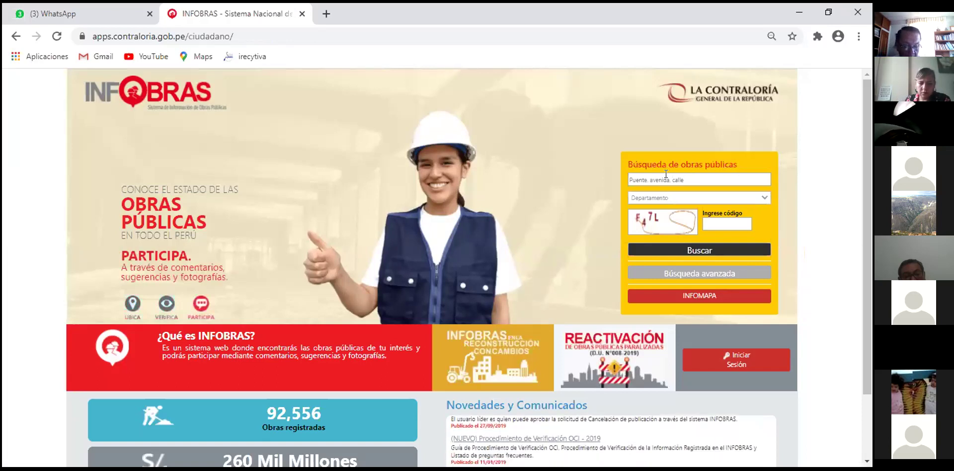
On the public portal, check the Departamento list without choosing, then focus the 'Puente, avenida, calle' box
click(763, 194)
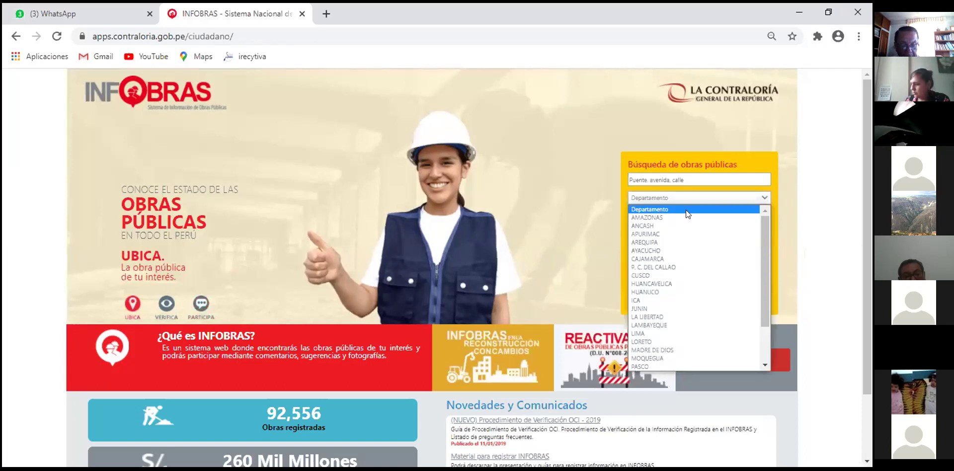
click(570, 204)
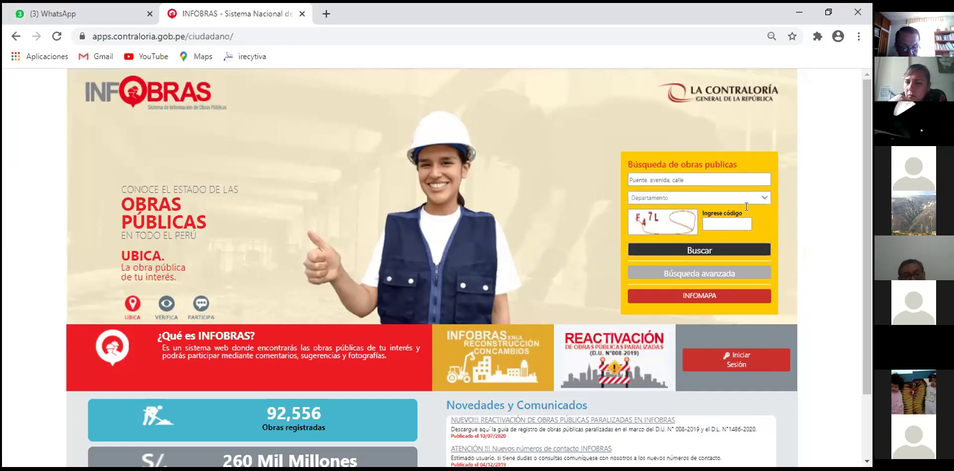
click(649, 177)
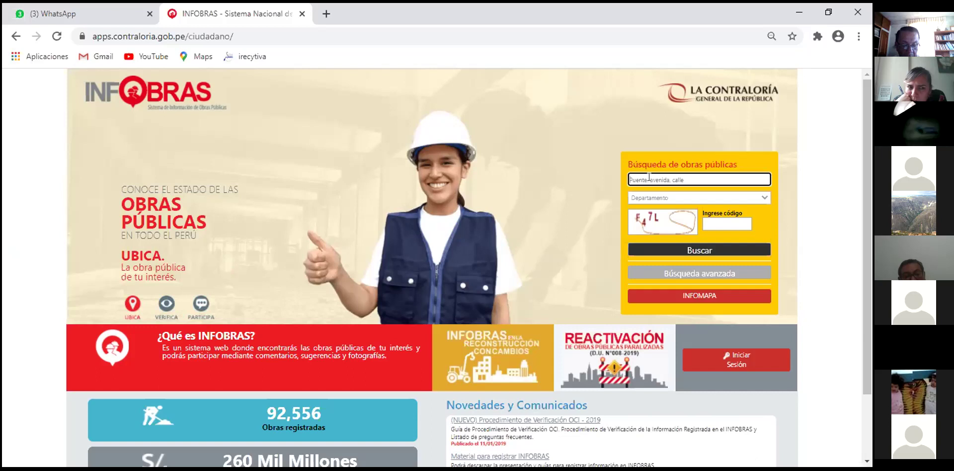
Search for work name 'Taymi antiguo' in department LAMBAYEQUE and fill in the captcha code
text(rAY)
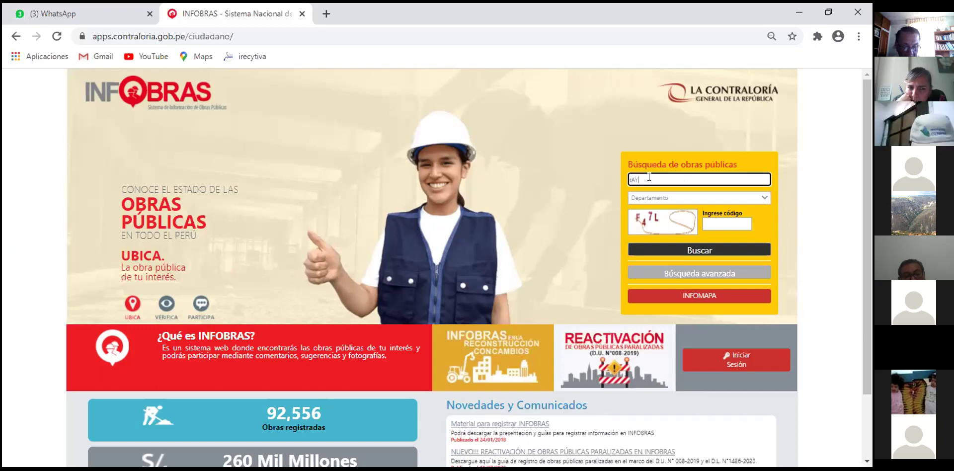
text(MI aNTI)
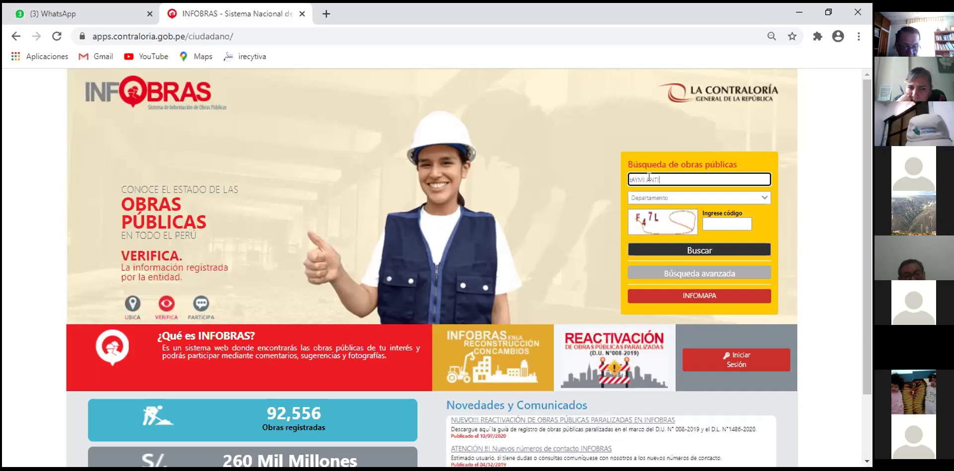
text(GUO)
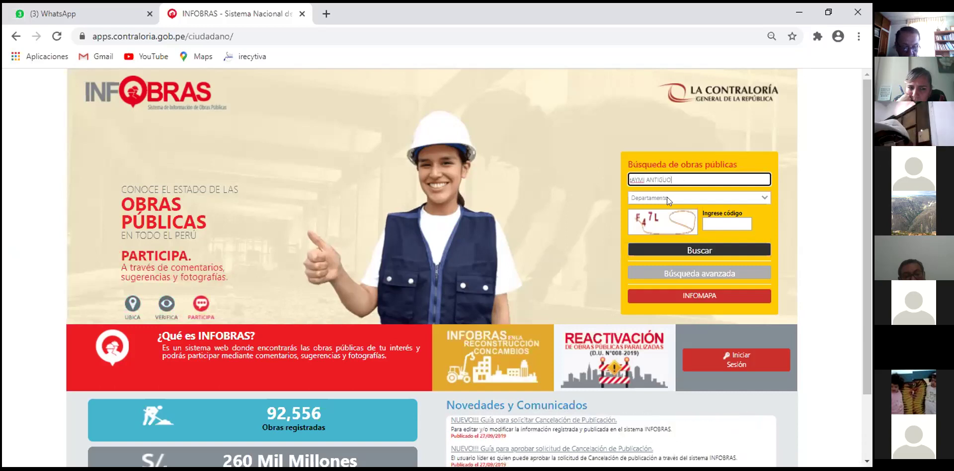
key(BackSpace)
key(BackSpace)
key(BackSpace)
key(BackSpace)
key(BackSpace)
key(BackSpace)
key(BackSpace)
key(BackSpace)
key(BackSpace)
key(BackSpace)
key(BackSpace)
key(BackSpace)
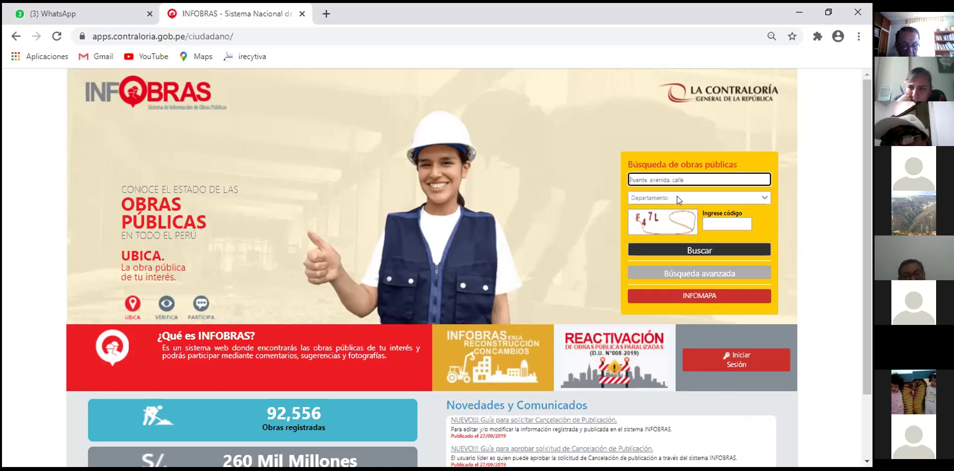
text(Ta)
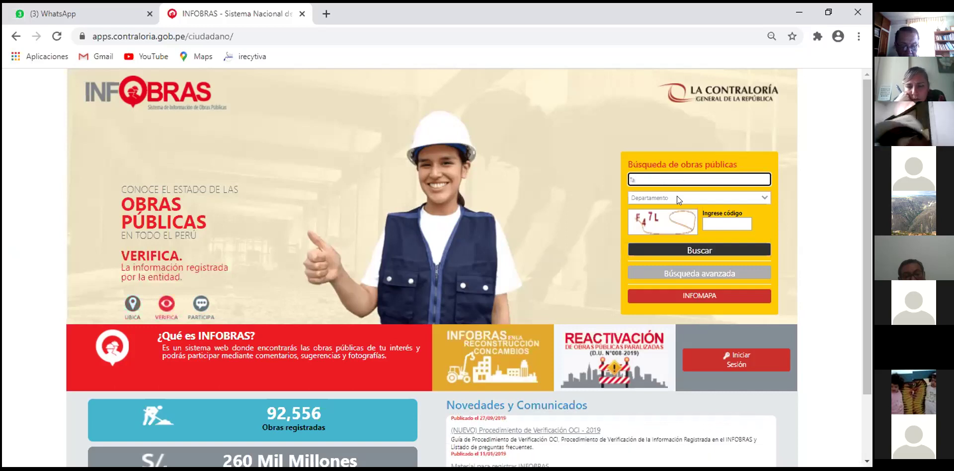
text(ymi)
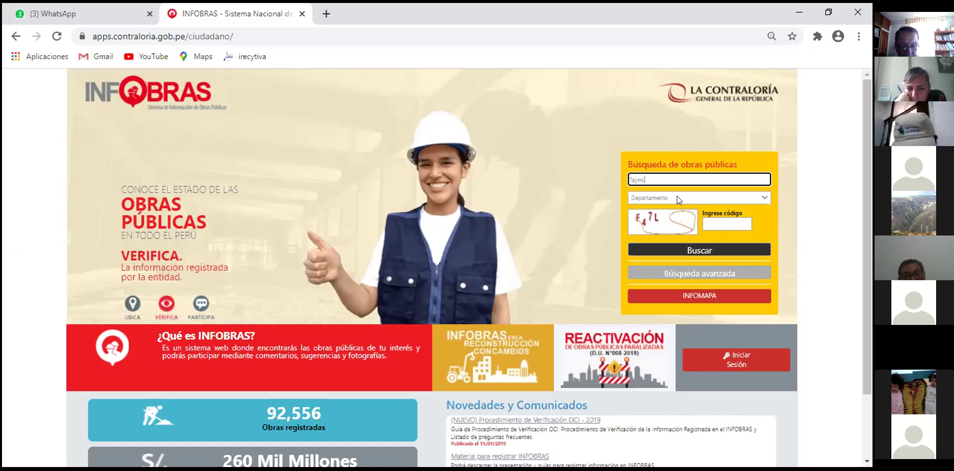
text( antigu)
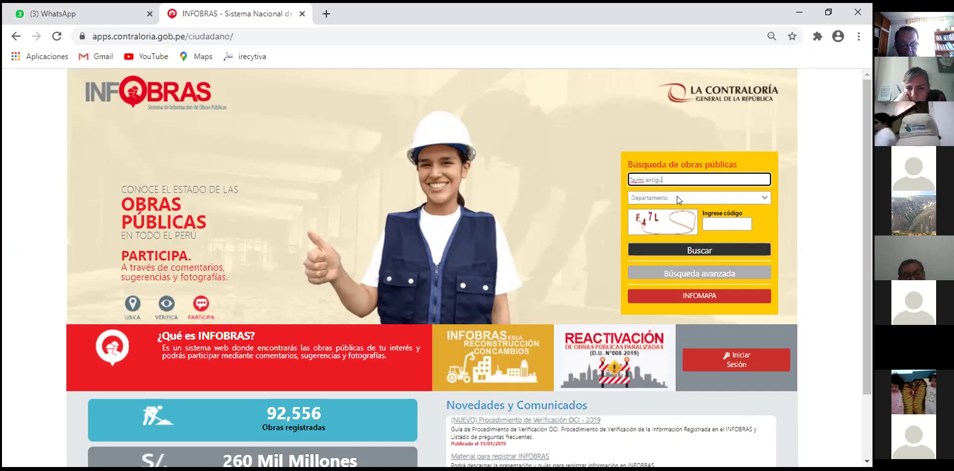
click(677, 197)
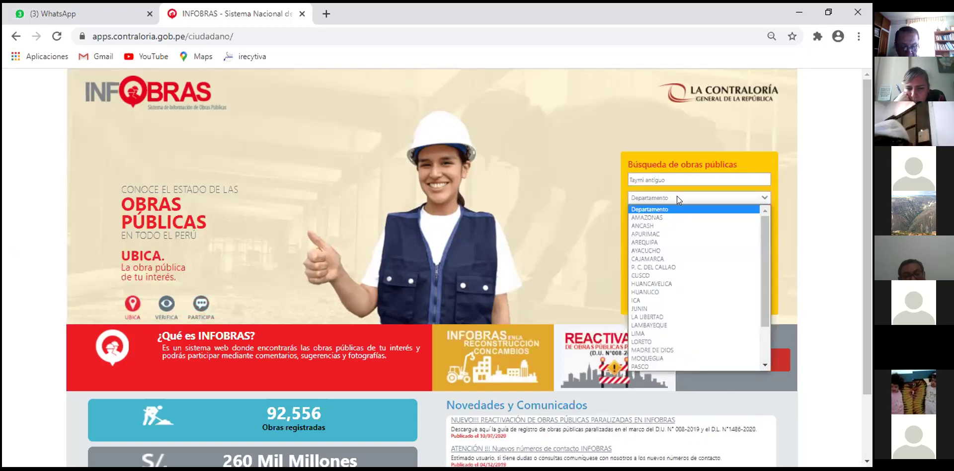
click(700, 324)
click(726, 222)
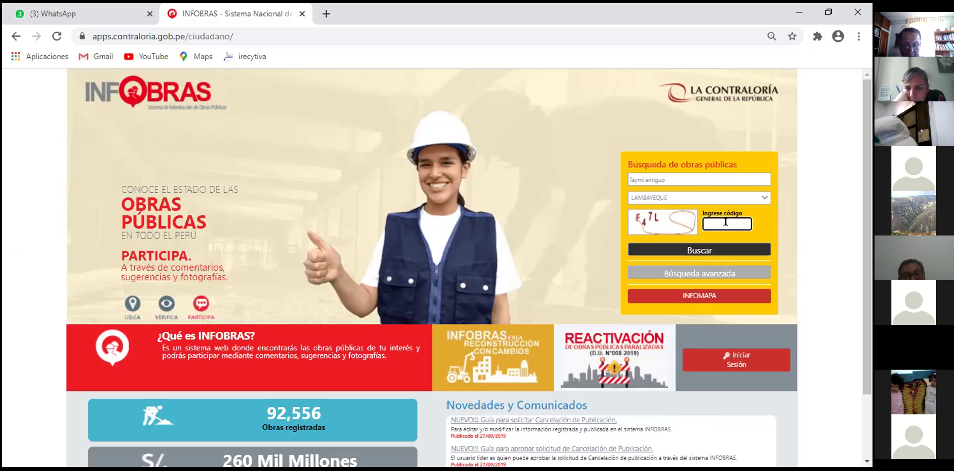
text(F47L)
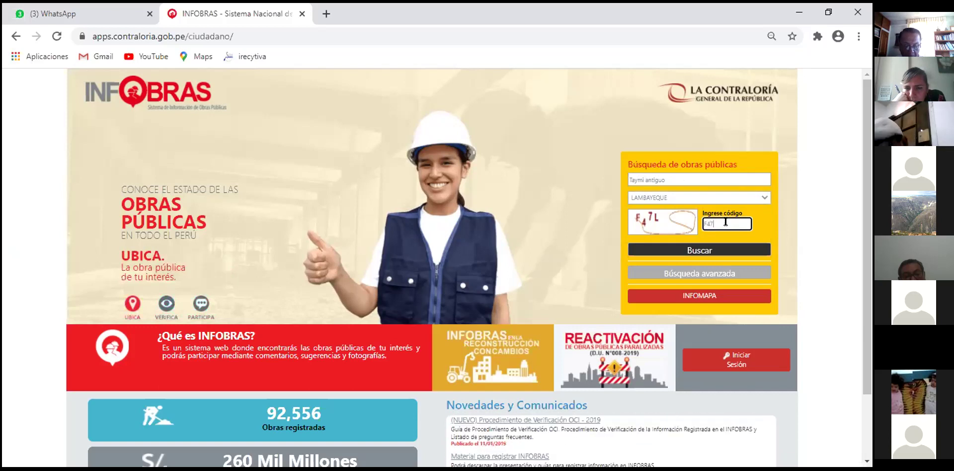
Run the Buscar search, dismiss the browser alert and accept the AVISO IMPORTANTE notice
click(715, 254)
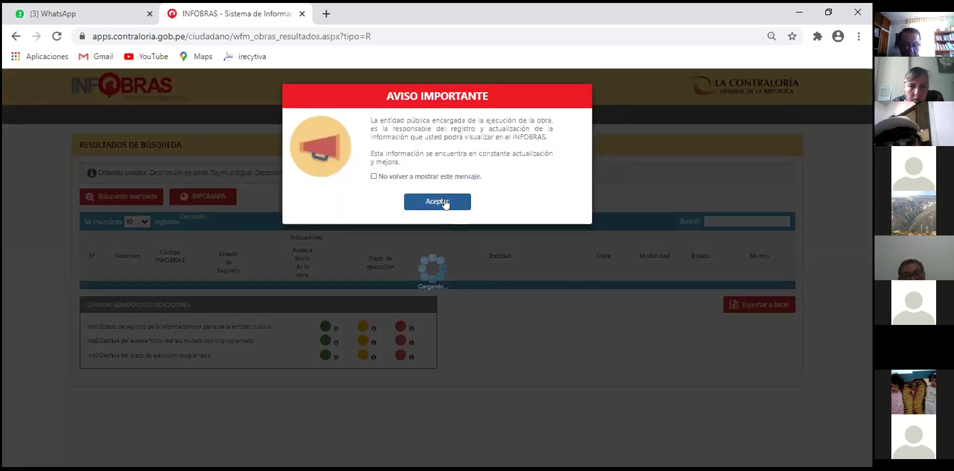
click(544, 128)
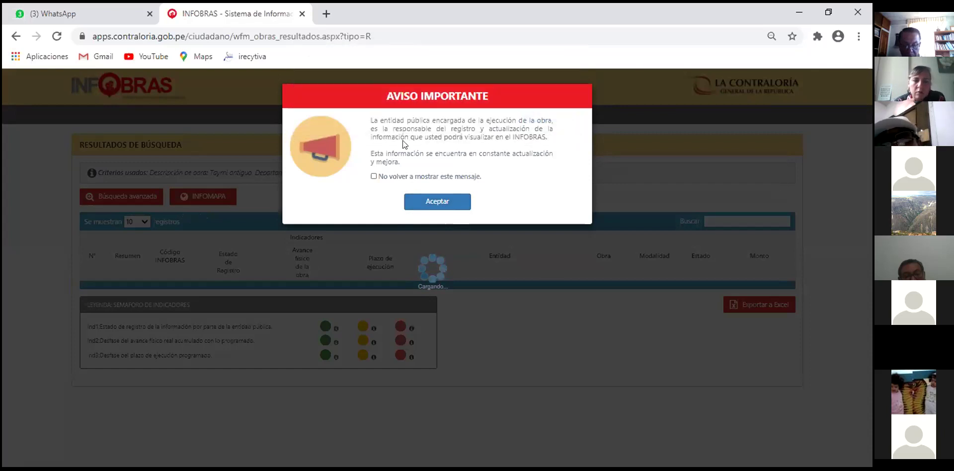
click(428, 200)
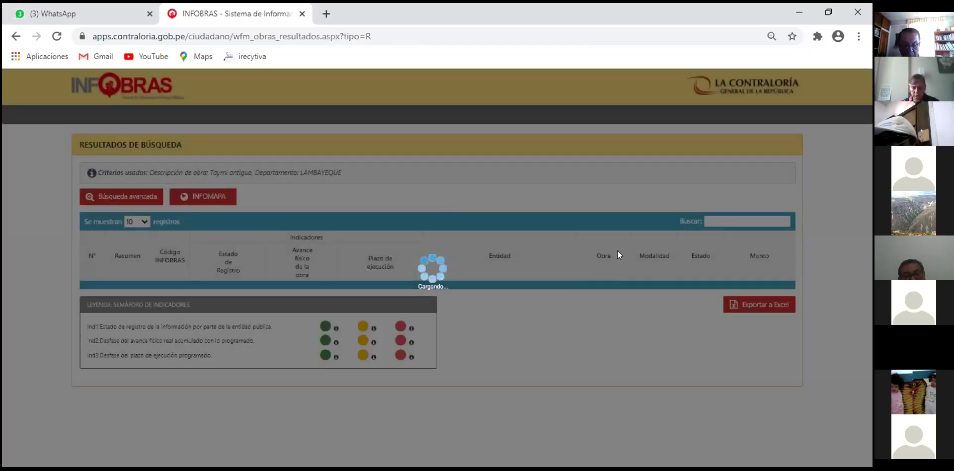
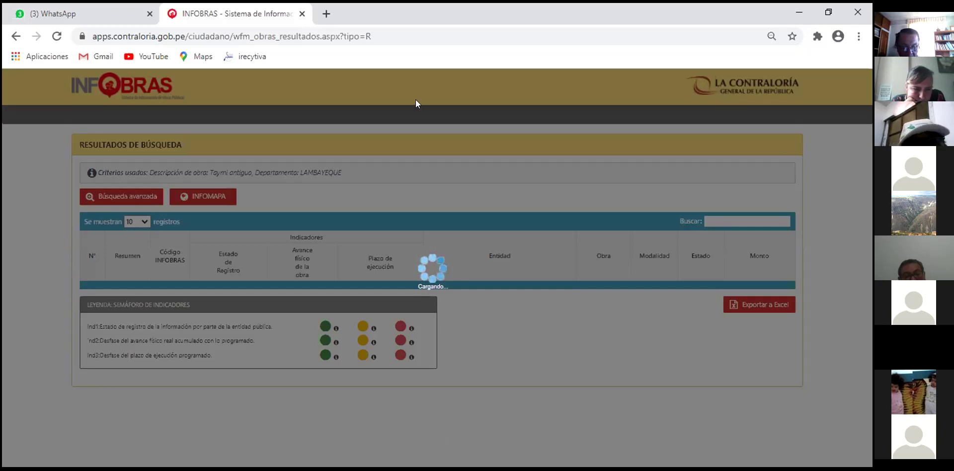
Go back to the INFOBRAS home page, dismiss the NUEVOS PLAZOS notice and open Búsqueda avanzada
click(15, 37)
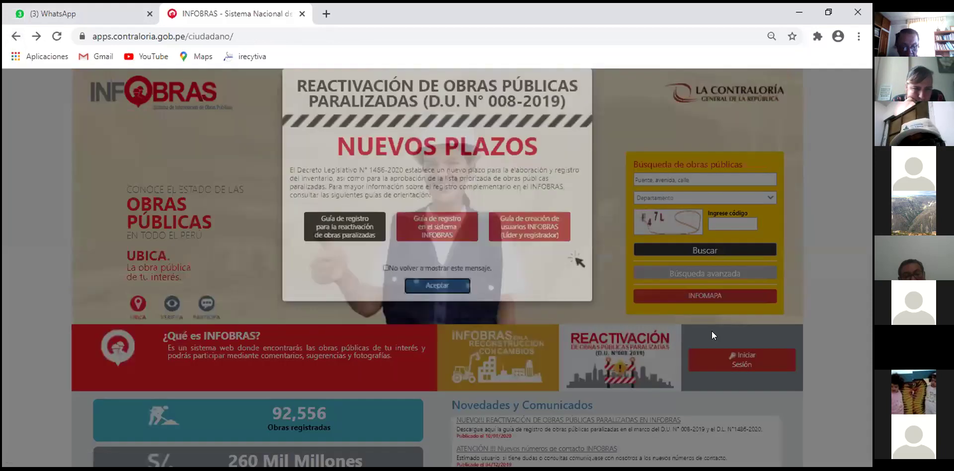
click(711, 331)
click(685, 274)
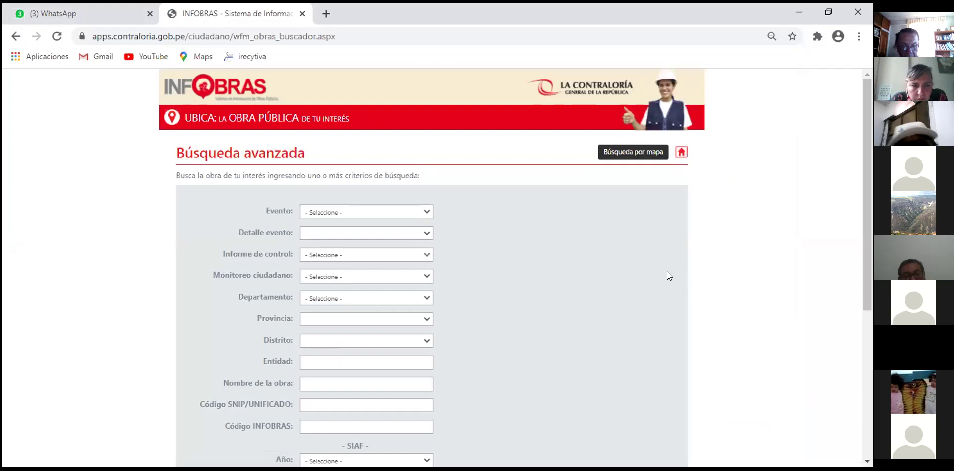
Look over the advanced search form and check the Evento options, leaving the event filter unset
scroll(506, 220, down, 3)
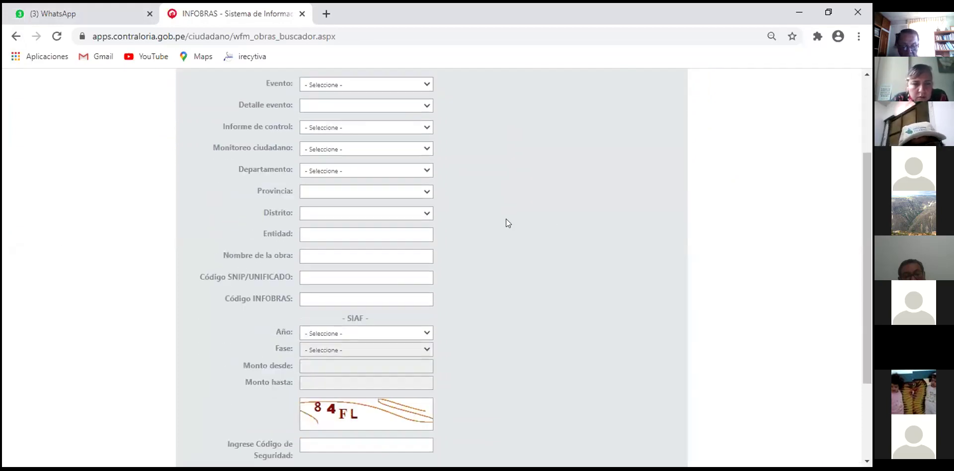
click(316, 275)
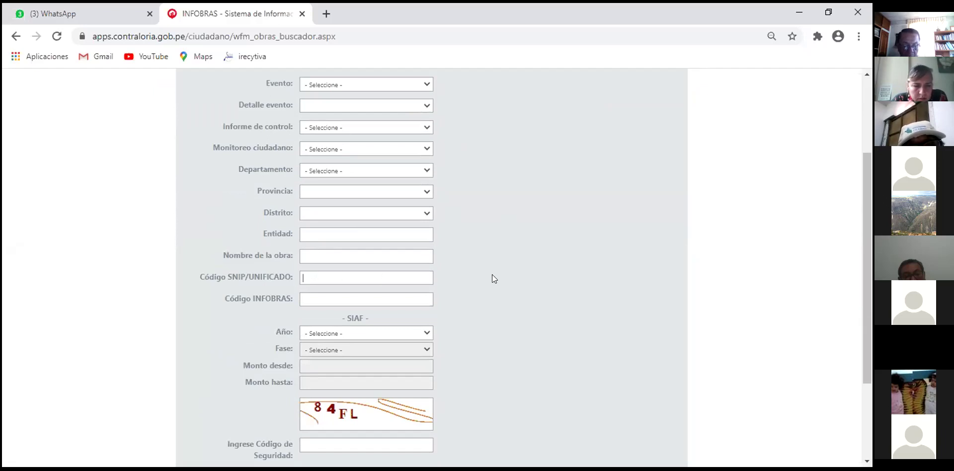
scroll(498, 275, down, 3)
scroll(500, 276, up, 5)
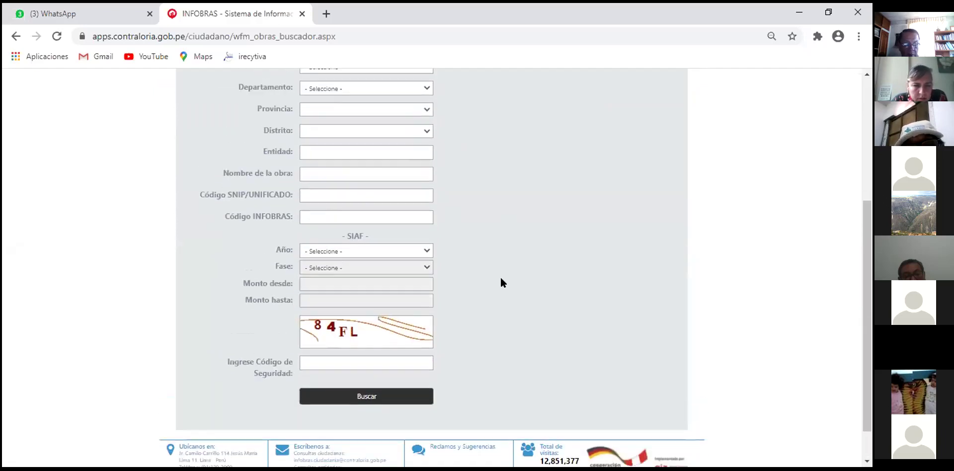
scroll(501, 278, up, 1)
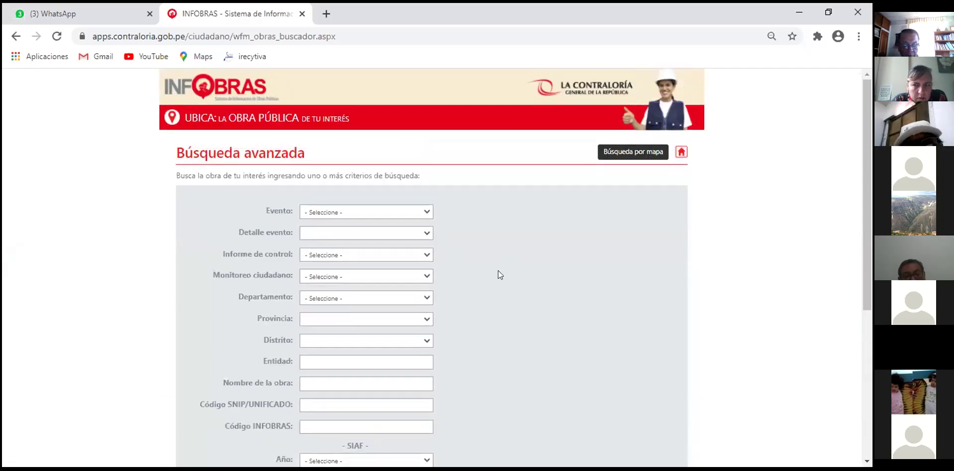
click(427, 213)
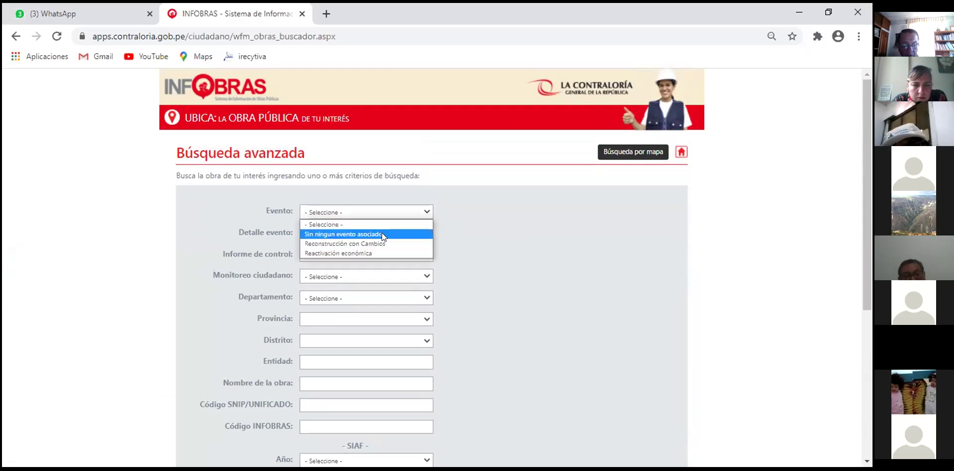
click(496, 234)
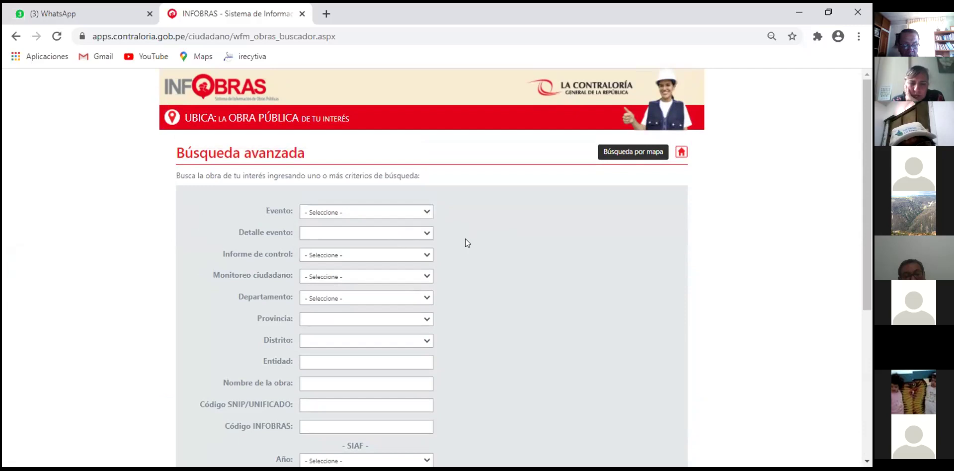
scroll(465, 239, down, 1)
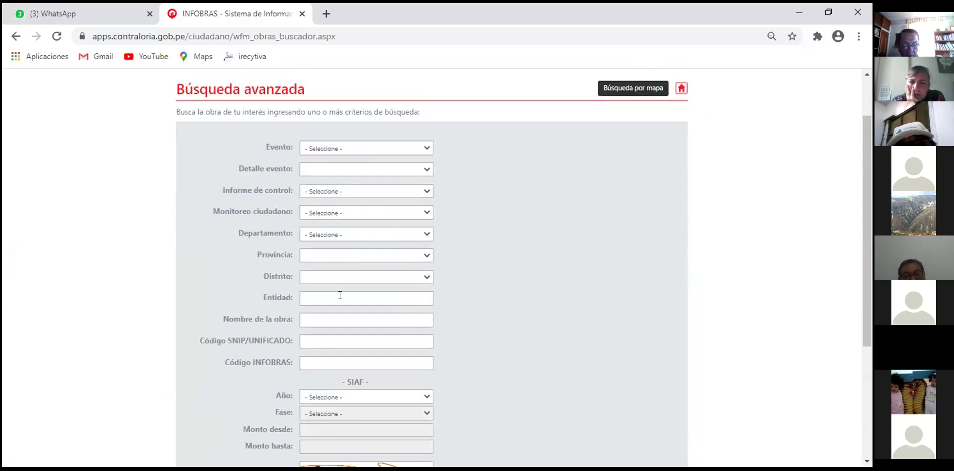
scroll(515, 269, down, 1)
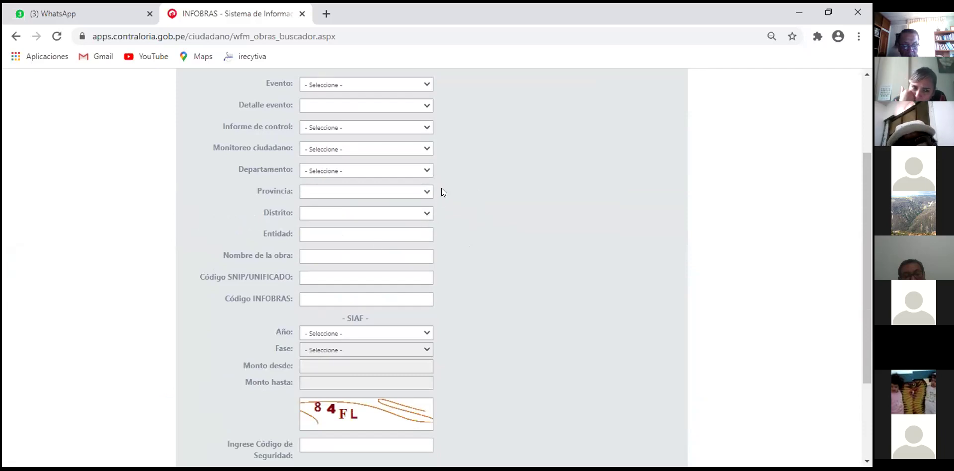
Pick LAMBAYEQUE, FERREÑAFE and MANUEL ANTONIO MESONES MURO in the Departamento, Provincia and Distrito dropdowns
click(423, 170)
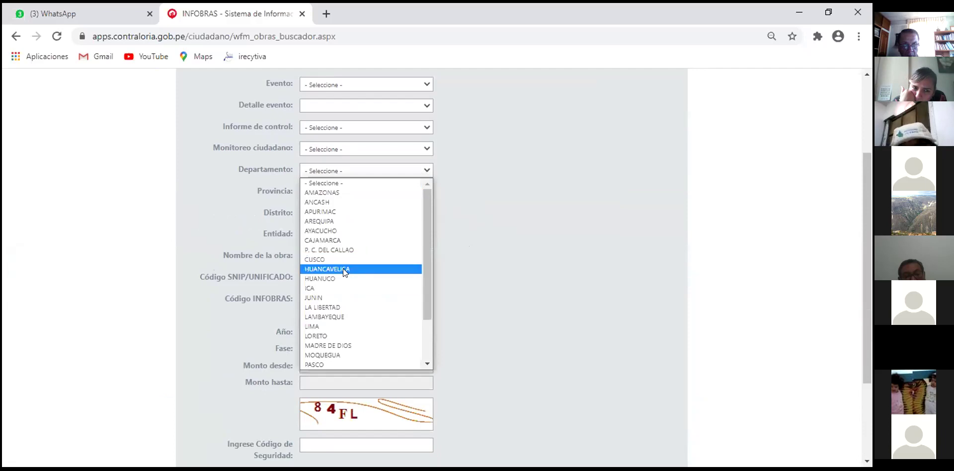
click(337, 313)
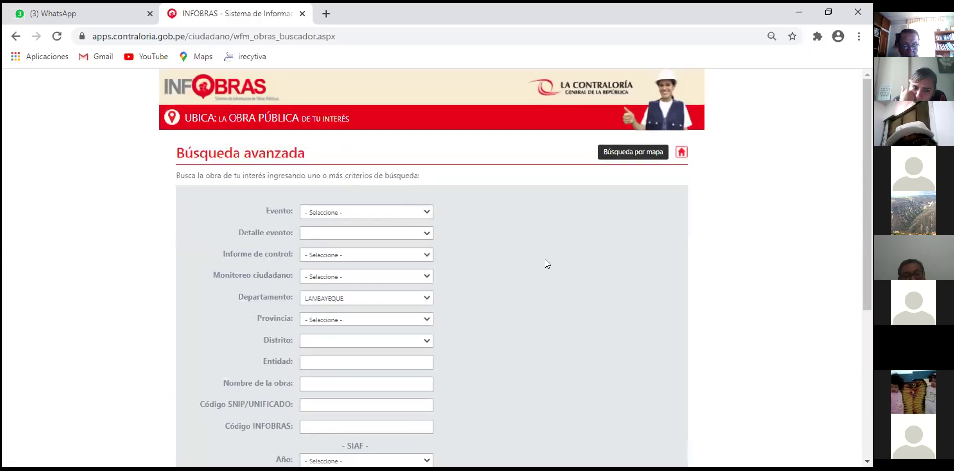
scroll(545, 260, down, 1)
scroll(536, 259, down, 1)
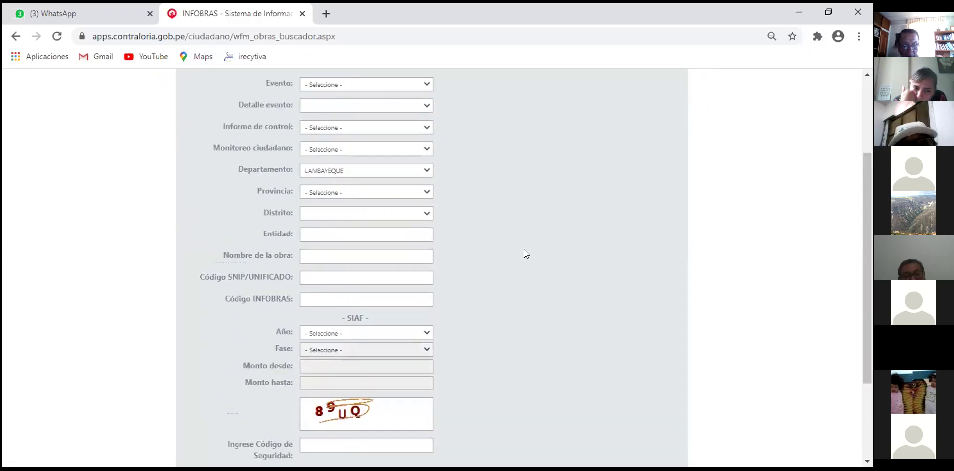
click(427, 193)
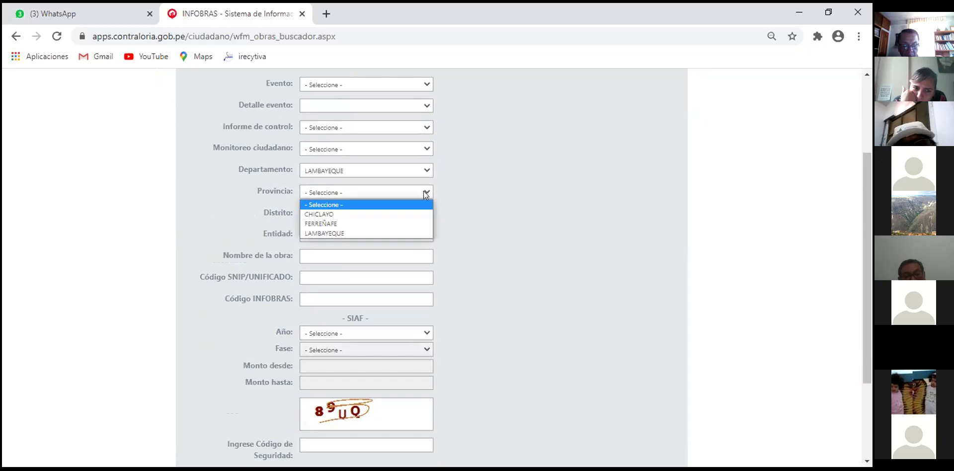
click(346, 224)
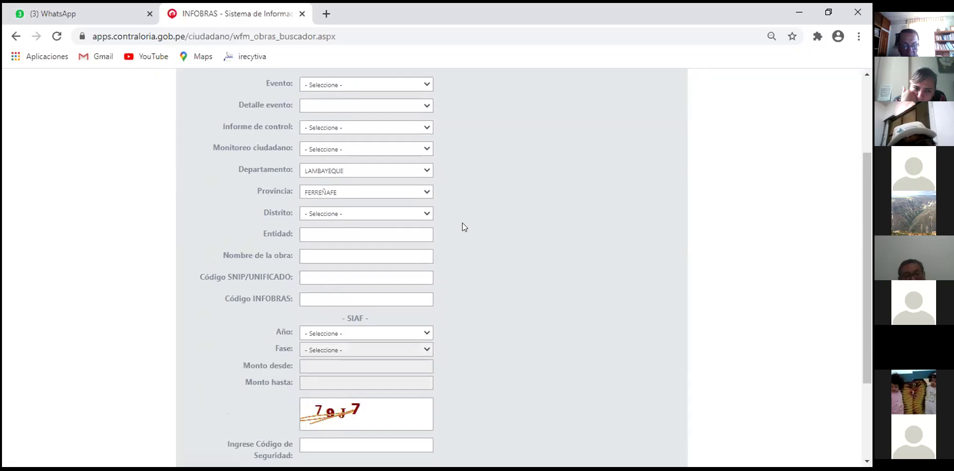
click(423, 213)
click(405, 263)
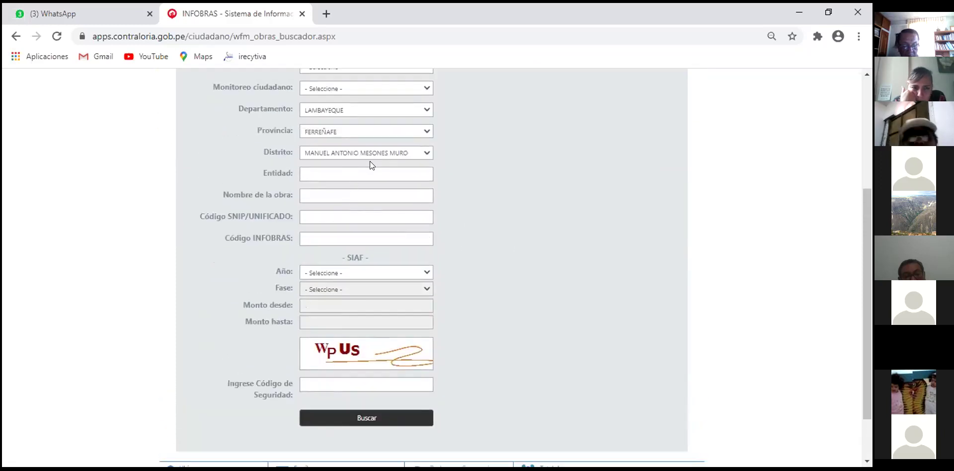
Enter entity PROYECTO ESPECIAL OLMOS TINAJONES and work name 'REPARACION DEL CANAL DE RIEGO EN EL CANAL TAYMI ANTIGUO'
text(PROYECTO E)
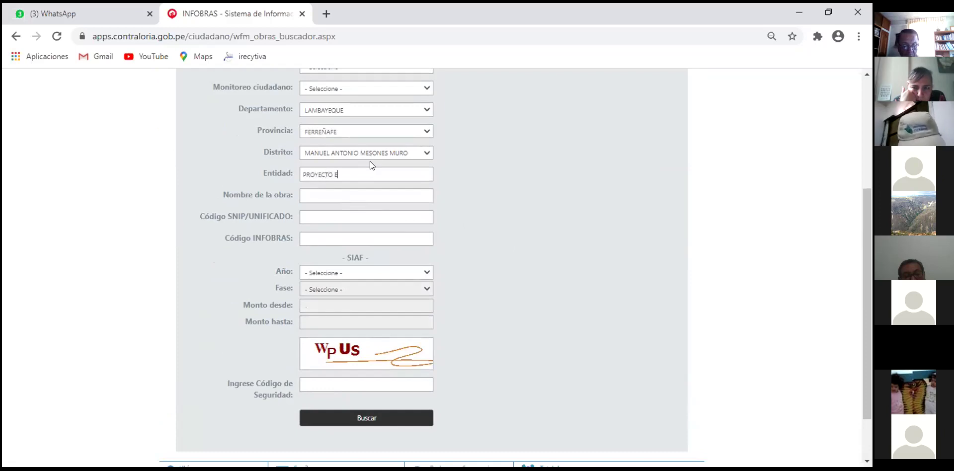
text(SPEC)
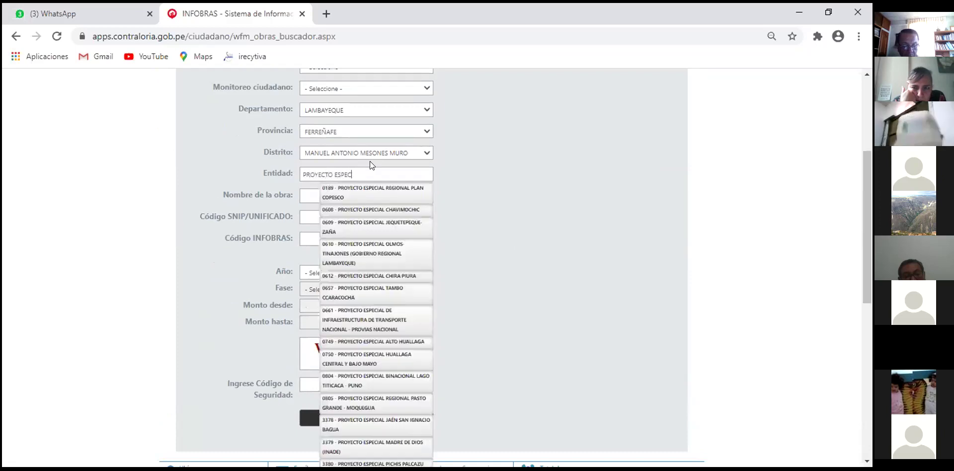
text(IAL OLMOS TI)
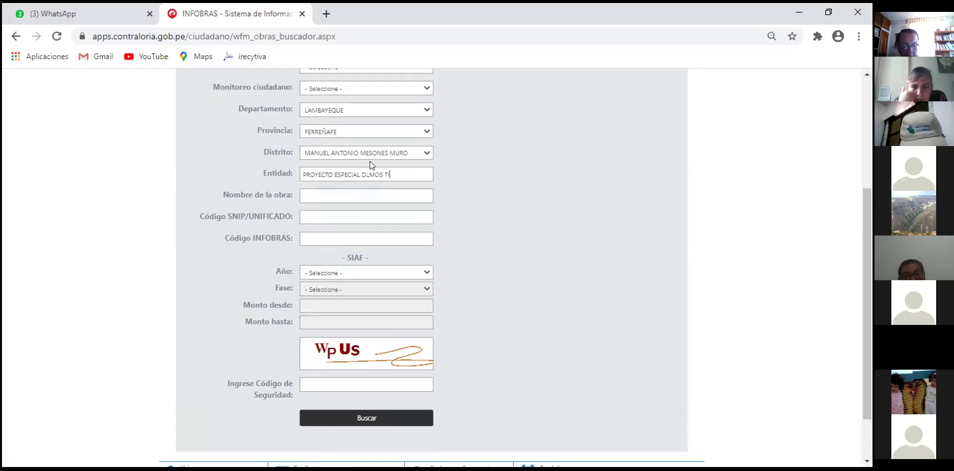
text(NAJONES)
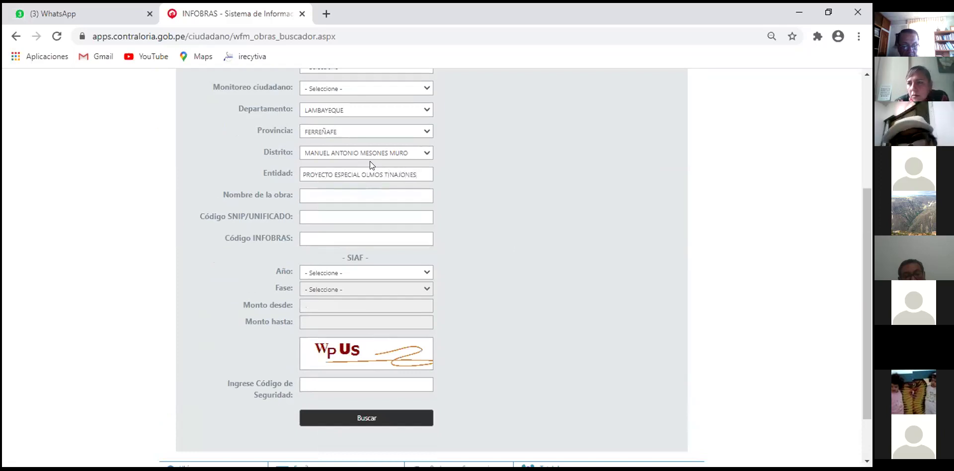
click(349, 193)
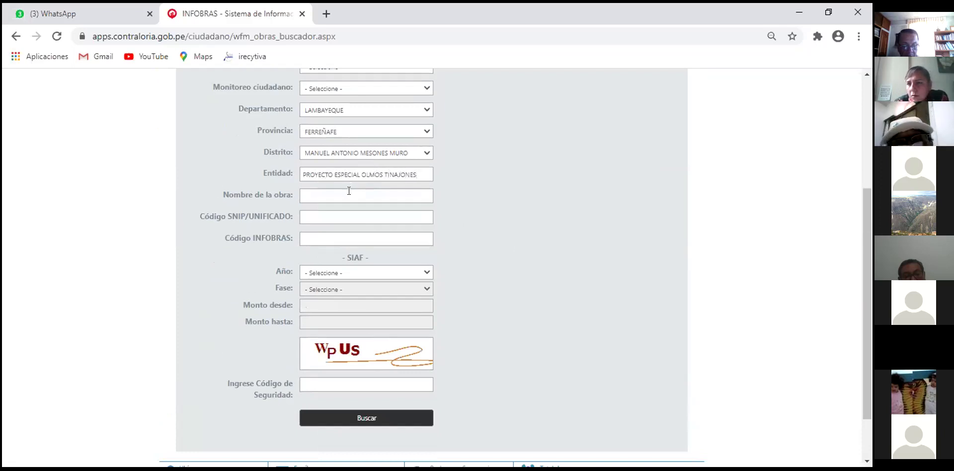
text(REPRA)
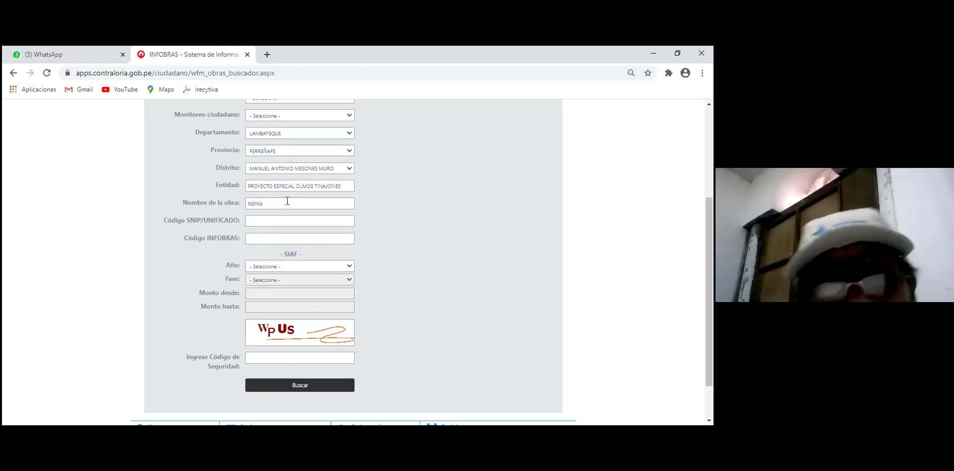
key(BackSpace)
key(BackSpace)
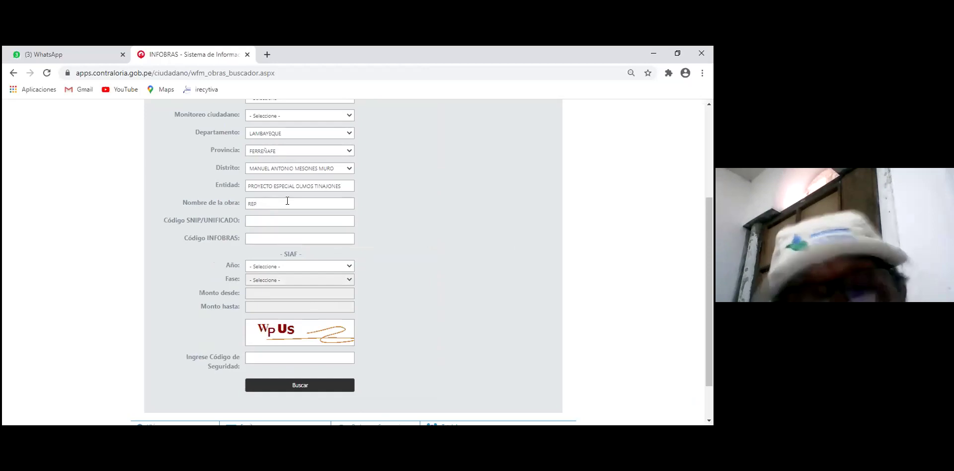
text(ARACION DE)
text(L CANAL DE RI)
text(EGO EN EL CA)
text(NAL T)
text(AY)
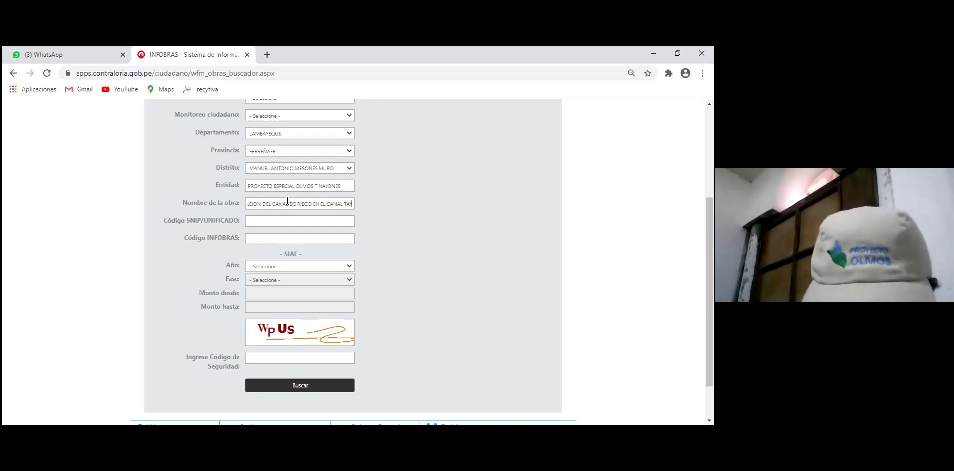
text(MI ANTIGUO)
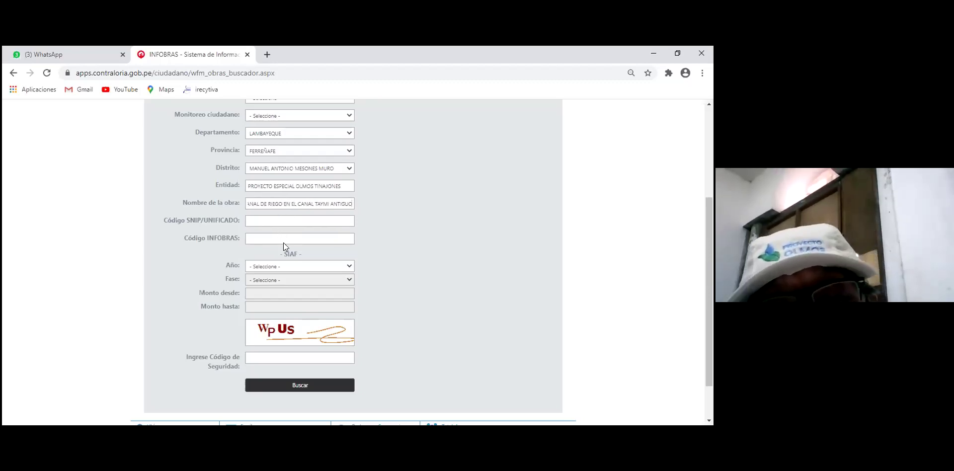
Fill in the security code and run the search
click(291, 356)
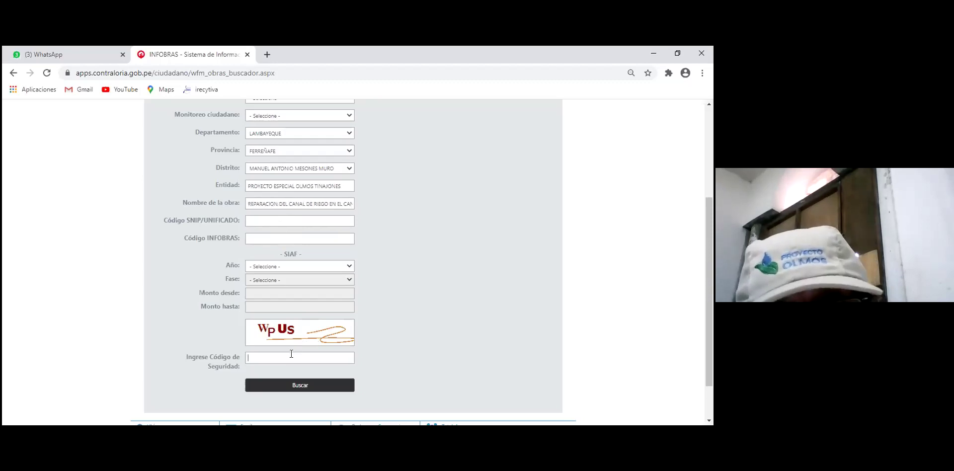
text(WPUS)
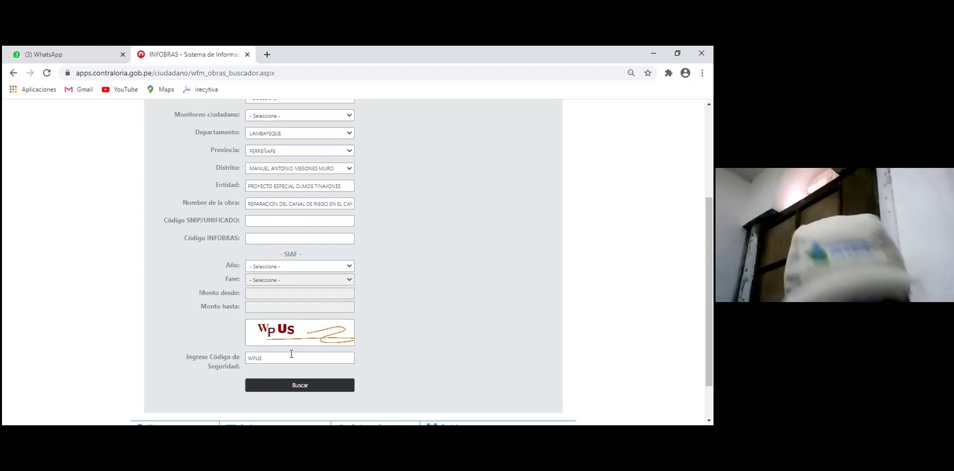
click(297, 386)
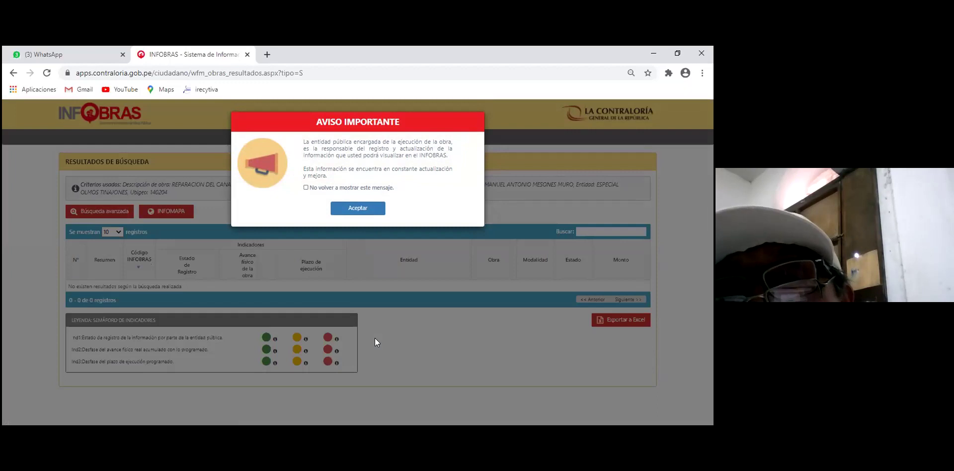
Dismiss the AVISO IMPORTANTE notice and start a new Búsqueda avanzada in another tab
click(361, 209)
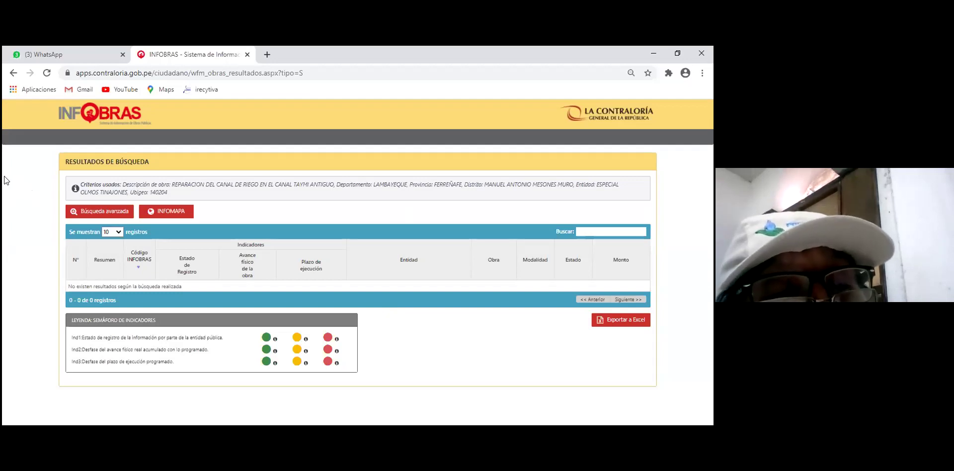
click(94, 209)
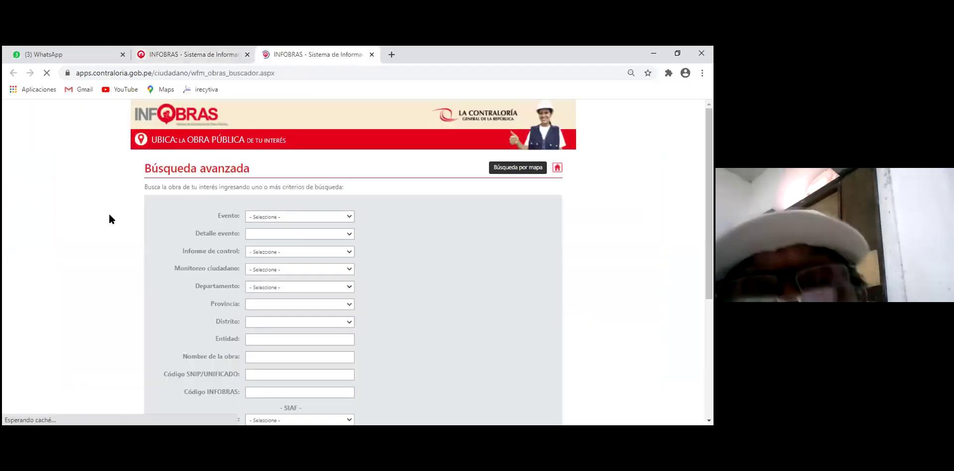
Set Departamento to CAJAMARCA, replacing an initial LAMBAYEQUE selection
scroll(308, 201, down, 5)
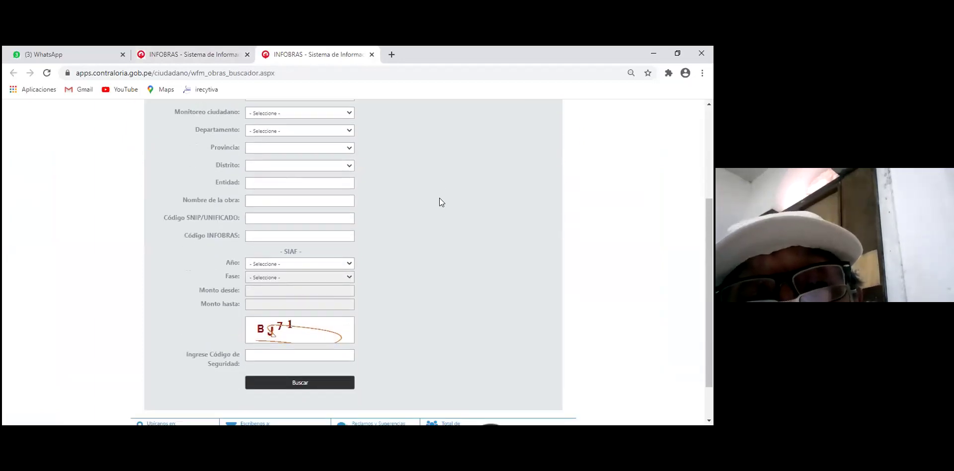
scroll(440, 198, up, 1)
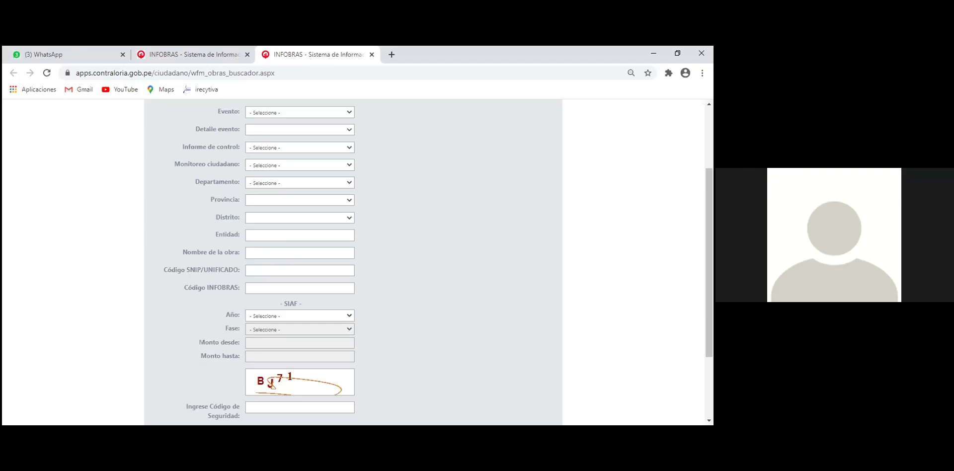
click(346, 181)
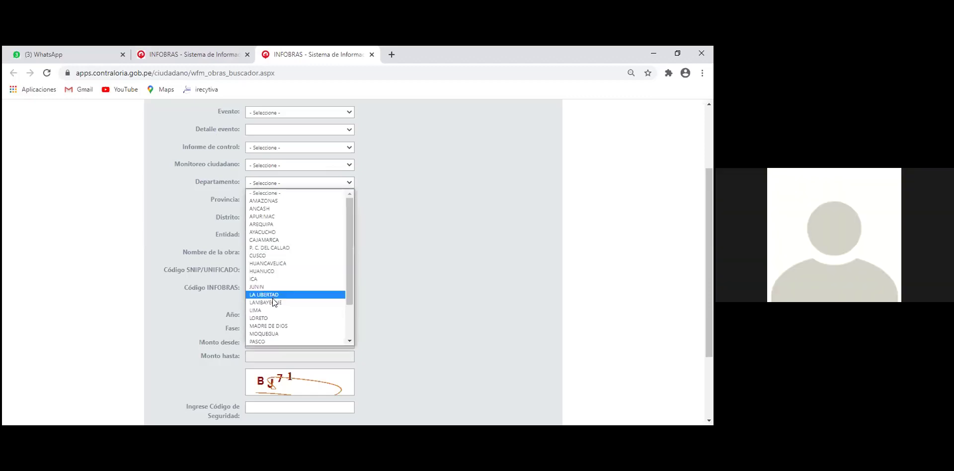
click(272, 302)
scroll(366, 201, down, 10)
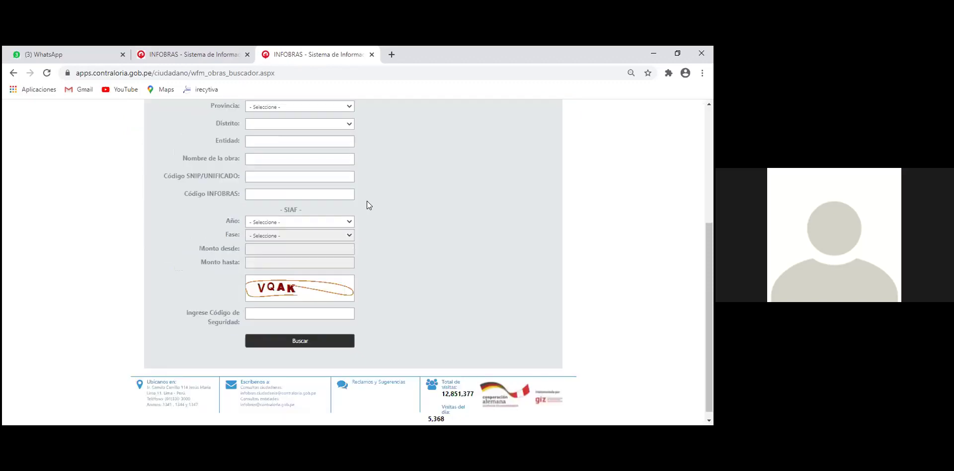
scroll(366, 201, up, 1)
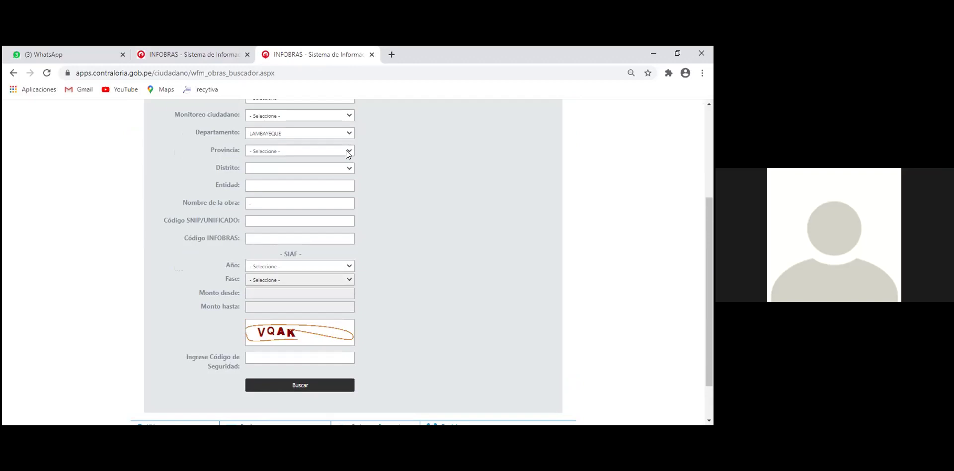
click(347, 132)
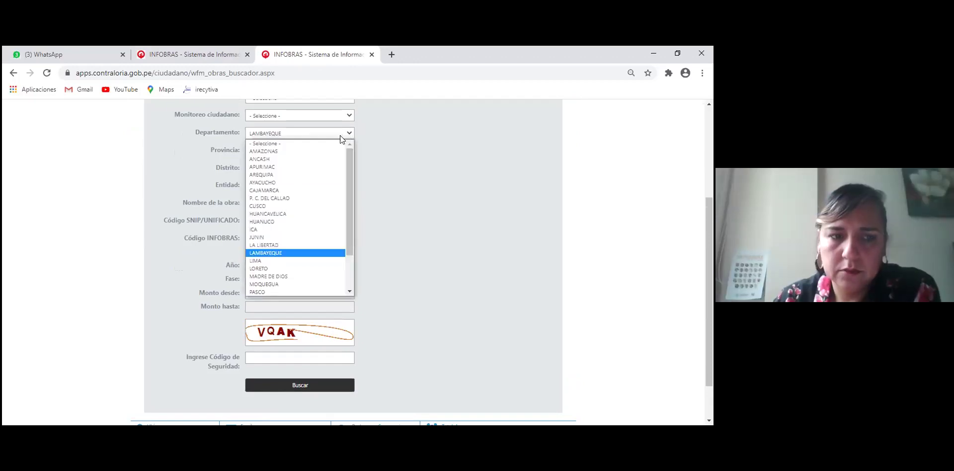
click(289, 189)
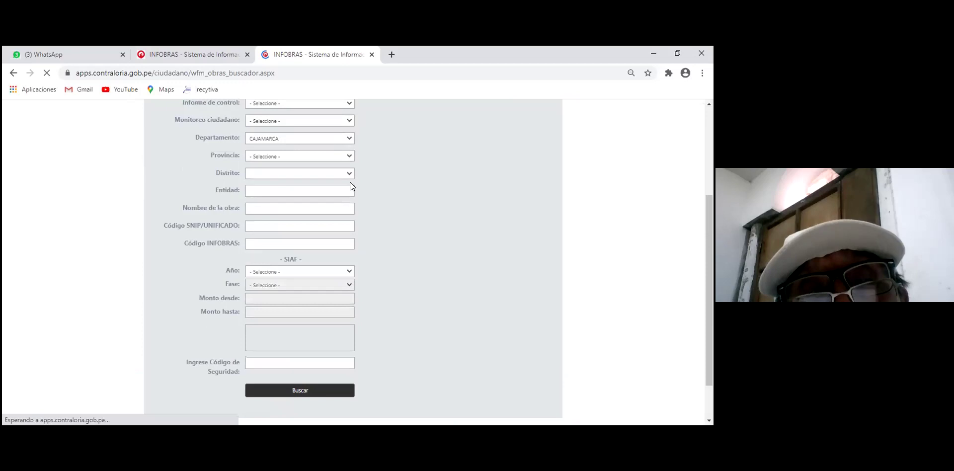
Set Provincia to JAEN and Distrito to SAN FELIPE, correcting an initial PUCARA pick
key(alt+Down)
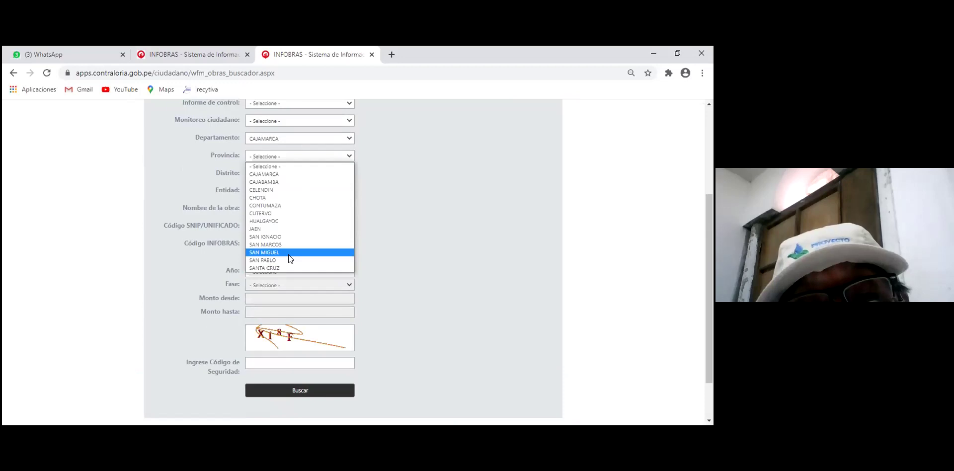
click(278, 228)
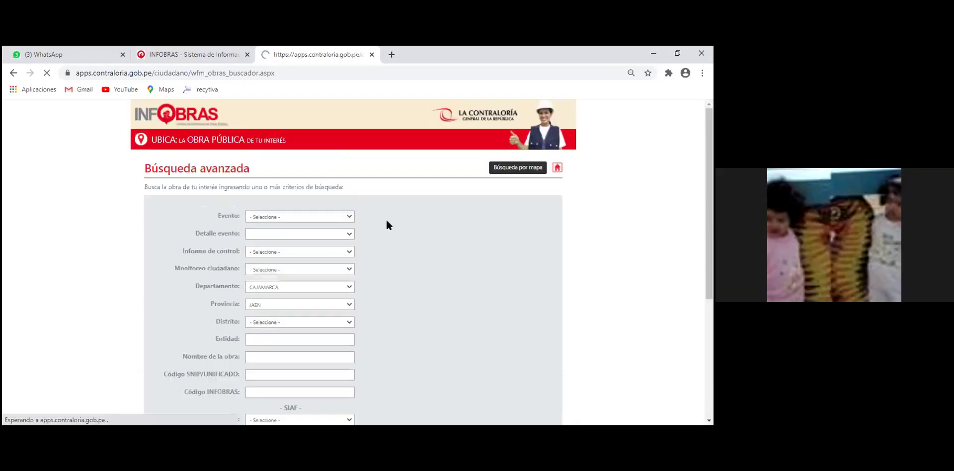
scroll(358, 199, down, 1)
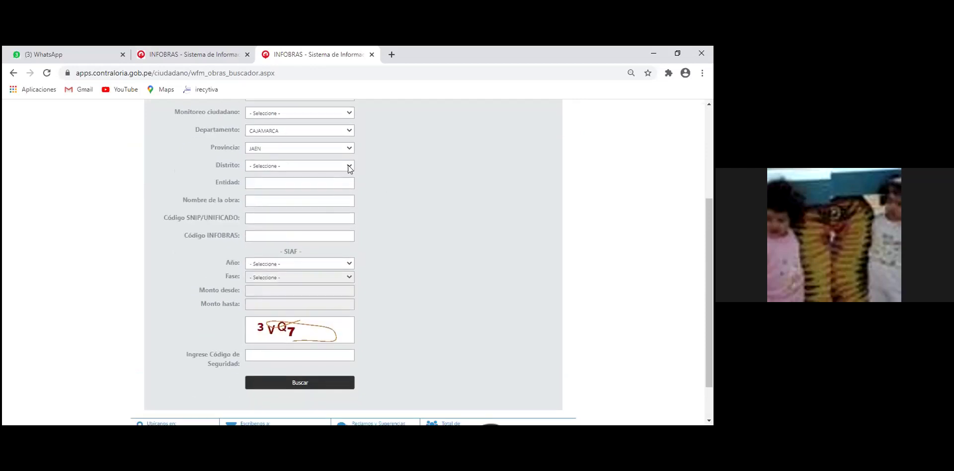
click(349, 167)
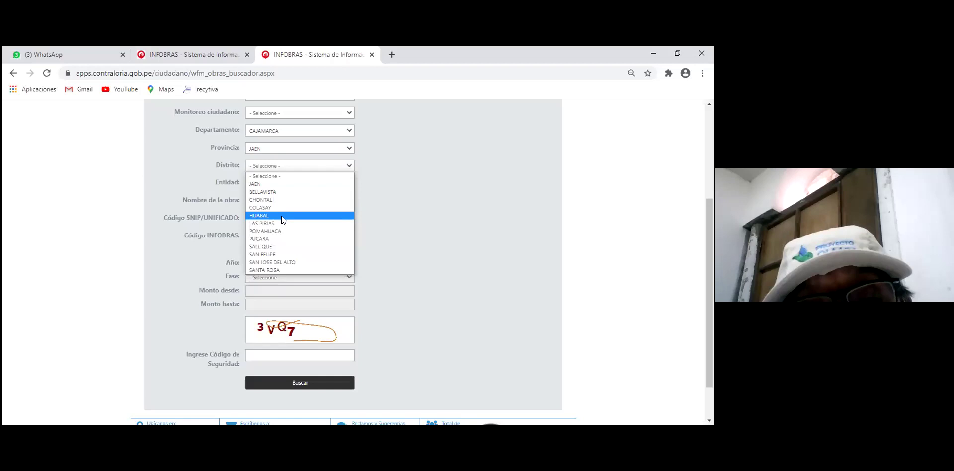
click(277, 239)
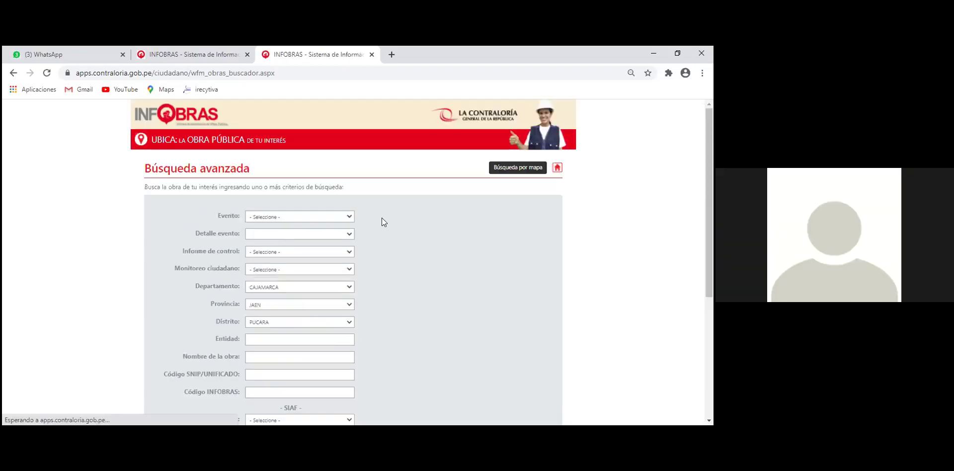
scroll(381, 217, down, 1)
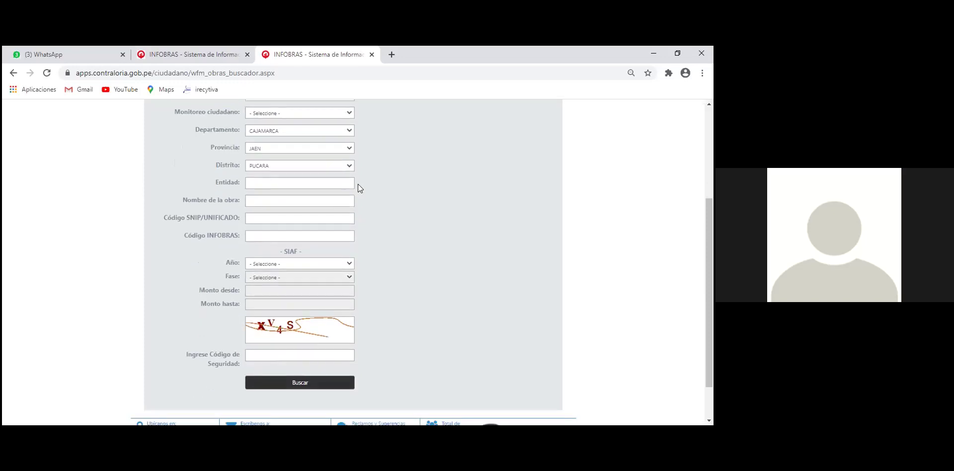
click(349, 167)
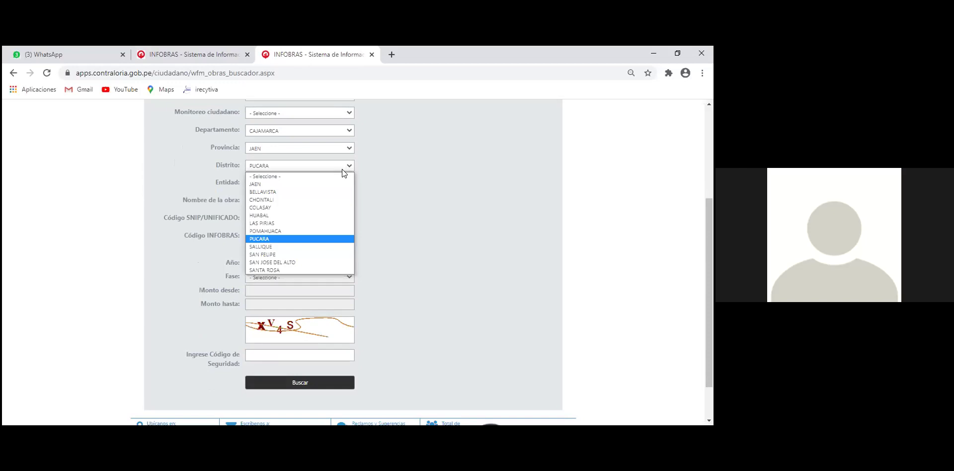
click(280, 254)
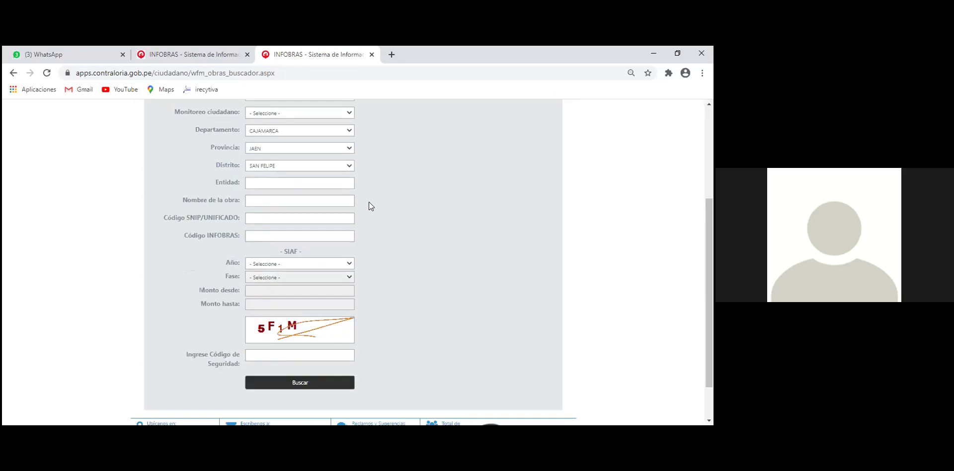
Enter entity PROYECTO ESPECIAL OLMOS TINAJONES and work name QUEBRADA CHUZAL
click(299, 203)
click(333, 188)
text(PROYECTO ESPECIAL OL)
text(MEJOR)
key(BackSpace)
key(BackSpace)
key(BackSpace)
key(BackSpace)
key(BackSpace)
text(QUEB)
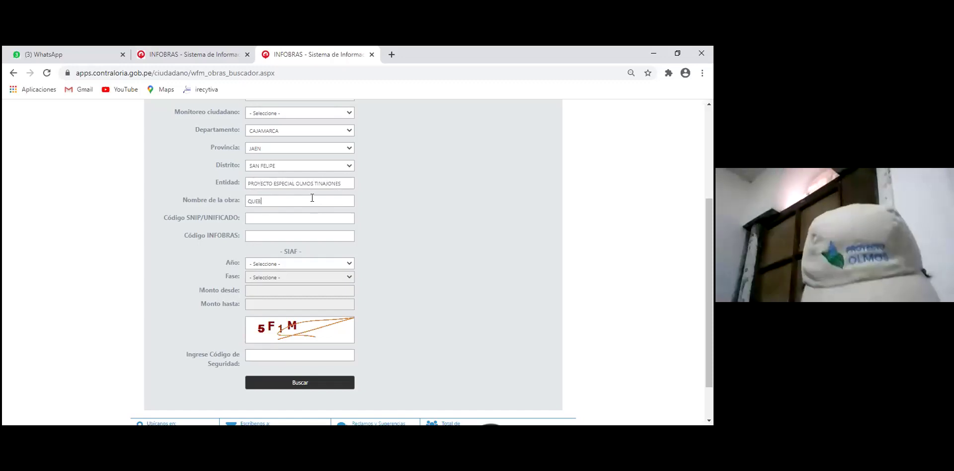
text(RADA)
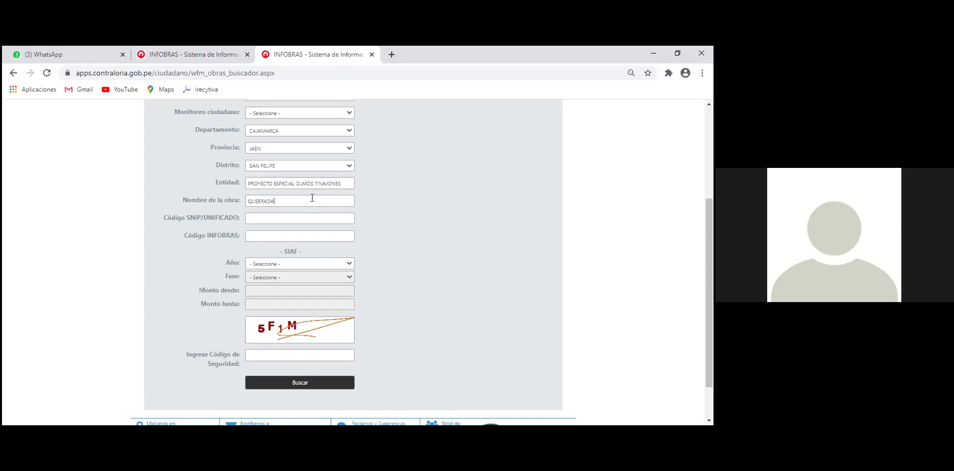
text( CHUZAL)
Fill in the security code and run the search
click(291, 353)
text(5F)
key(BackSpace)
text(F)
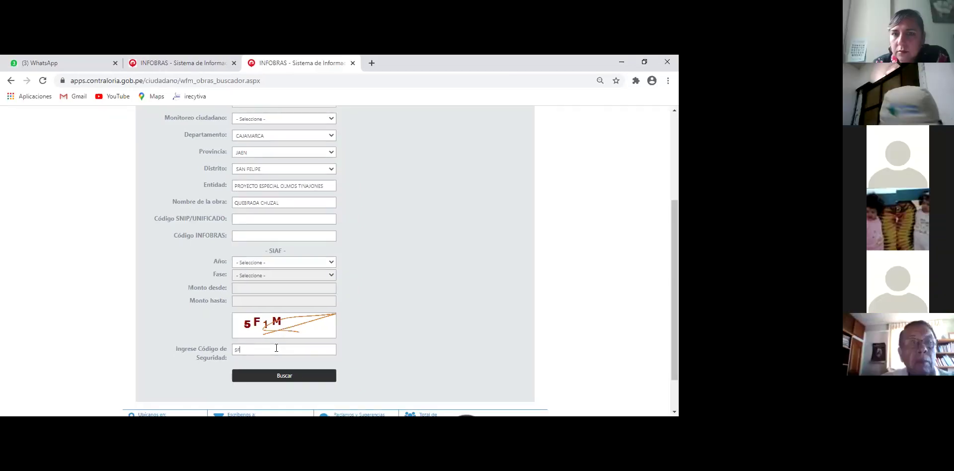
text(1M)
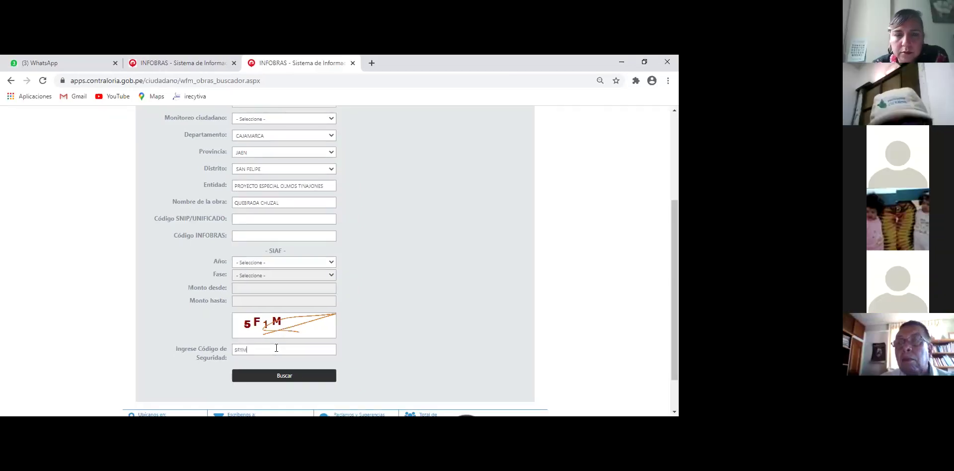
click(278, 377)
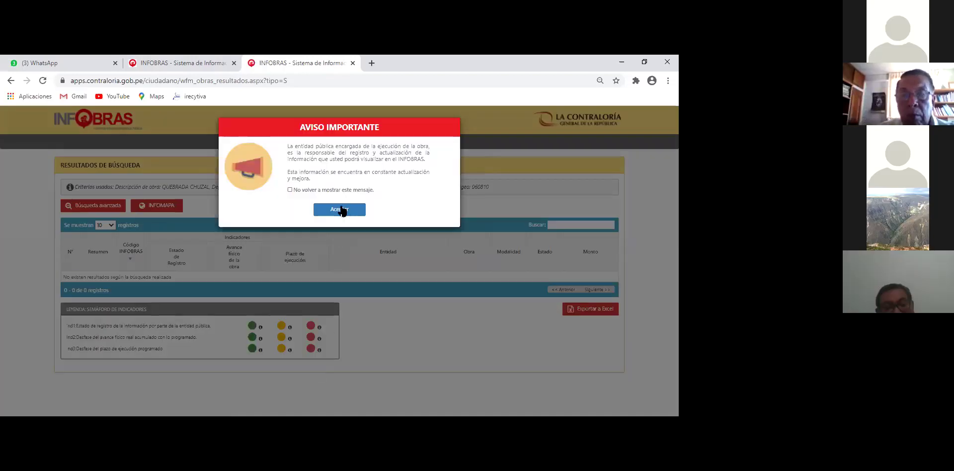
Dismiss the notice, open another advanced search tab, then return to the Taymi canal results tab
click(341, 209)
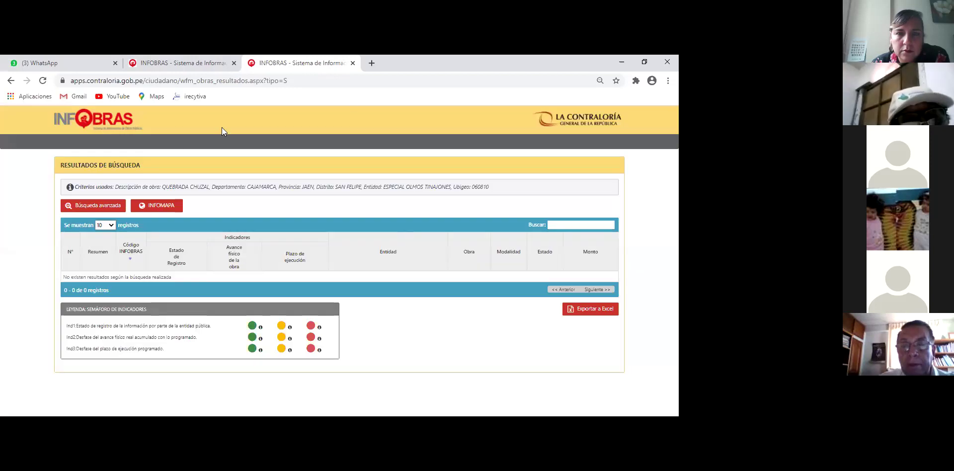
click(106, 201)
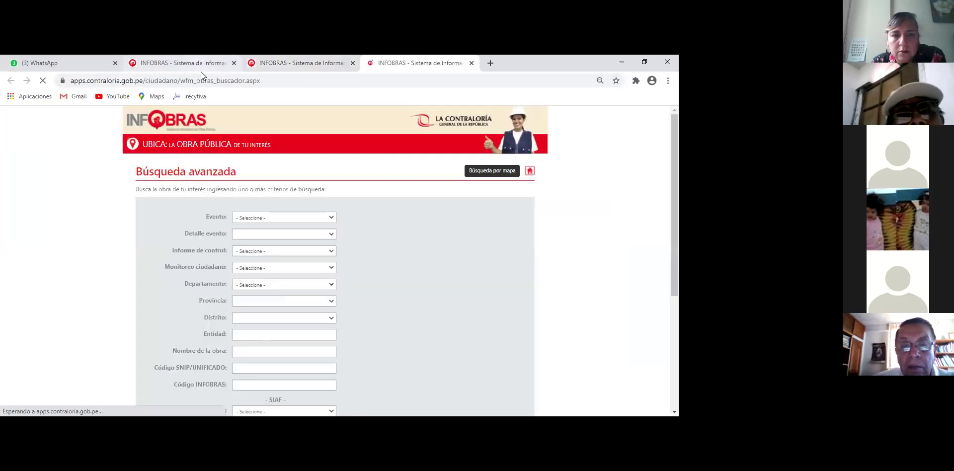
click(200, 70)
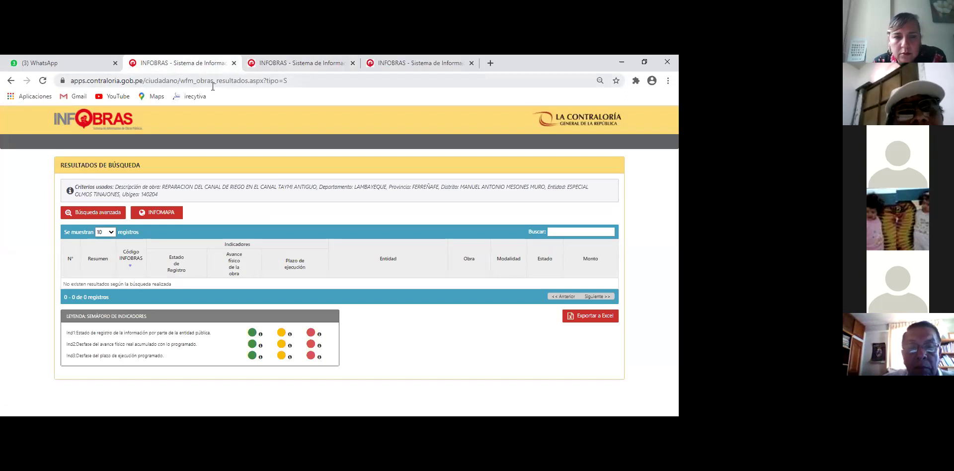
click(447, 72)
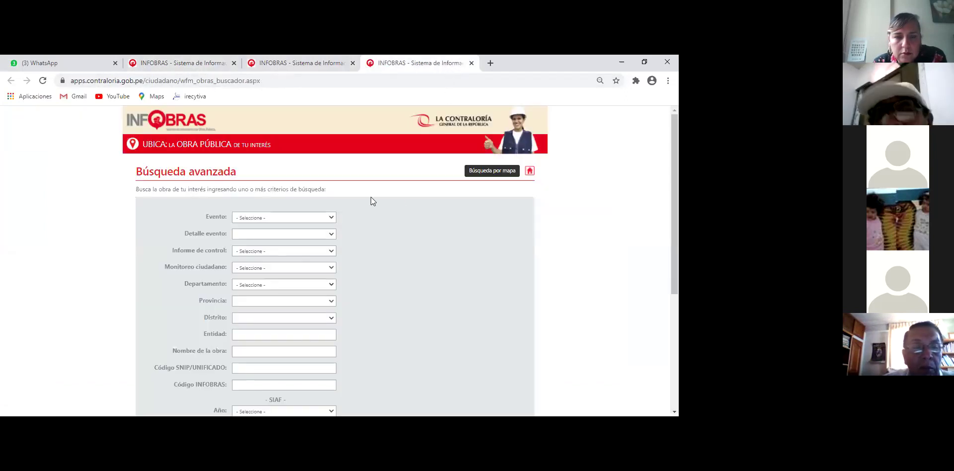
scroll(371, 197, down, 2)
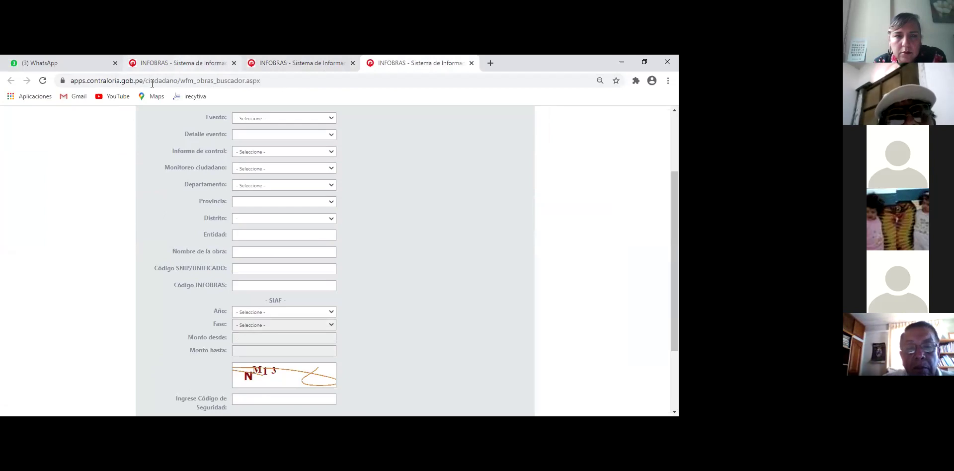
click(153, 63)
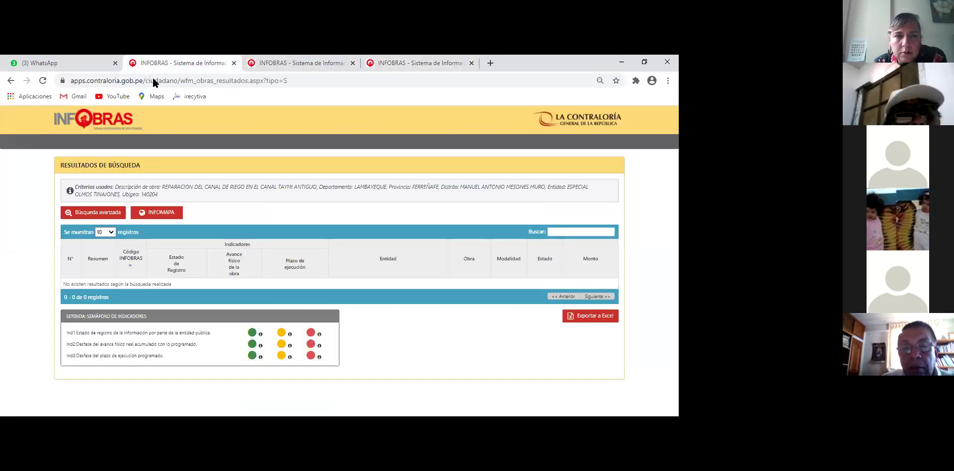
click(154, 81)
Go to the infobras.gob.pe site and dismiss the NUEVOS PLAZOS announcement
text(i)
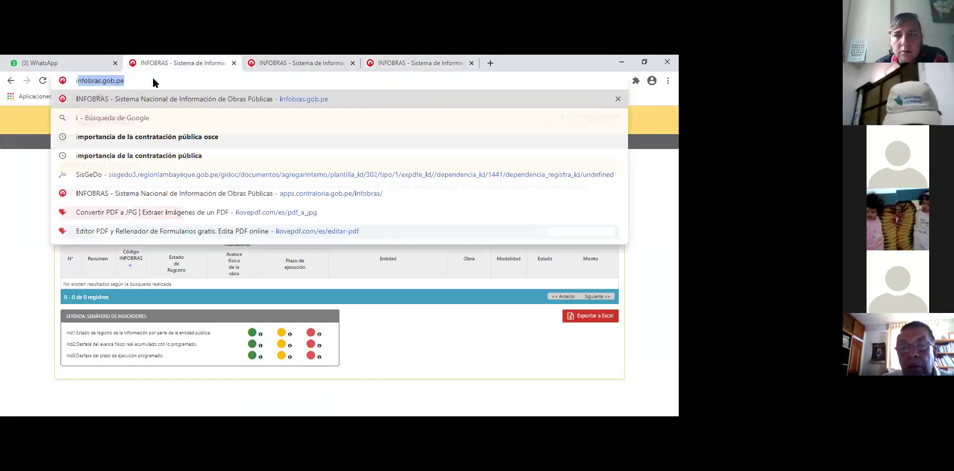
text(nfob)
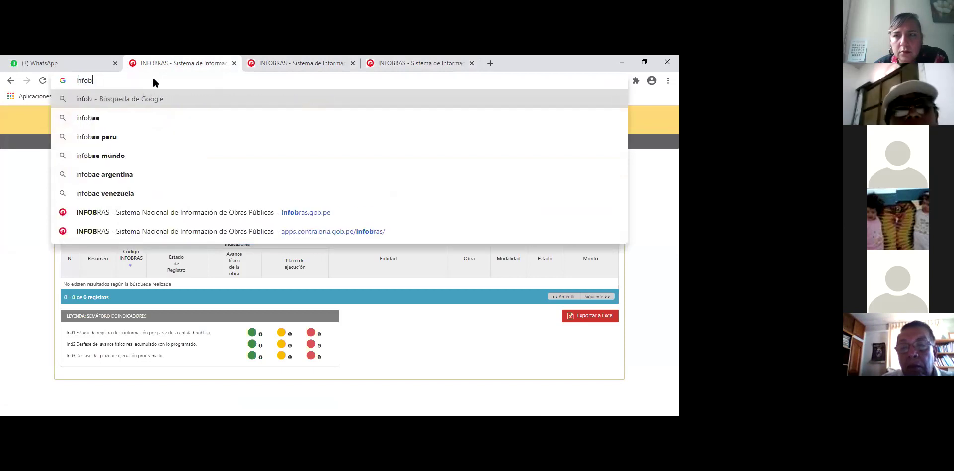
key(BackSpace)
key(BackSpace)
key(BackSpace)
key(BackSpace)
key(BackSpace)
text(i)
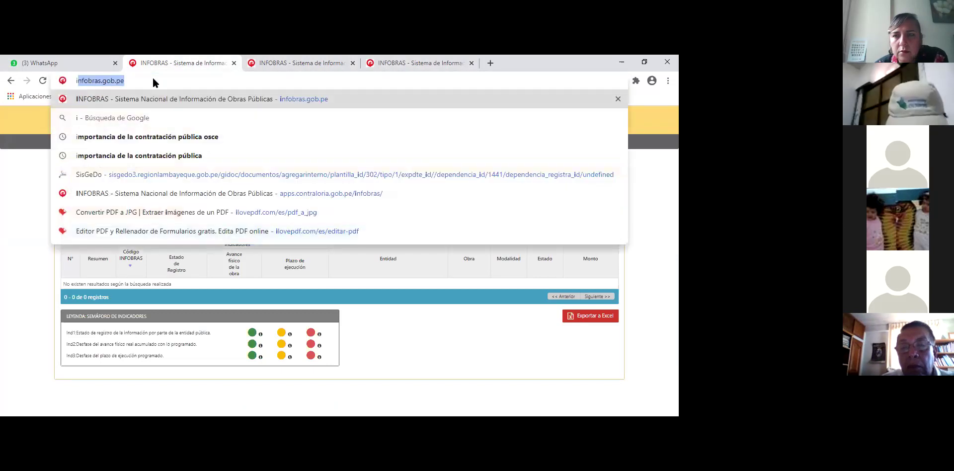
text(nfobras)
key(Return)
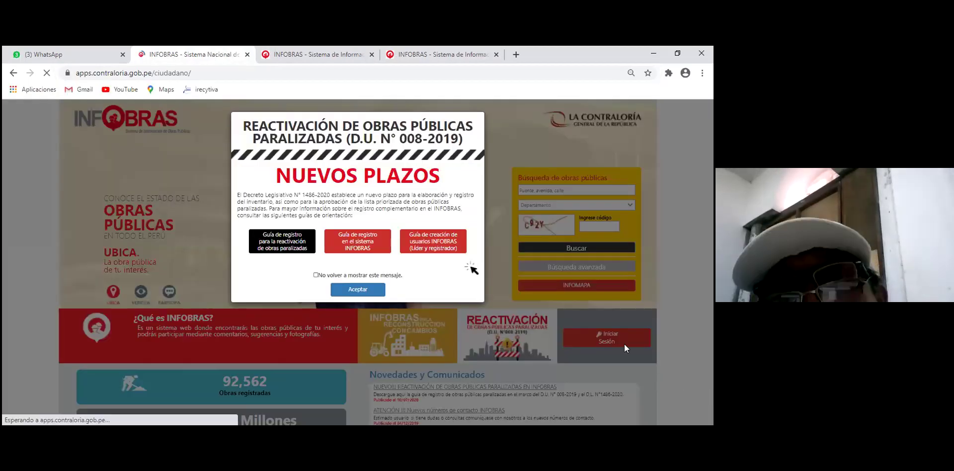
click(624, 344)
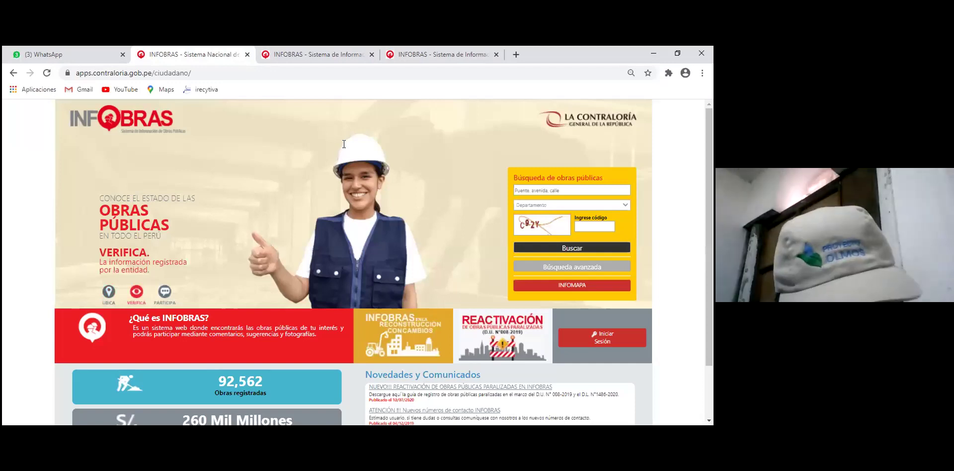
Log in with the account's user name, pasted password and the security code
text(e178596)
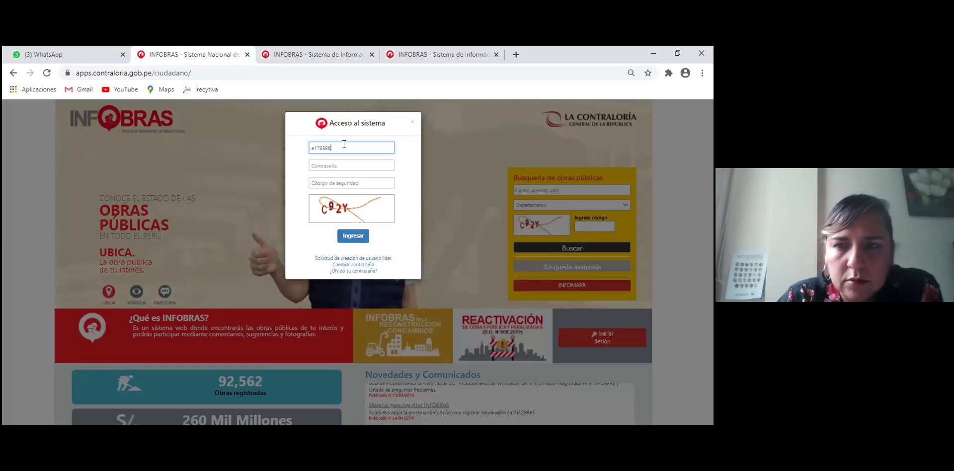
key(BackSpace)
key(BackSpace)
key(BackSpace)
key(BackSpace)
key(BackSpace)
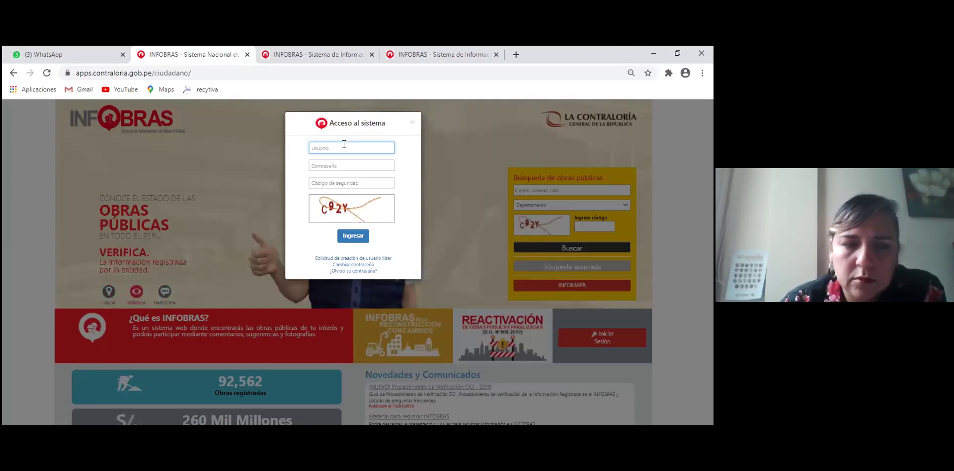
text(17596)
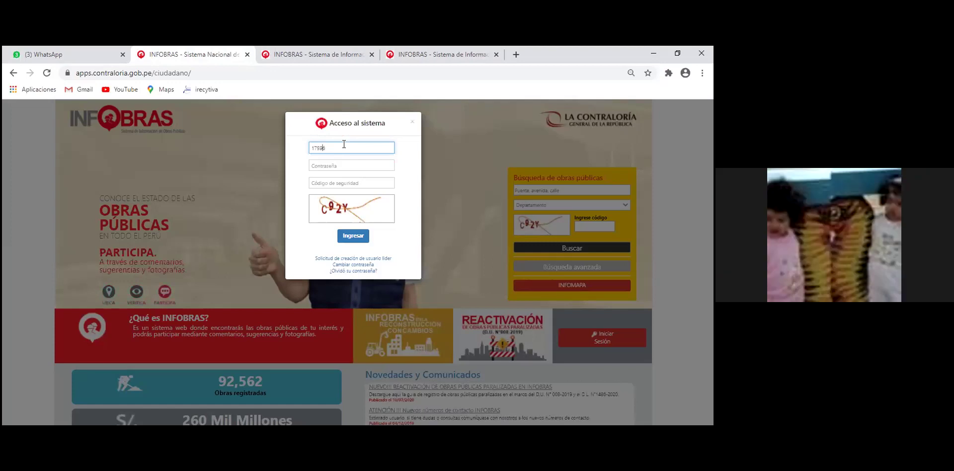
text(E)
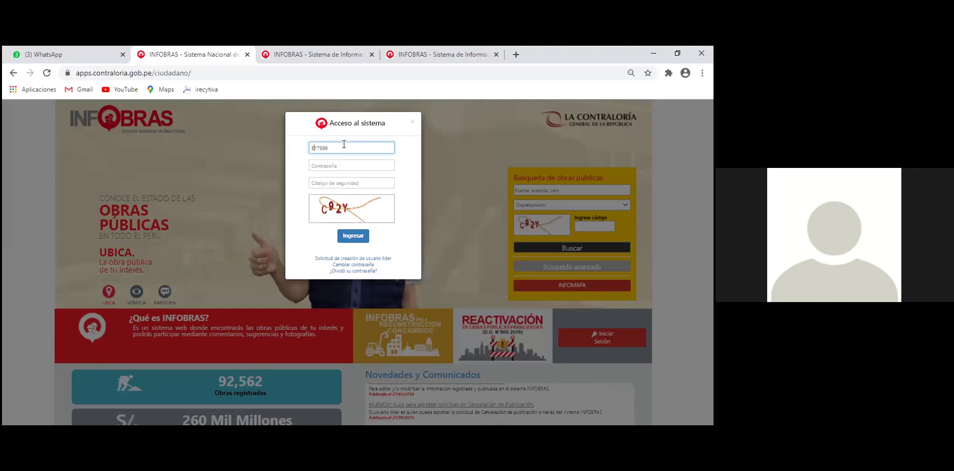
click(344, 160)
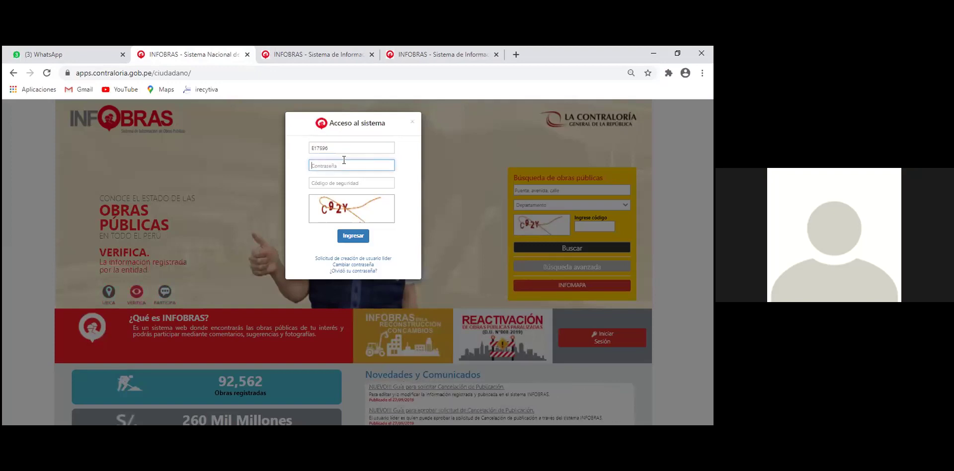
key(ctrl+v)
key(Tab)
text(C9)
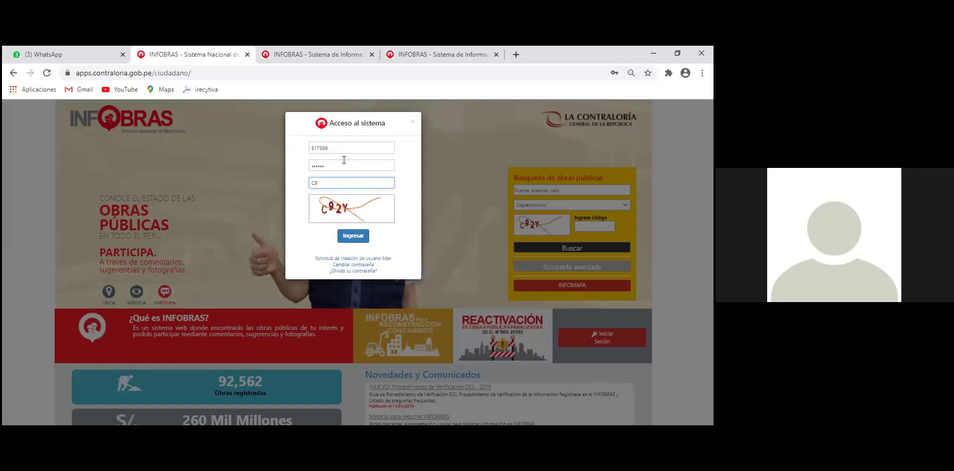
text(2Y)
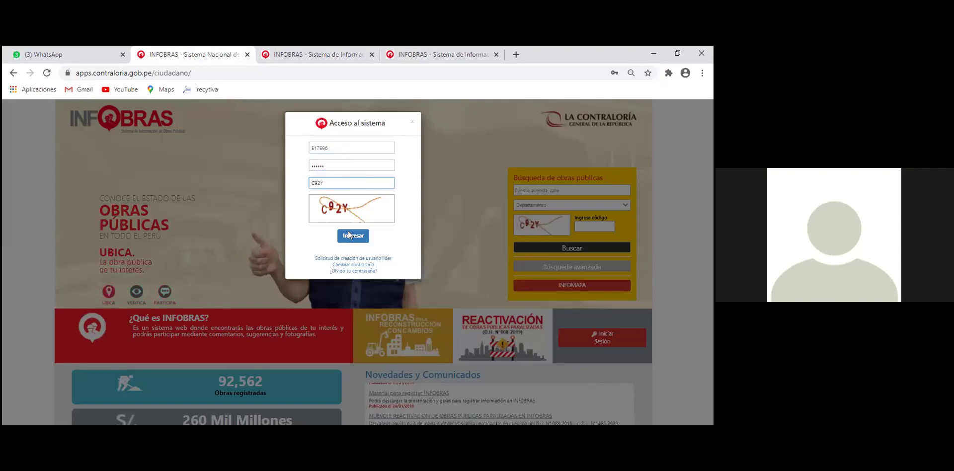
click(350, 235)
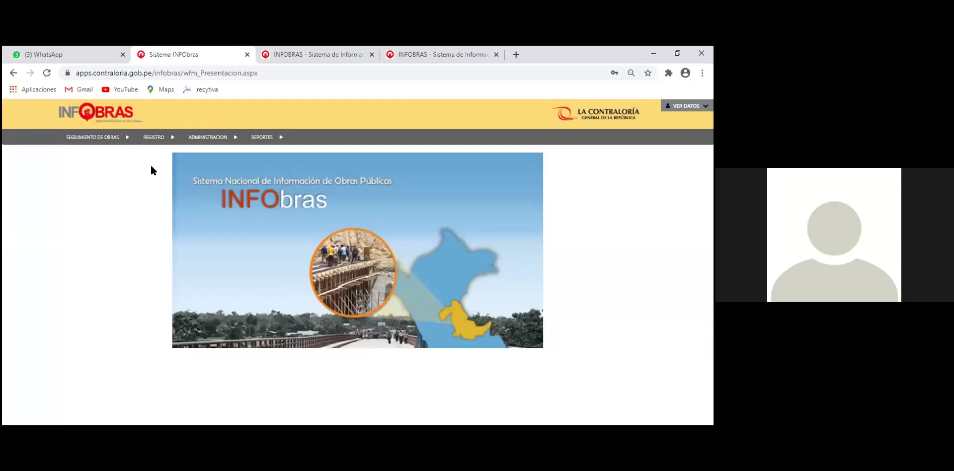
Open Registro > Listado de obras and go to its second page
mouse_move(154, 138)
click(162, 159)
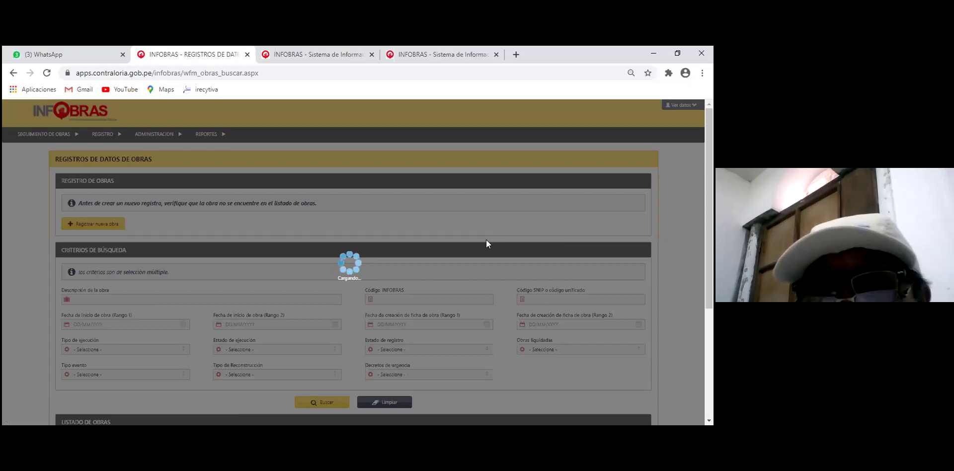
scroll(485, 243, down, 1)
scroll(486, 243, down, 3)
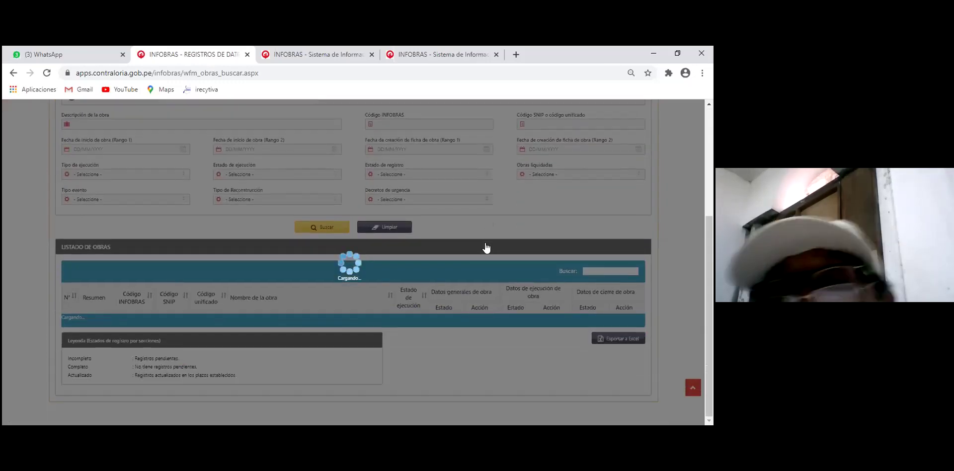
scroll(486, 247, down, 3)
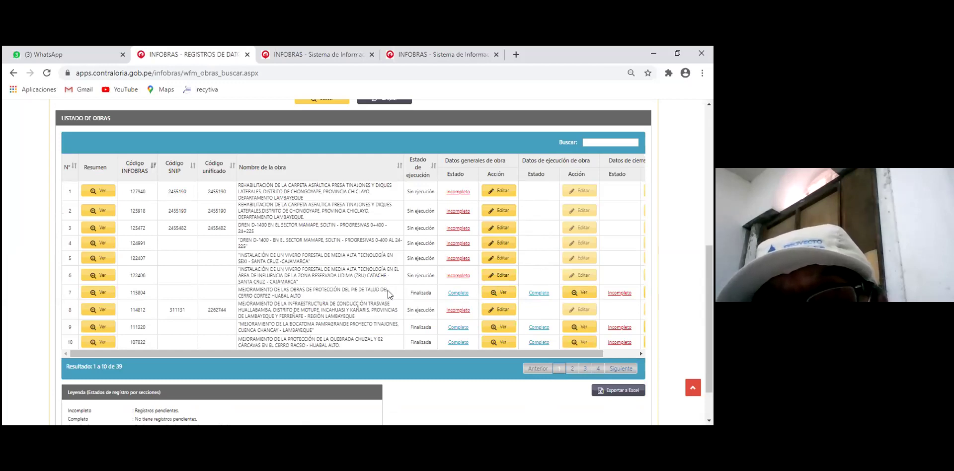
click(639, 353)
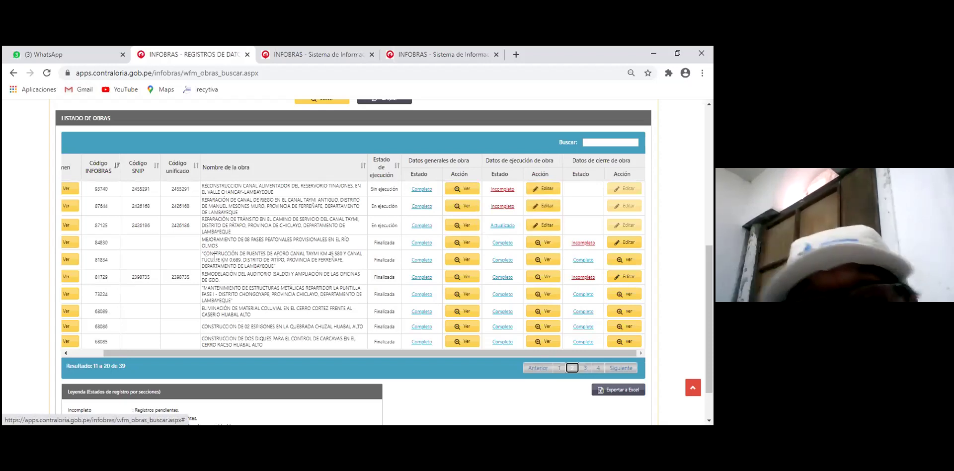
Copy work 81834's name 'CONSTRUCCION DE PUENTES DE AFORO CANAL TAYMI…' into Nombre de la obra on the search tab
drag(202, 254, 275, 262)
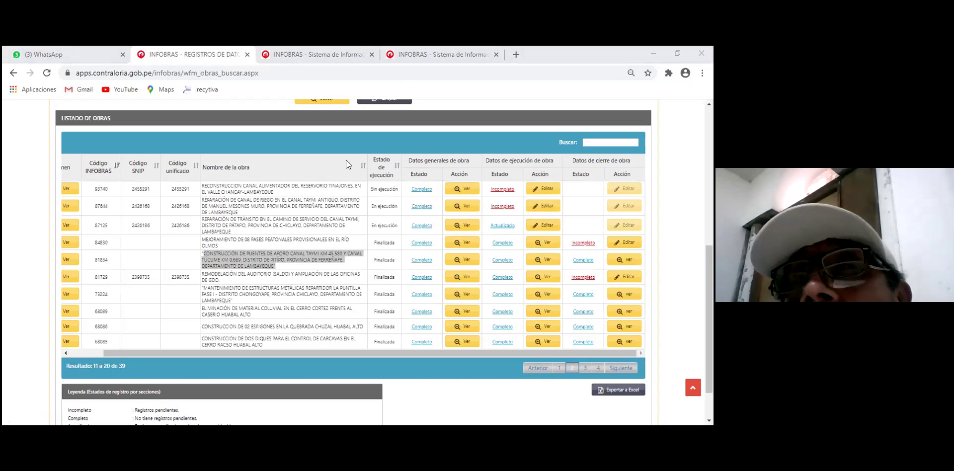
key(ctrl+4)
click(258, 253)
key(ctrl+v)
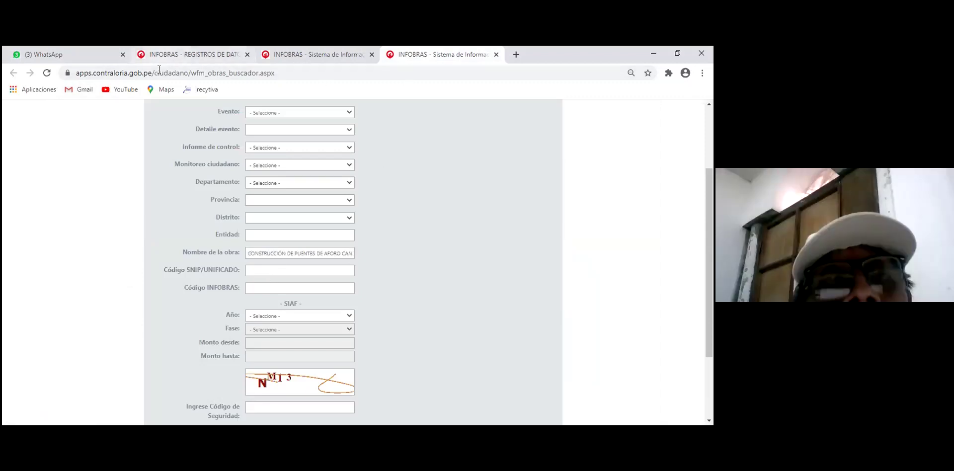
Copy code 81834 from the works list into the Código INFOBRAS field
click(177, 258)
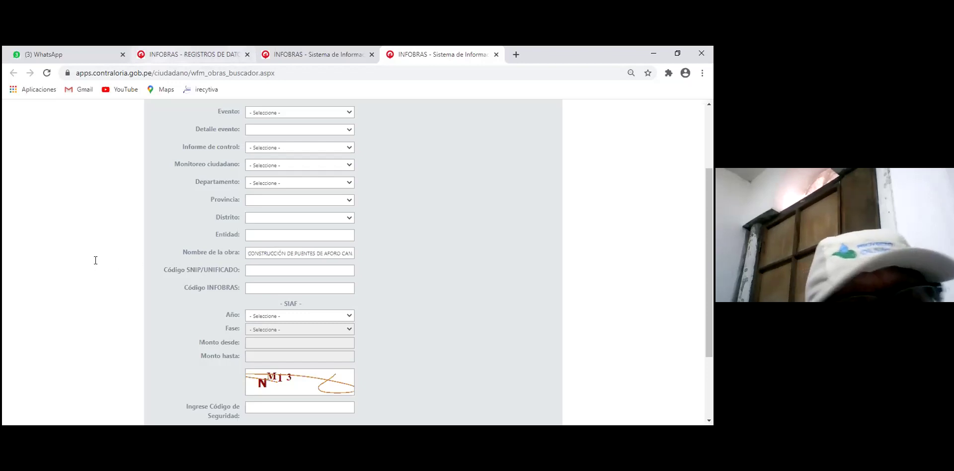
key(ctrl+2)
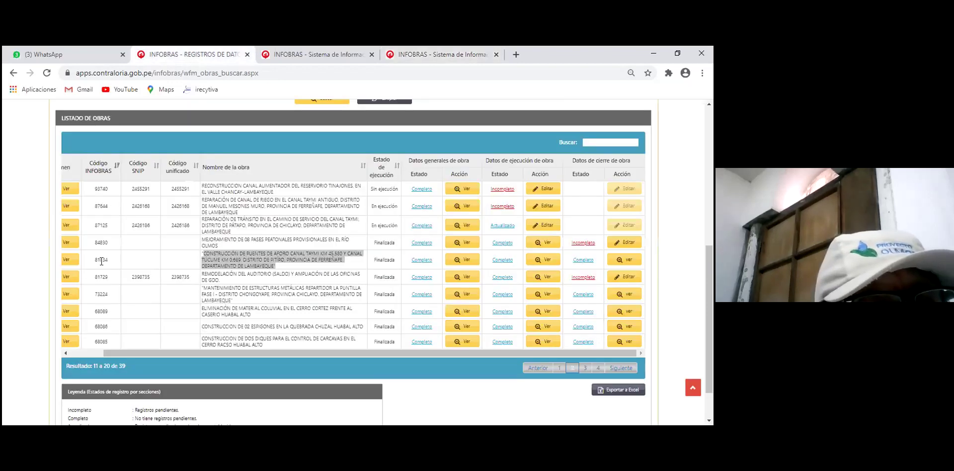
click(475, 94)
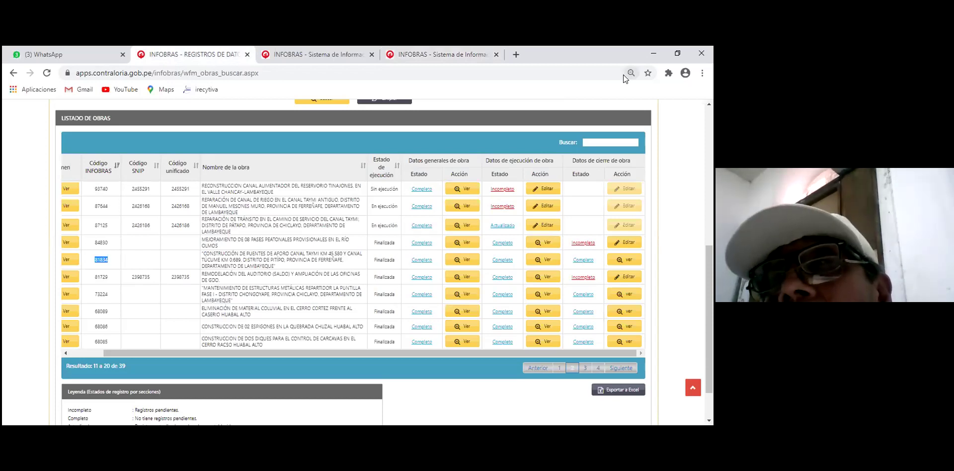
key(ctrl+4)
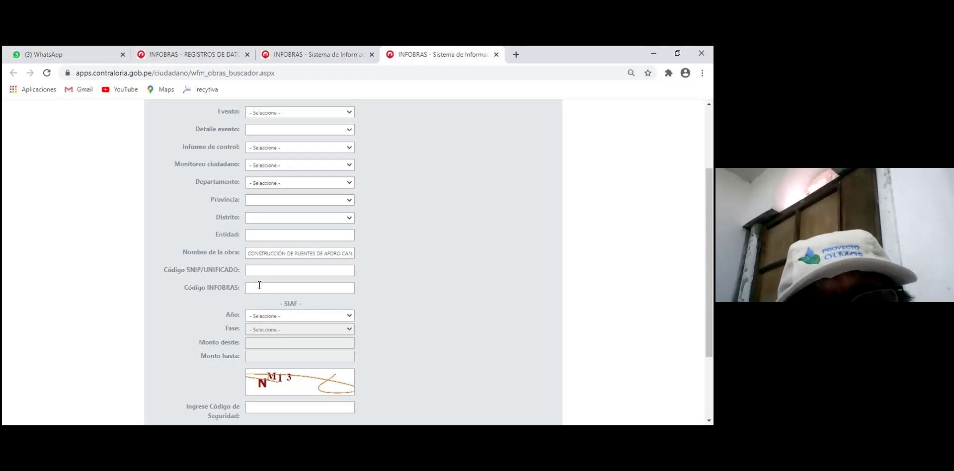
text(81834)
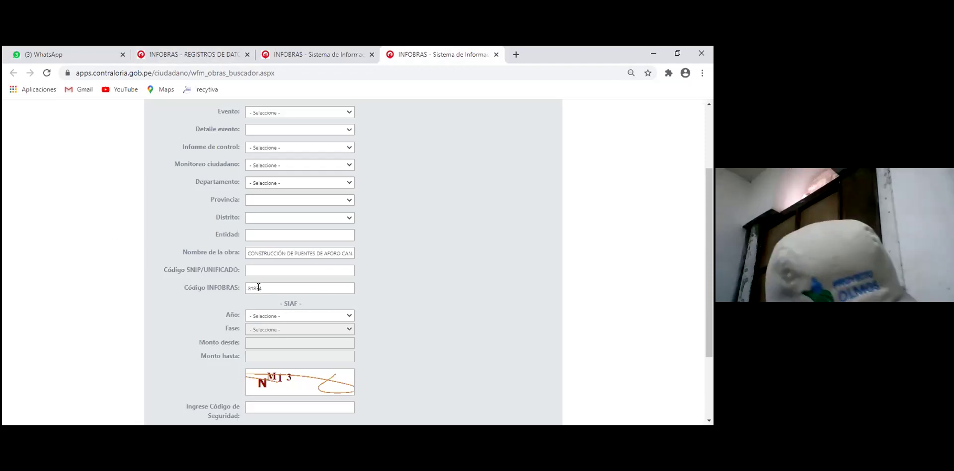
Fill in the security code and submit the search
click(274, 405)
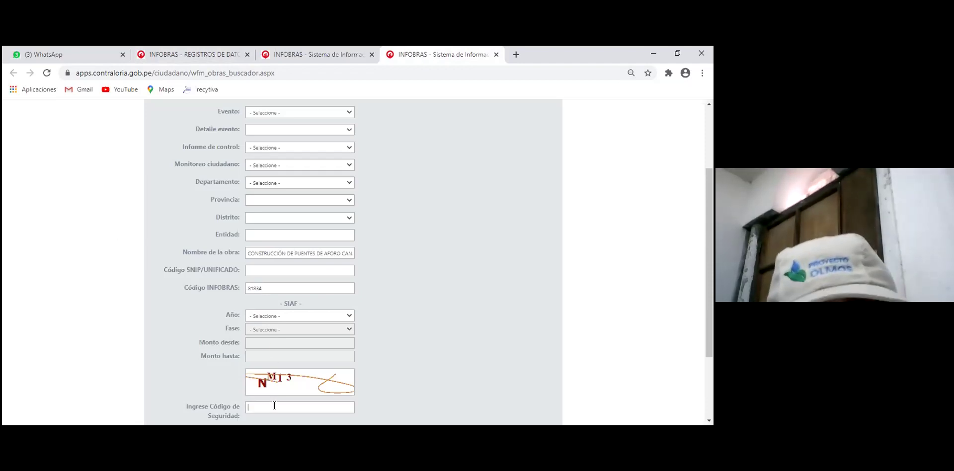
text(N)
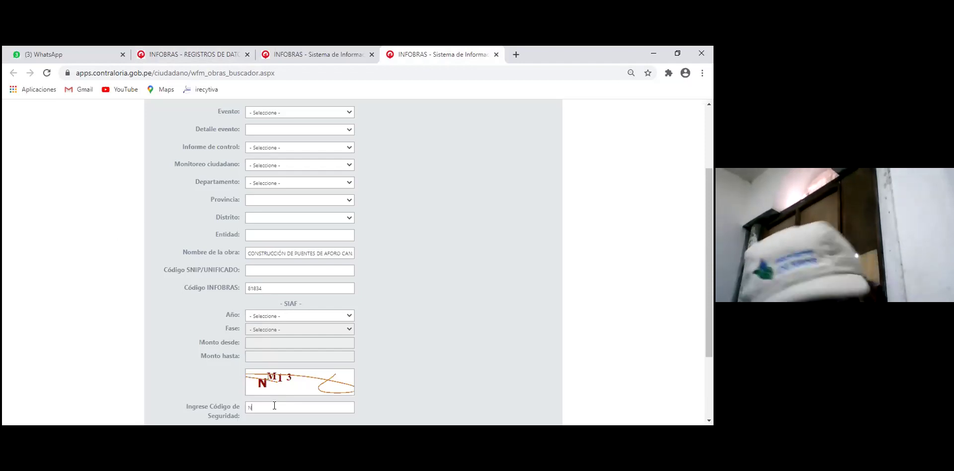
text(M)
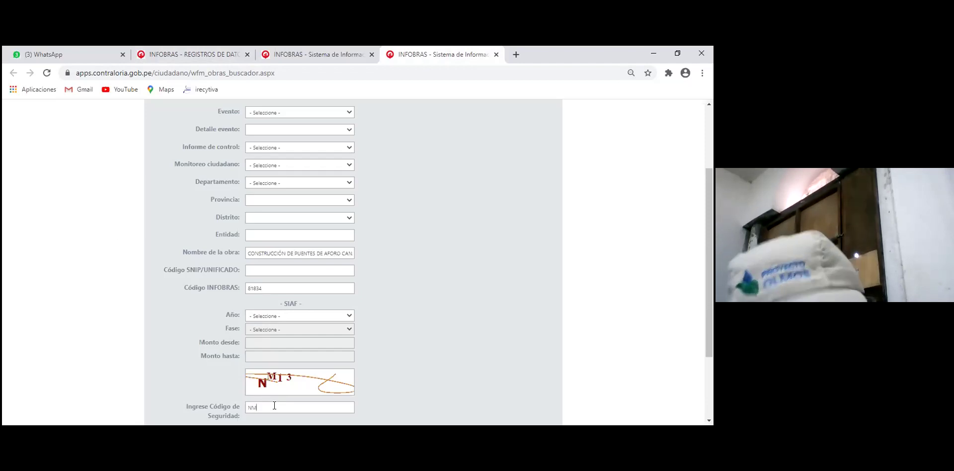
text(3)
scroll(333, 403, down, 2)
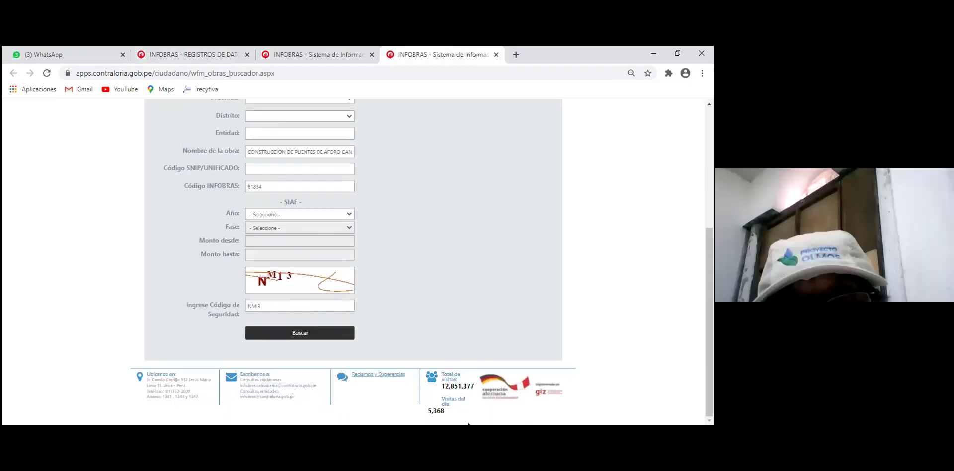
click(292, 329)
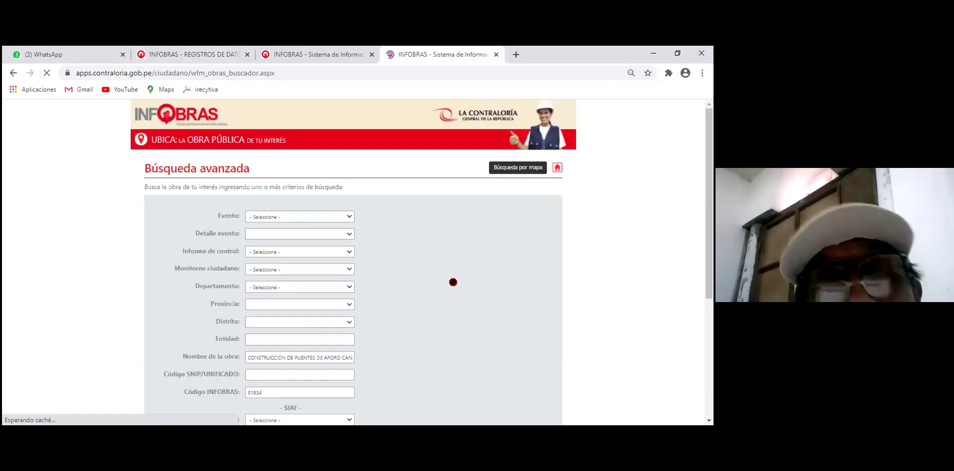
Enter the new security code, rerun the public search, and dismiss the AVISO IMPORTANTE notice
scroll(452, 283, down, 2)
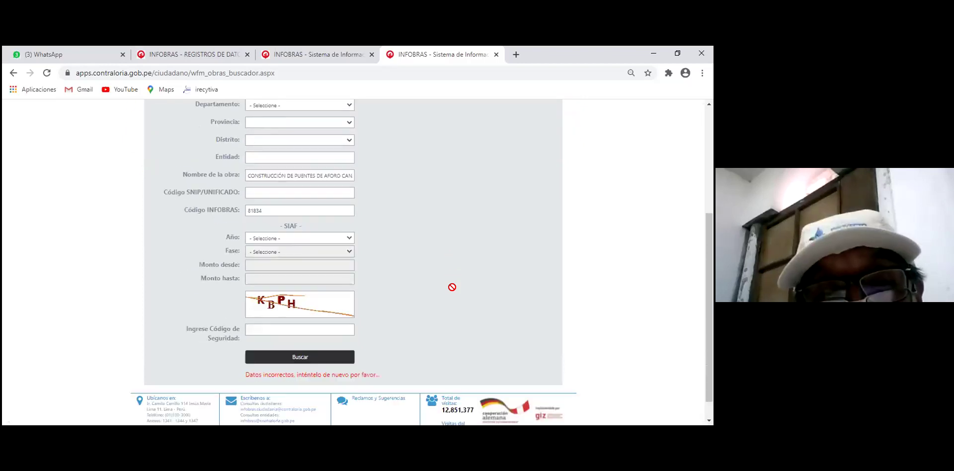
scroll(452, 287, down, 1)
scroll(452, 288, up, 3)
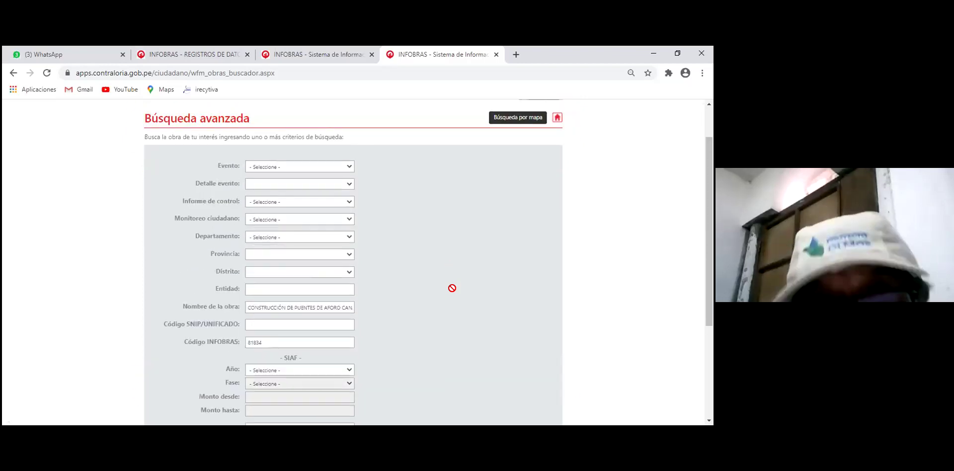
scroll(452, 287, down, 3)
scroll(450, 287, up, 1)
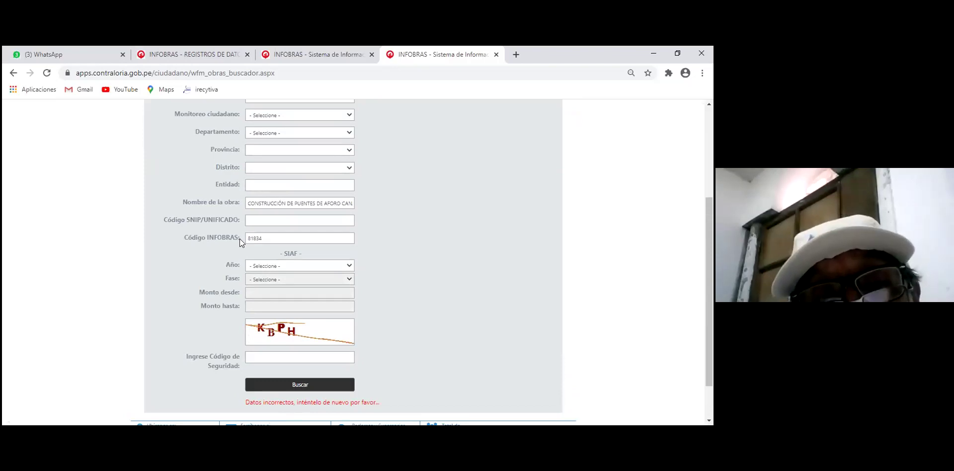
click(280, 357)
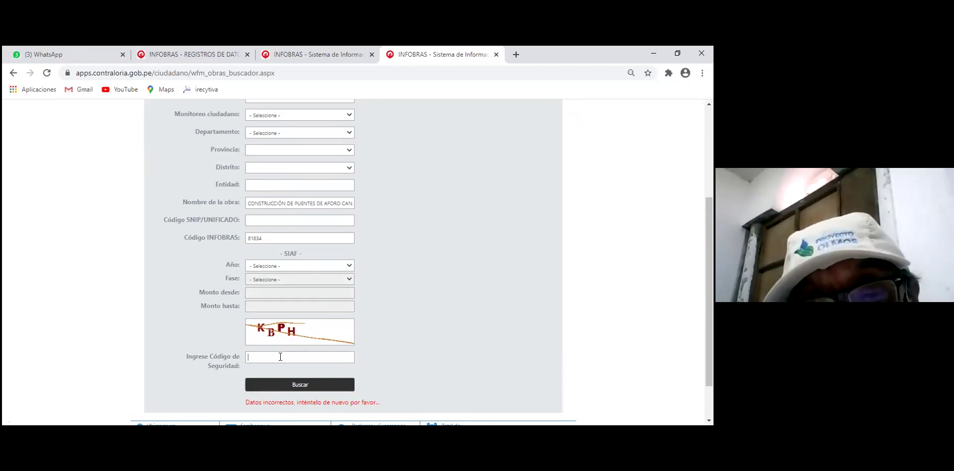
text(KBPH)
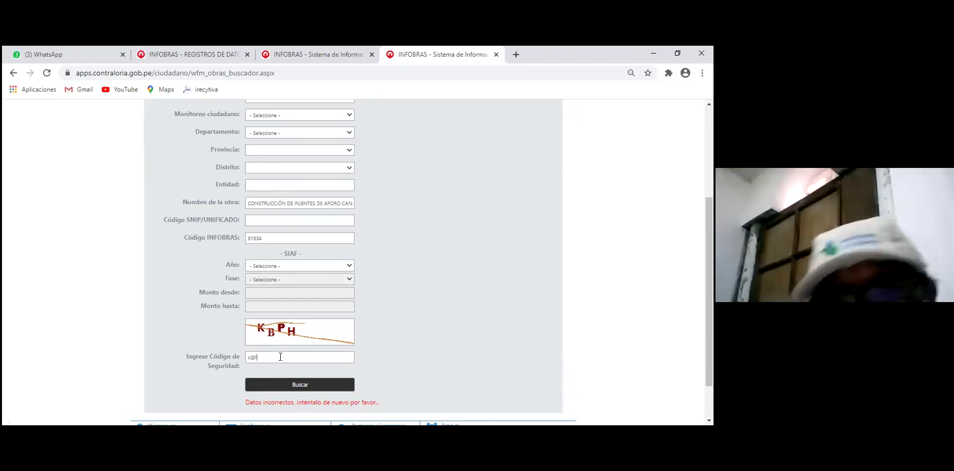
click(299, 385)
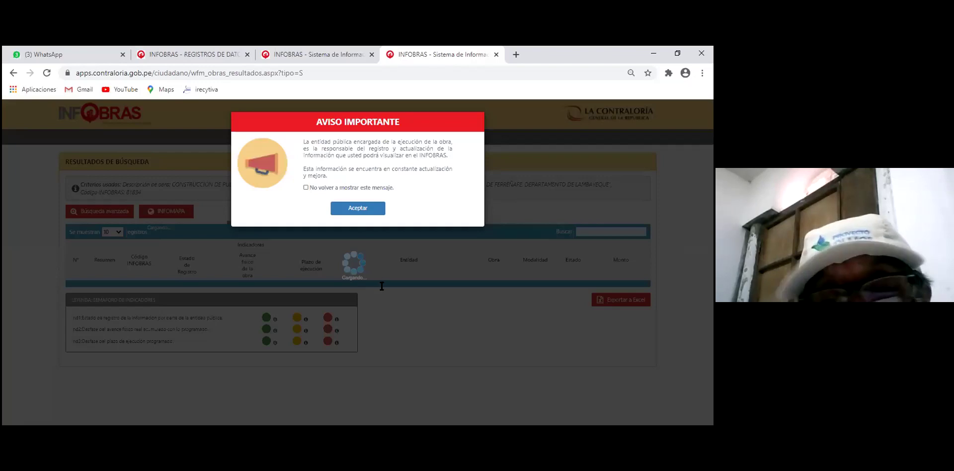
click(382, 286)
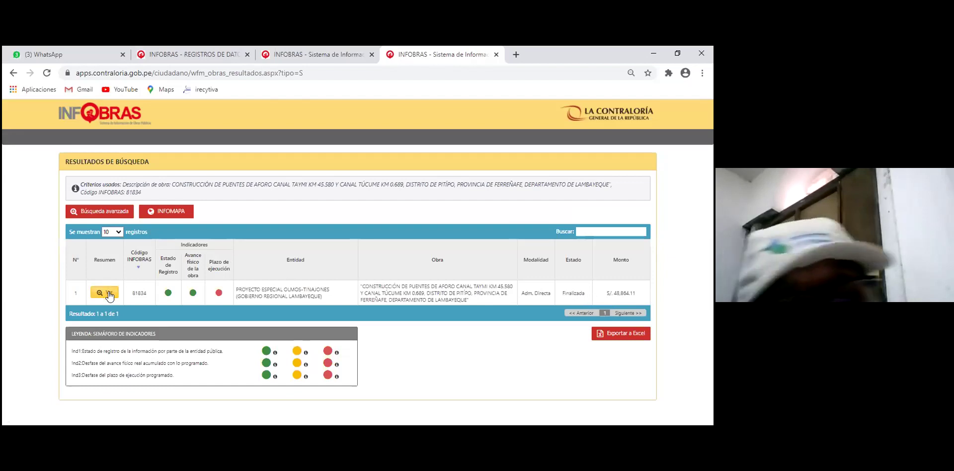
Sort the results by work name and open work 81834's summary sheet, dismissing the notices
click(396, 268)
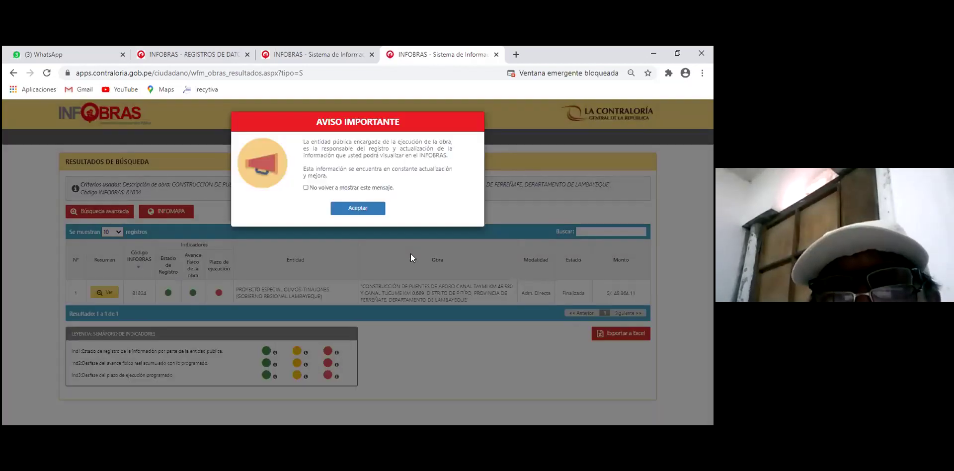
click(410, 254)
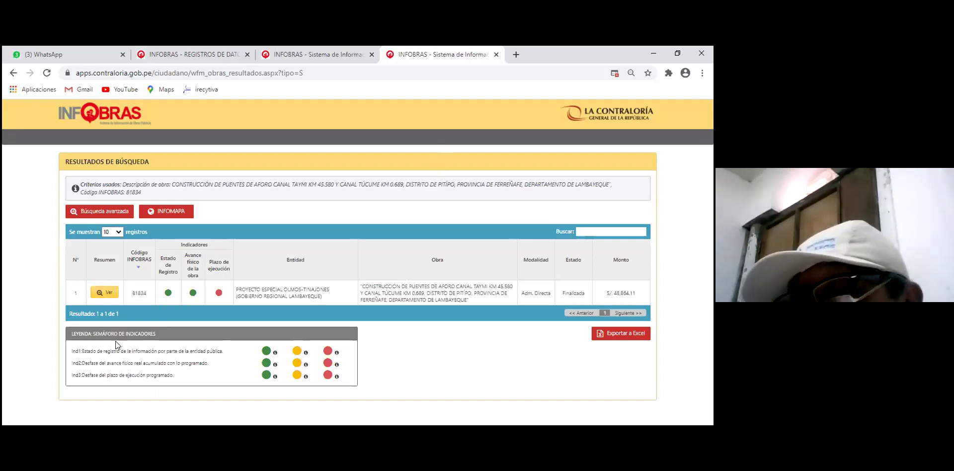
click(106, 293)
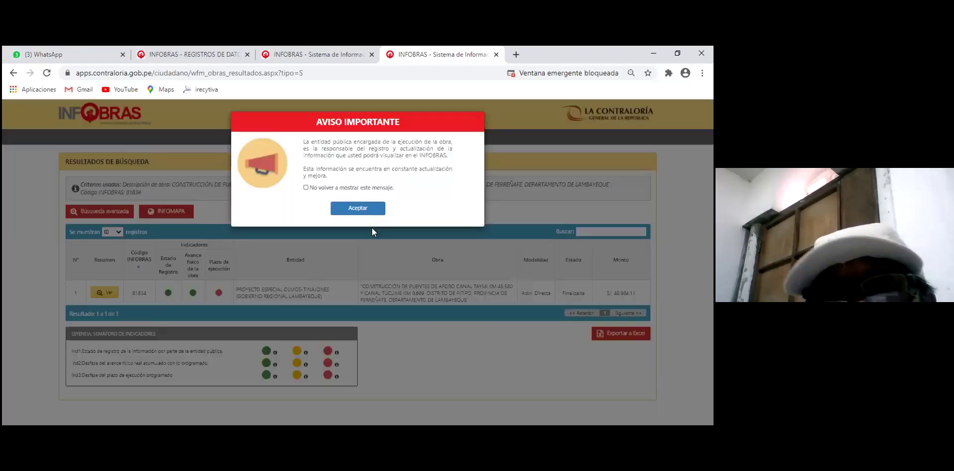
click(433, 311)
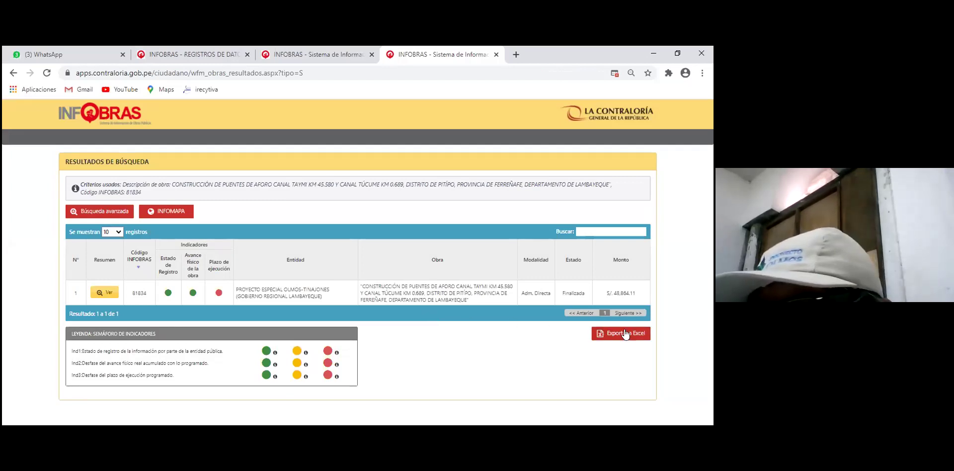
Reopen work 81834's summary, check its red Plazo de ejecución indicator, and return to Listado de Obras
click(111, 293)
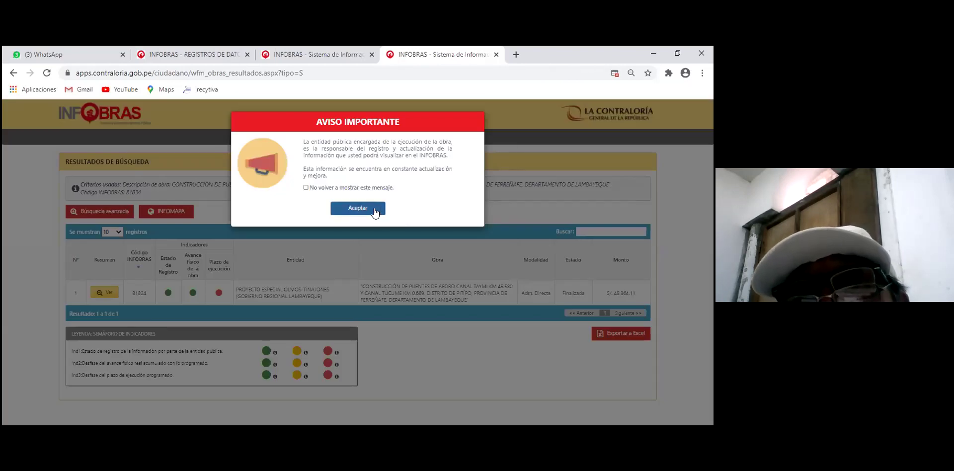
click(375, 210)
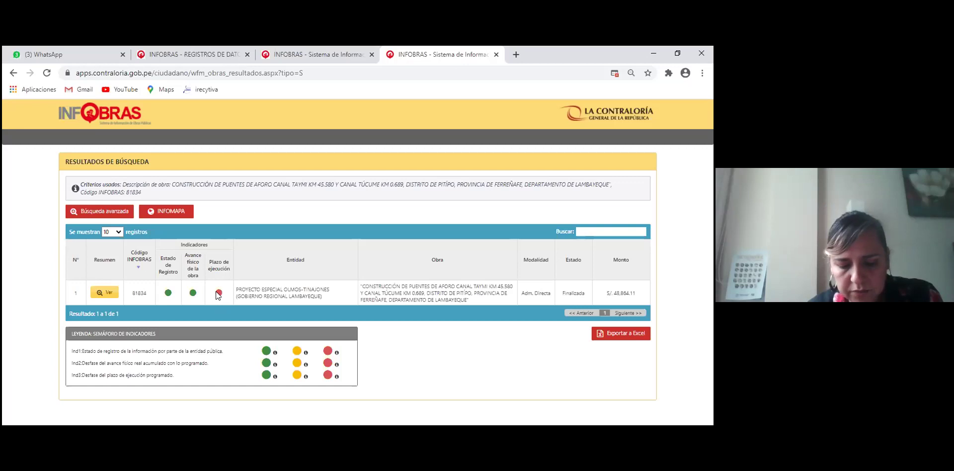
mouse_move(220, 294)
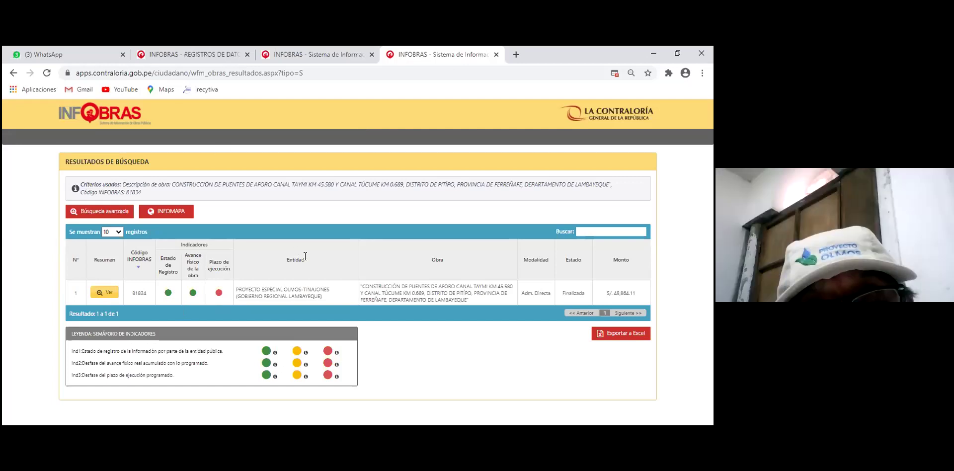
click(191, 54)
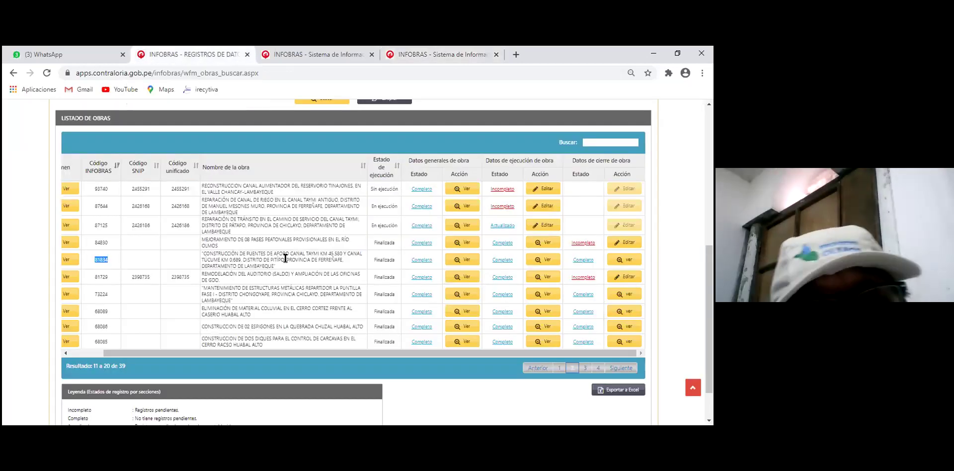
Review the Recepción and Liquidación sections of work 81834's Datos de cierre, then return to the search results
click(625, 259)
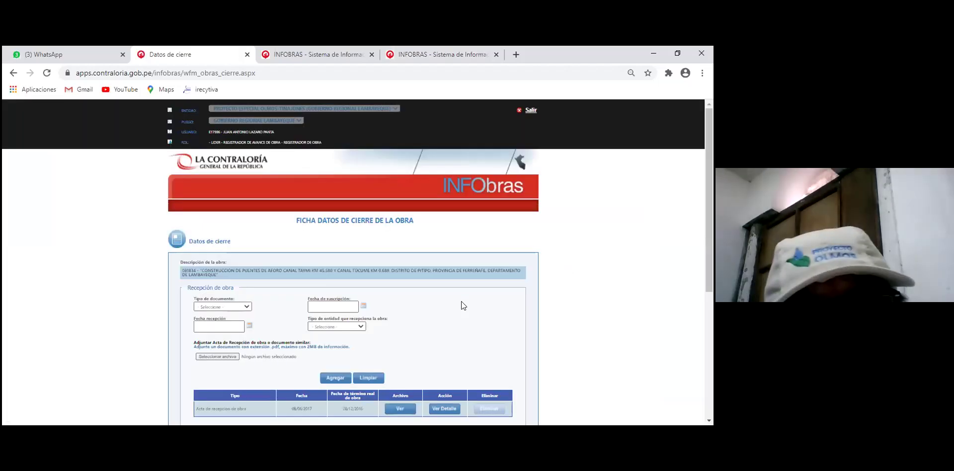
scroll(461, 302, down, 3)
scroll(461, 301, down, 2)
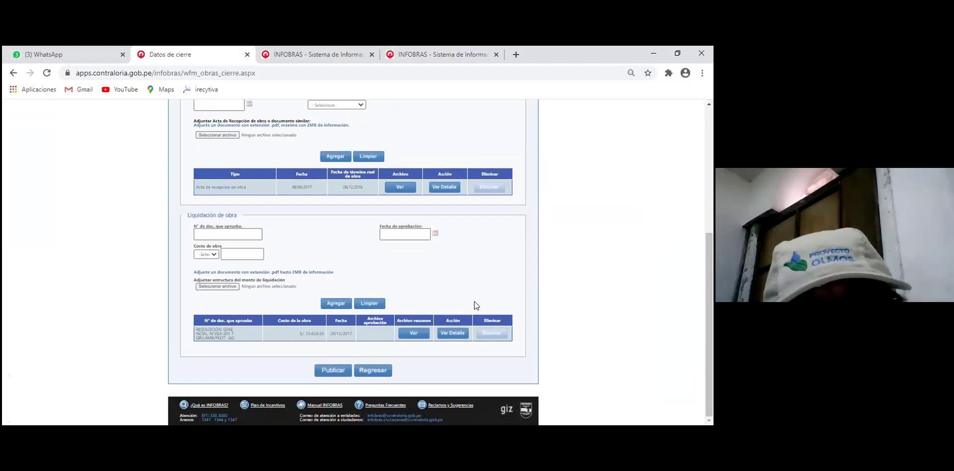
click(437, 54)
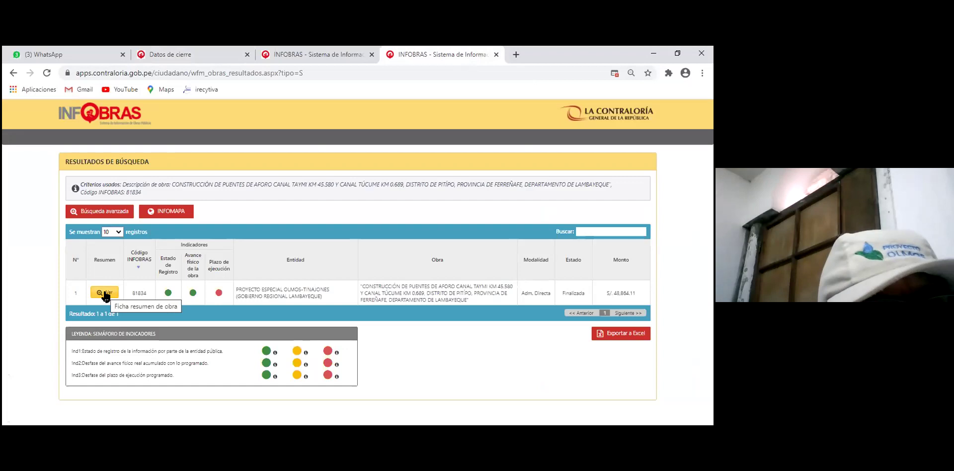
Reopen work 81834's summary sheet and dismiss the important notice
click(131, 421)
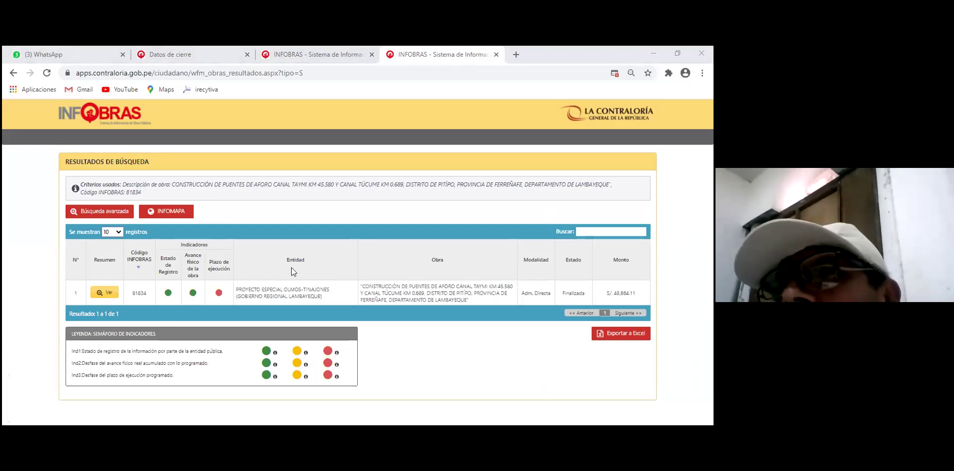
click(103, 293)
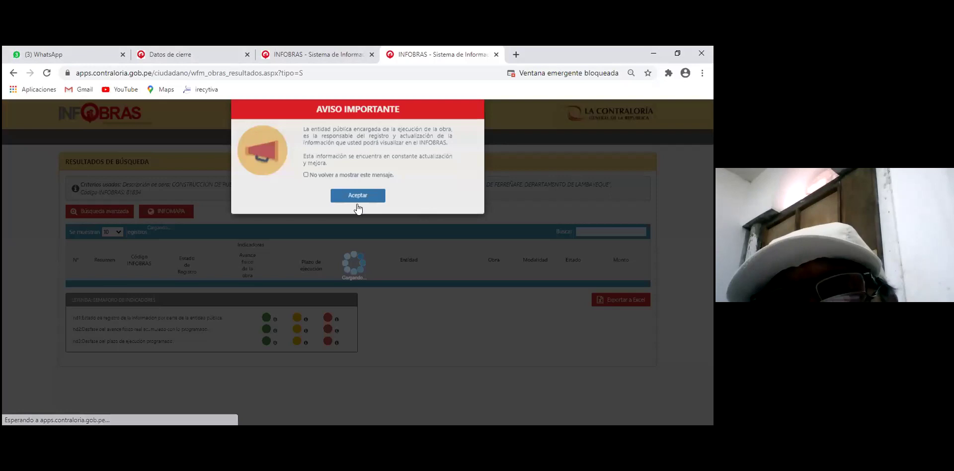
click(357, 203)
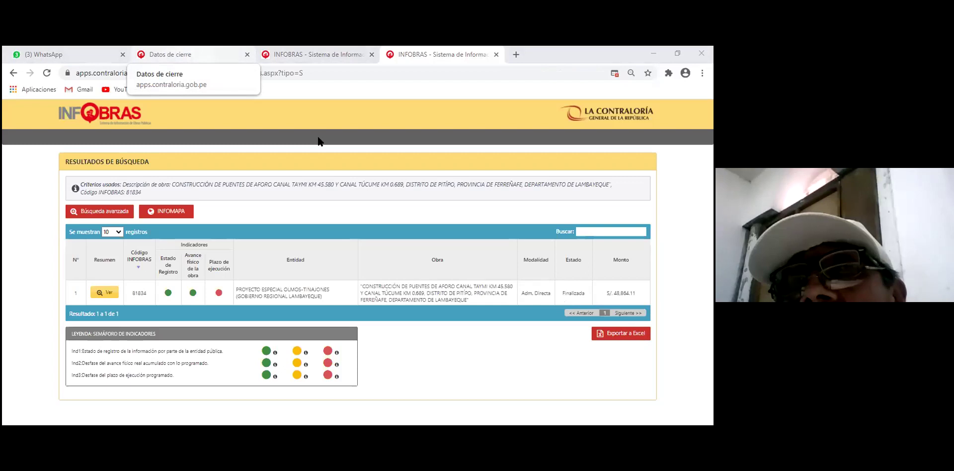
Move from the Datos de cierre tab to the QUEBRADA CHUZAL search tab showing 0 records
click(200, 62)
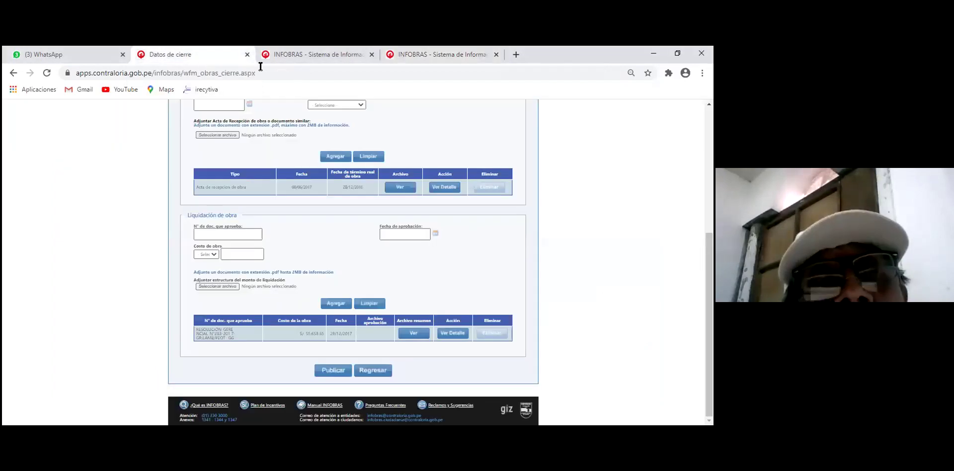
click(293, 64)
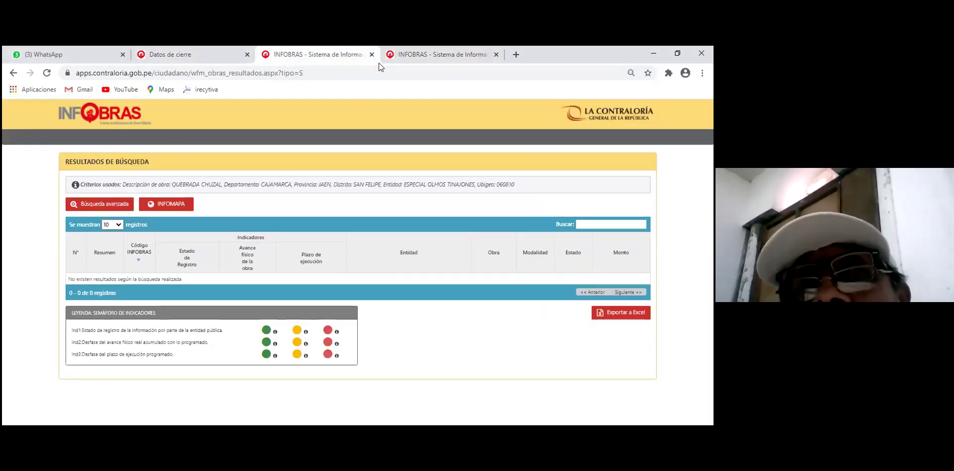
key(ctrl+shift+Tab)
Return to the INFOBRAS home page and sign in with the username, password and security code
click(14, 74)
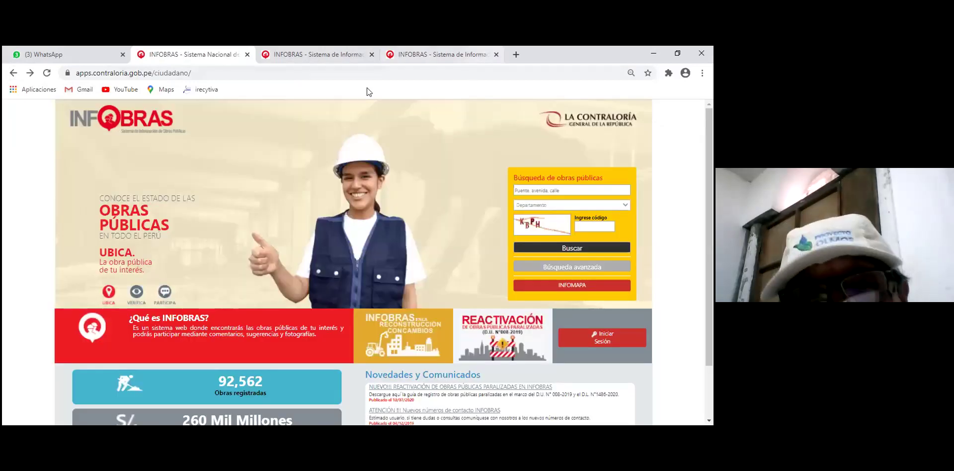
key(ctrl+4)
click(143, 50)
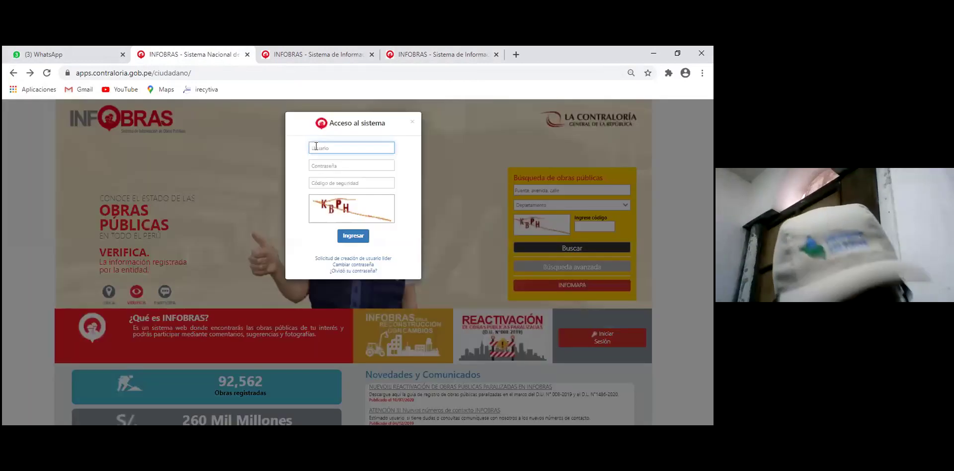
text(E)
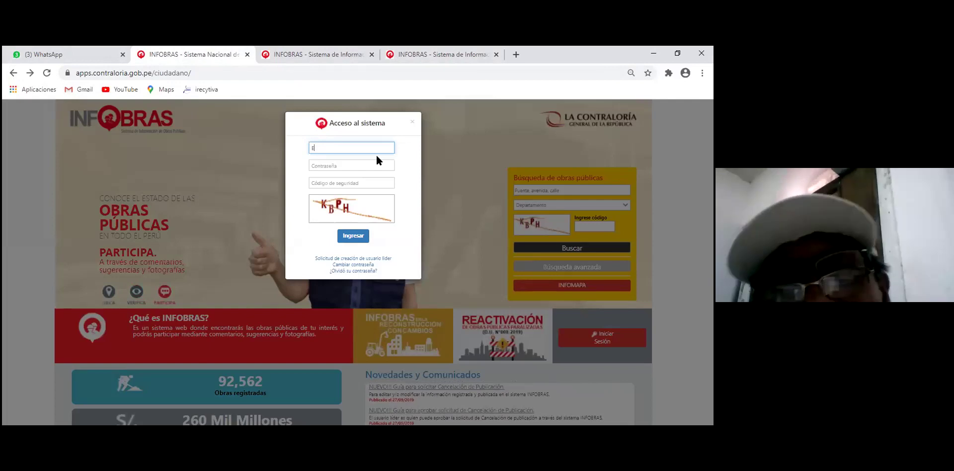
text(17596)
key(Tab)
text(******)
key(Tab)
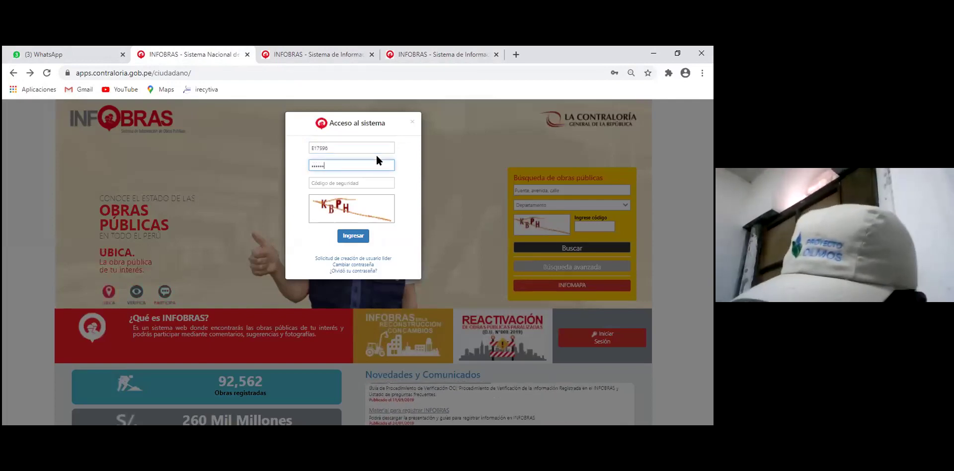
text(KB9)
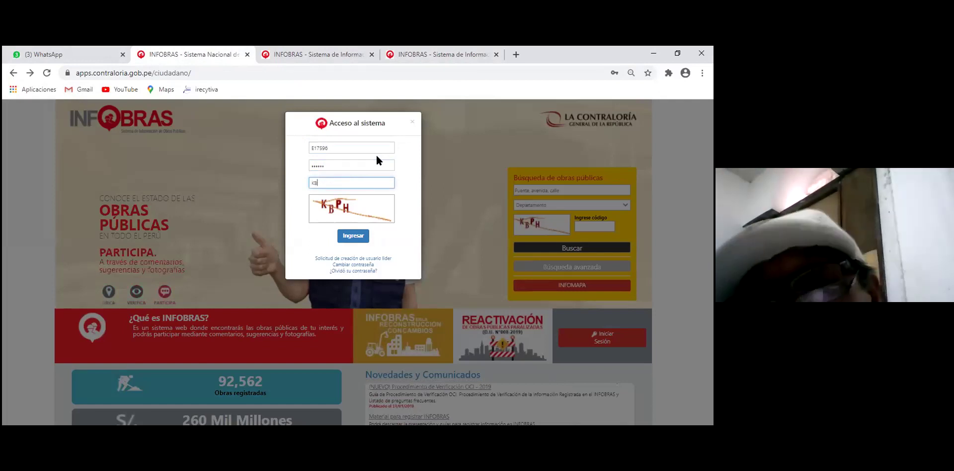
text(H)
click(353, 236)
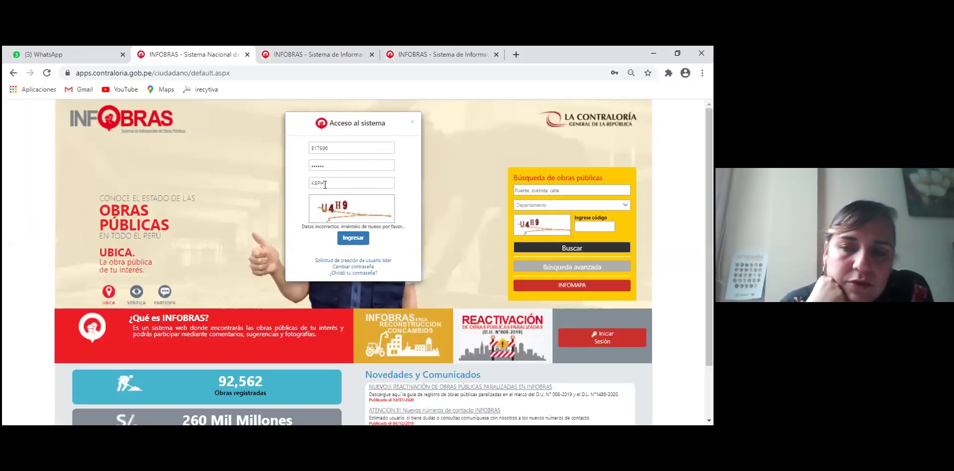
Replace the rejected security code with a fresh one and submit the login again
drag(337, 179, 297, 183)
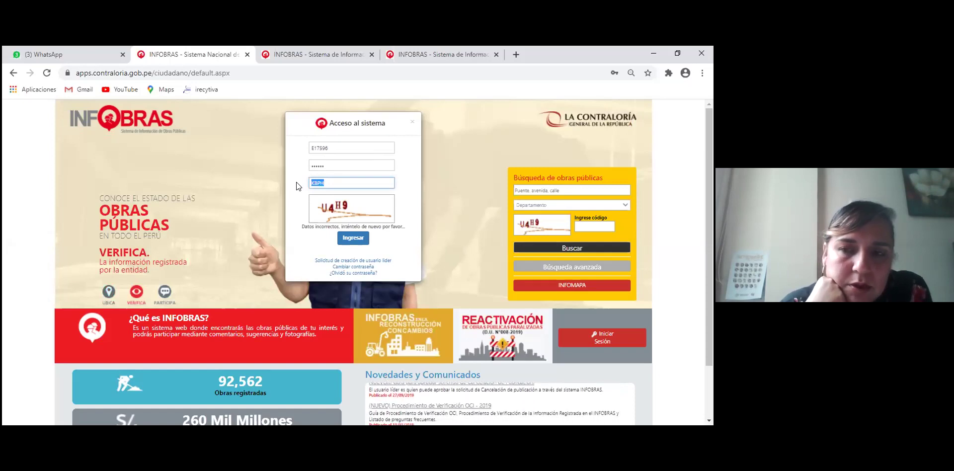
text(U4)
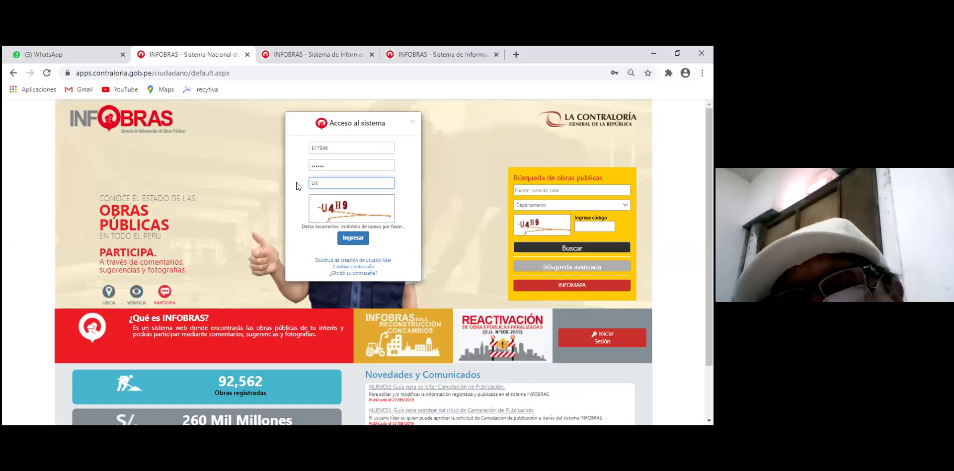
text(H)
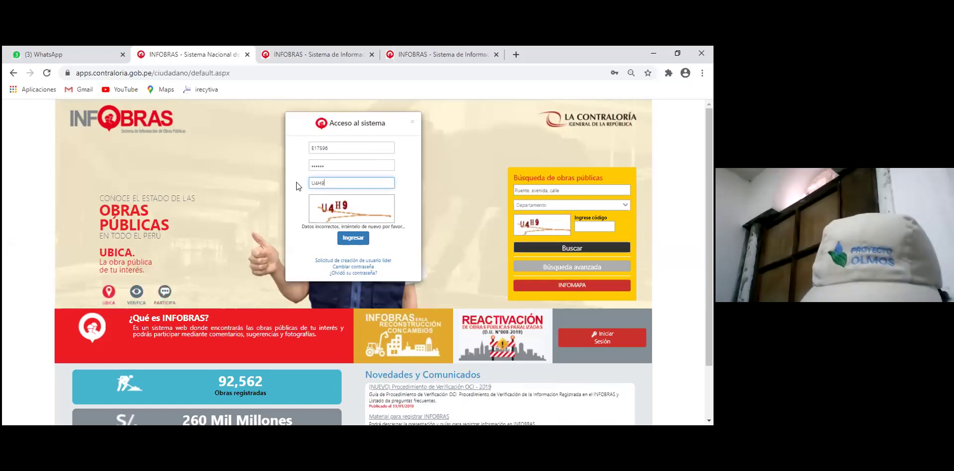
text(9)
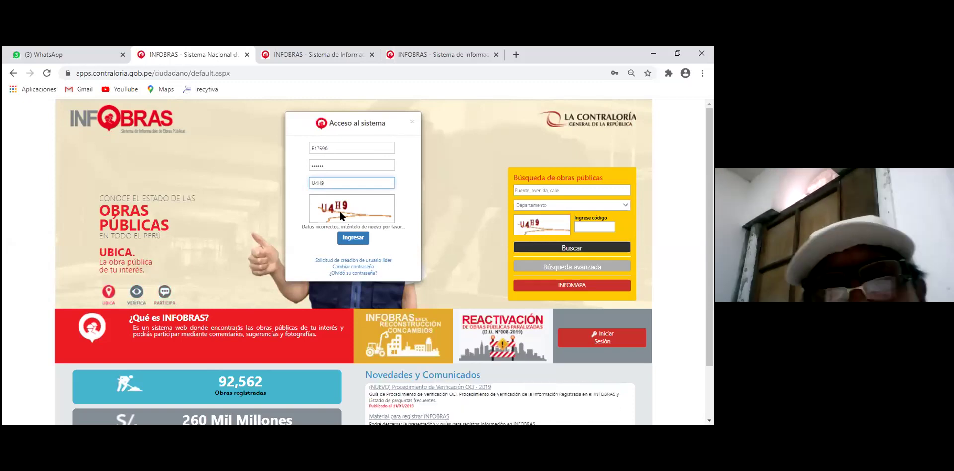
click(347, 238)
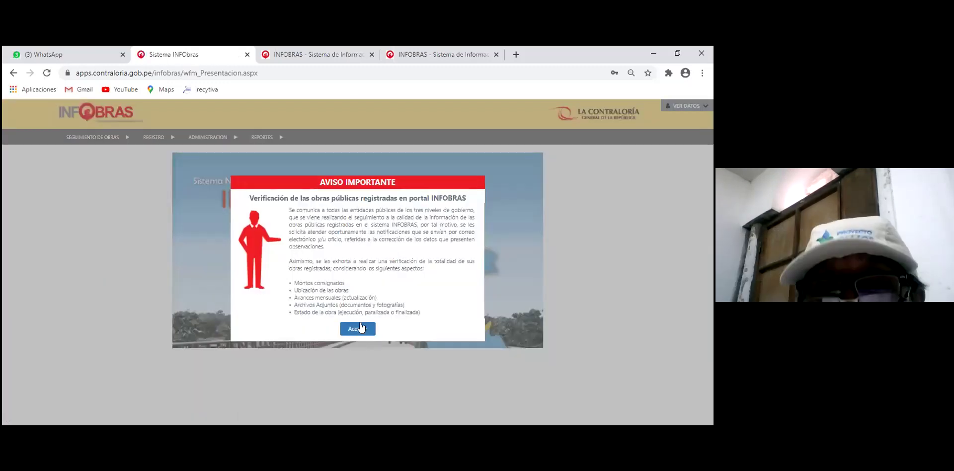
Dismiss the notice, open REGISTRO > registro de datos, and scroll to the Listado de Obras table
click(358, 328)
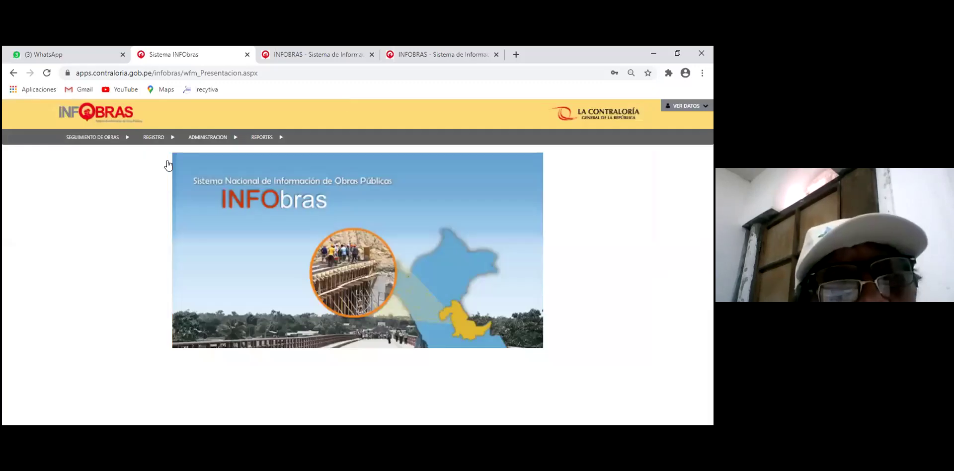
click(228, 172)
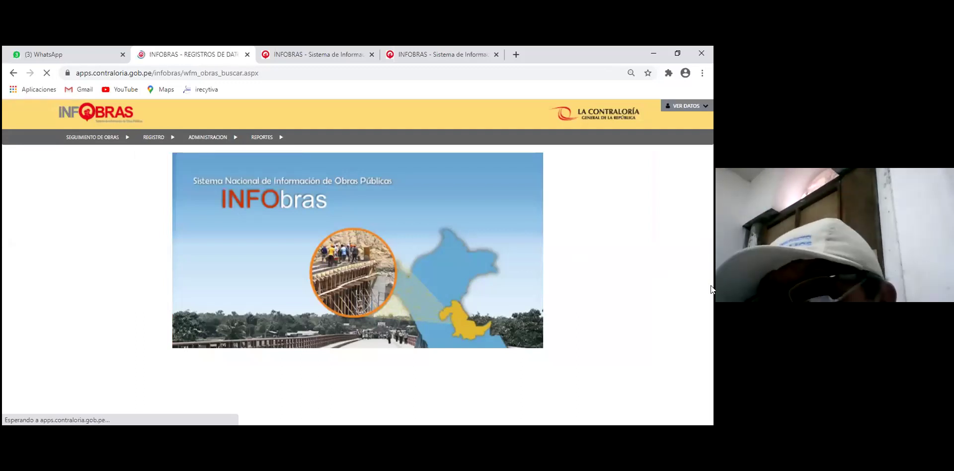
scroll(711, 284, down, 3)
scroll(711, 283, down, 1)
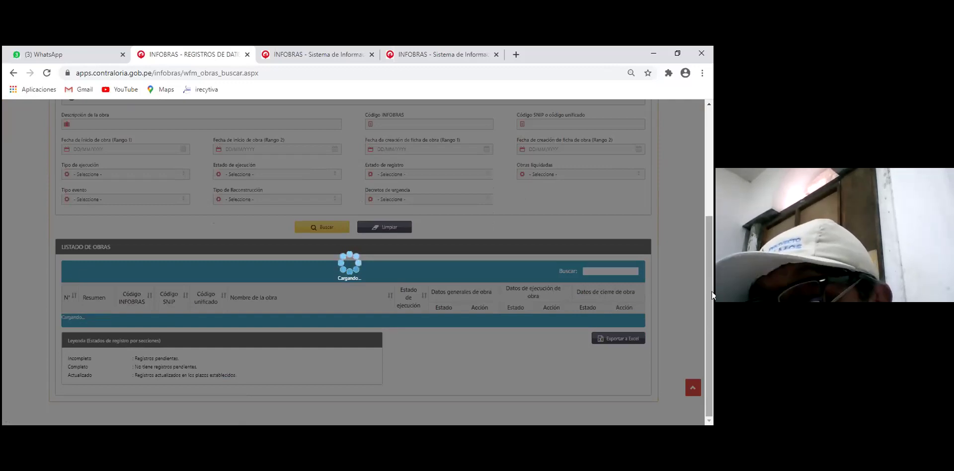
scroll(711, 353, down, 3)
scroll(699, 352, down, 1)
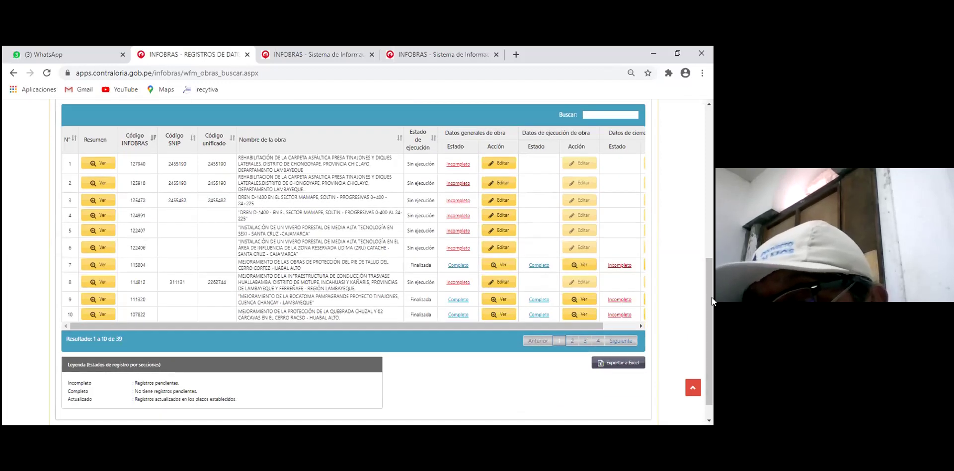
Page through the works list up to page 4, back to results 21–30, and open OBRAS DE TRASVASE OLMOS execution data
click(572, 340)
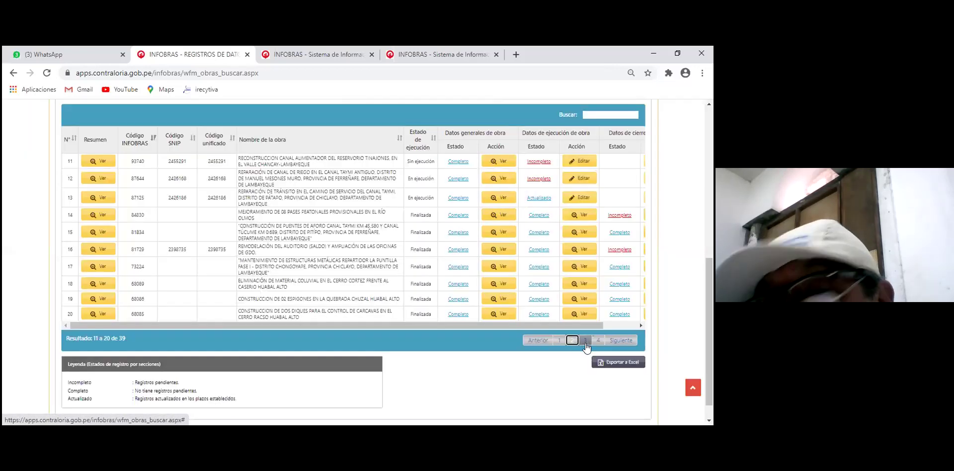
click(586, 342)
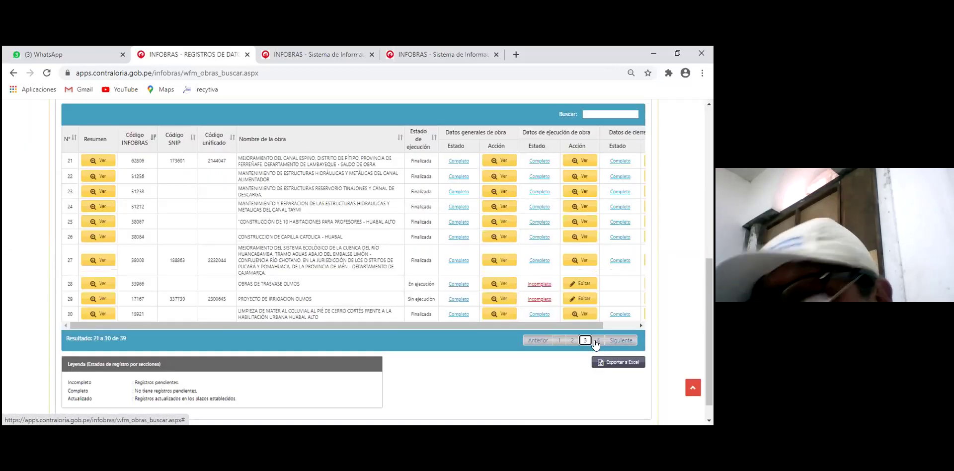
click(598, 341)
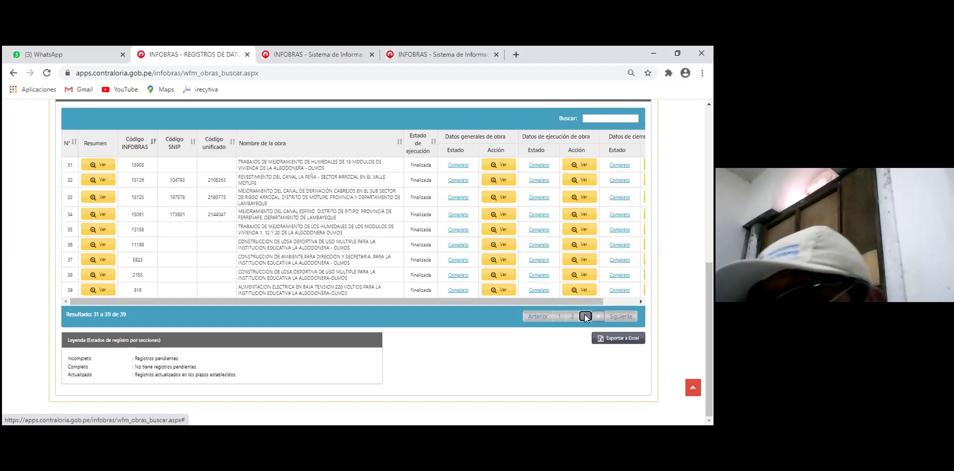
click(540, 214)
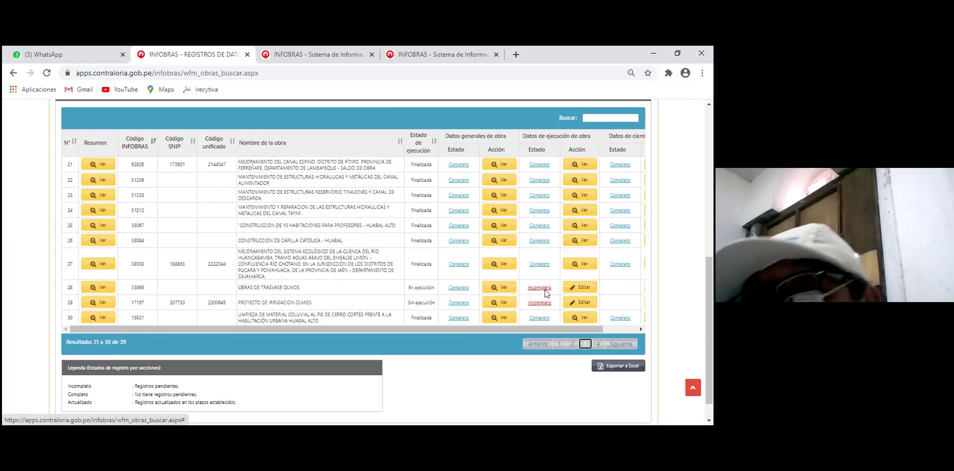
click(540, 288)
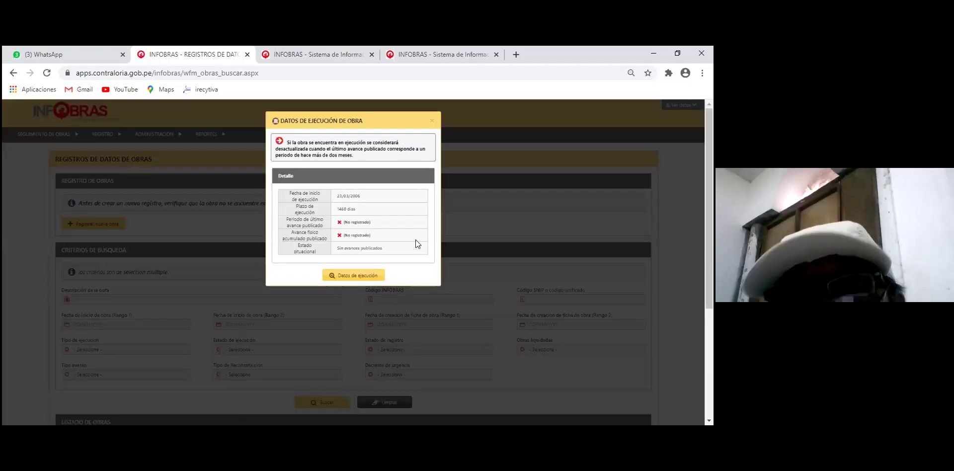
Open work 33966's full execution sheet and review it: start 23/03/2006, 1460-day term, end 22/03/2010
click(431, 120)
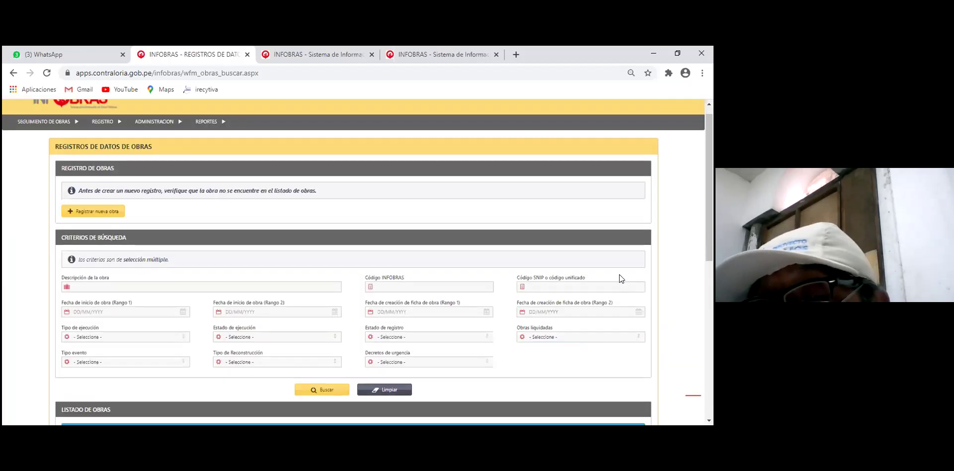
scroll(619, 274, down, 10)
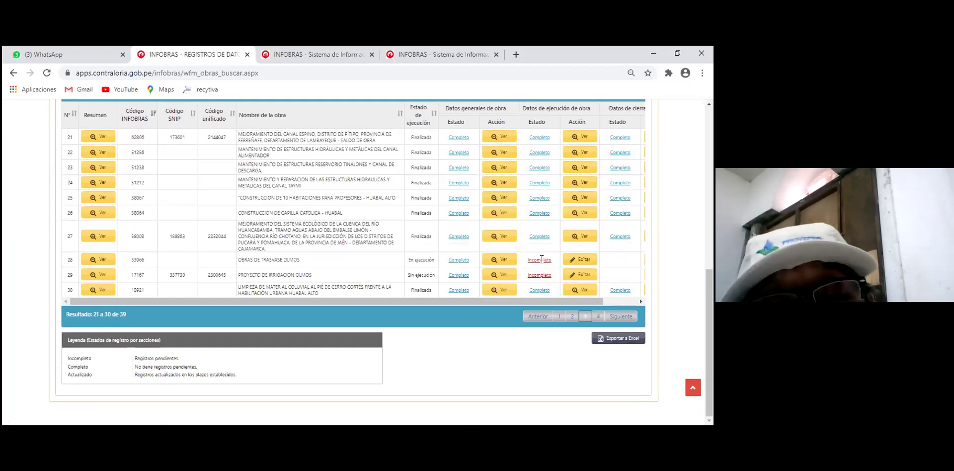
click(540, 260)
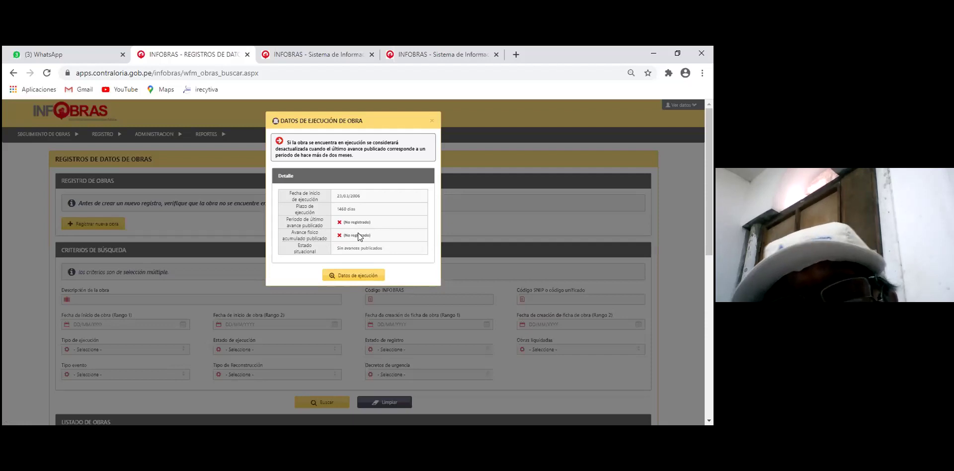
click(355, 276)
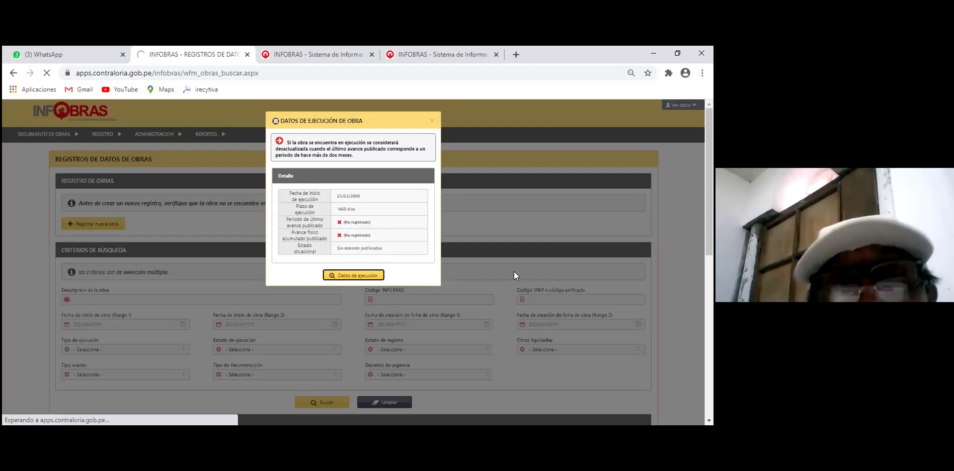
scroll(515, 276, down, 4)
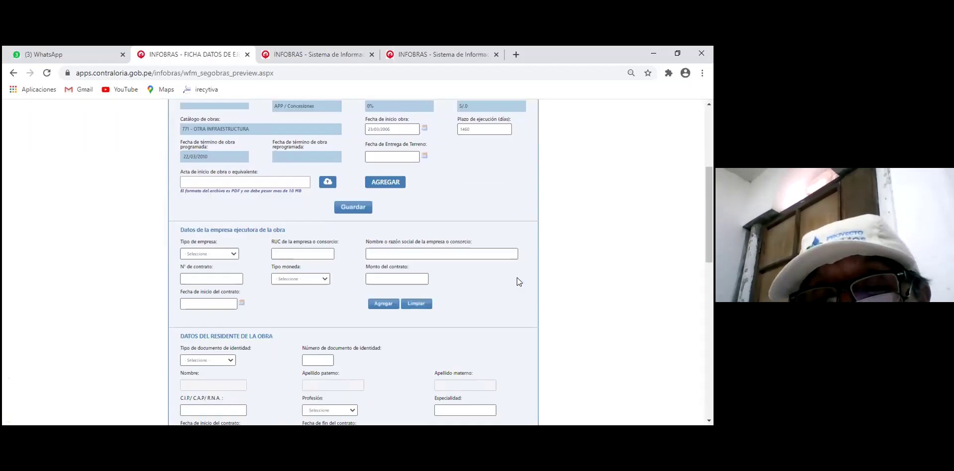
scroll(517, 278, down, 5)
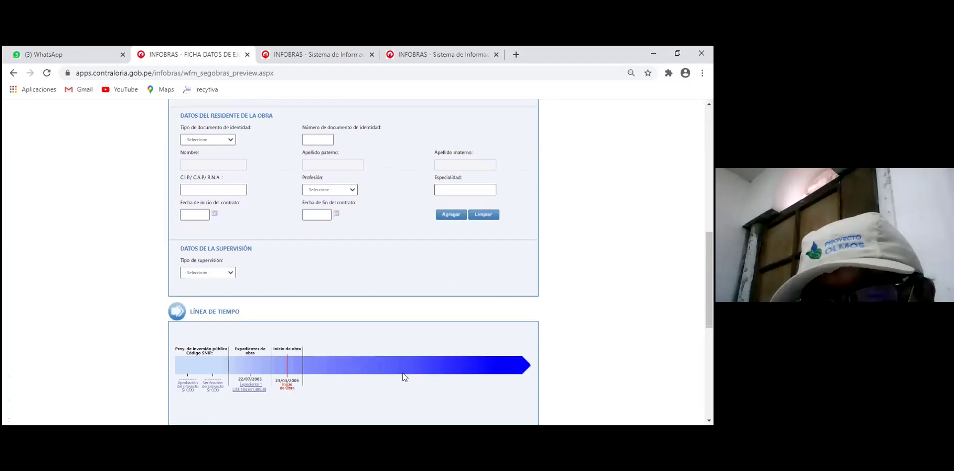
scroll(397, 357, down, 6)
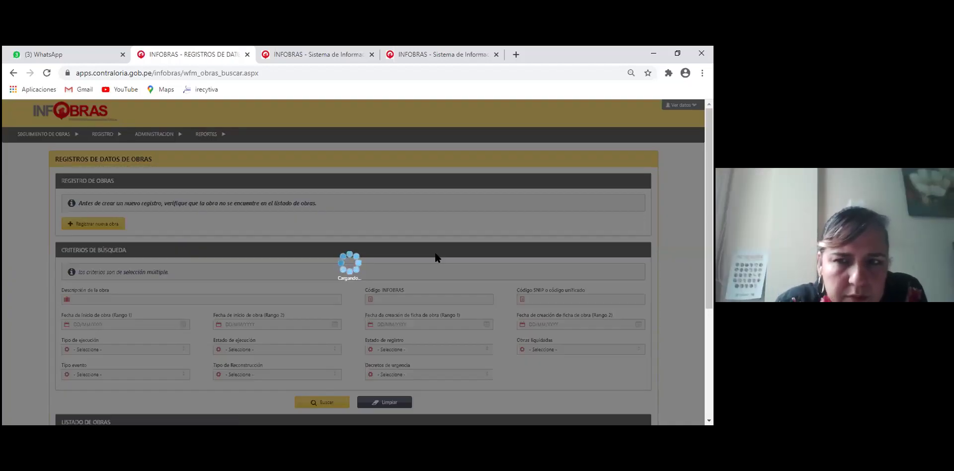
Page the works list to results 11–20 and open the Taymi Antiguo canal repair's execution data
scroll(437, 256, down, 1)
scroll(437, 256, down, 5)
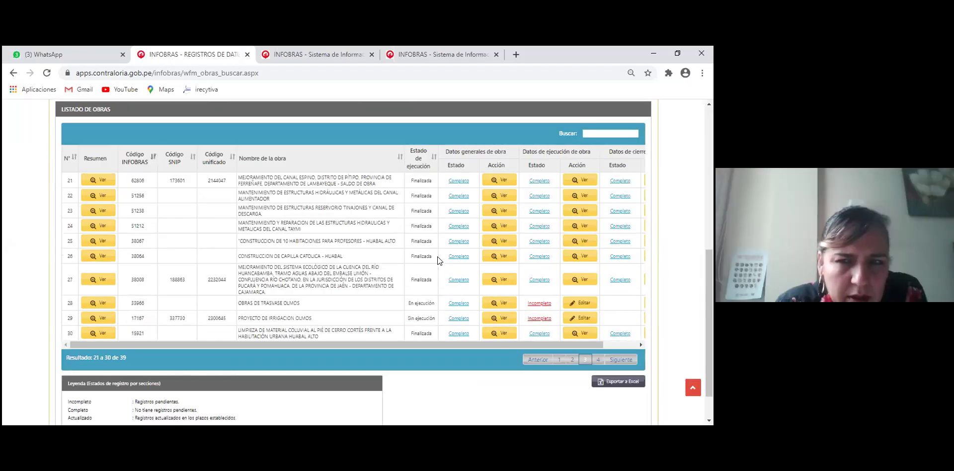
click(558, 361)
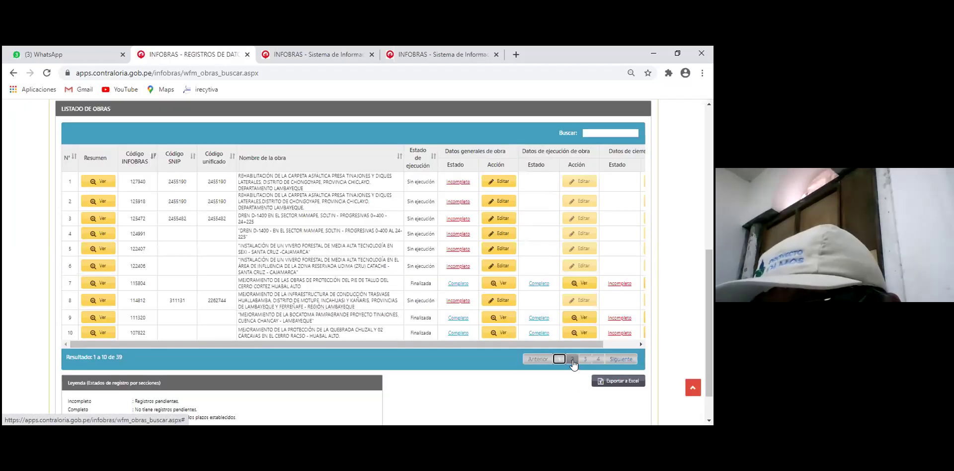
click(571, 360)
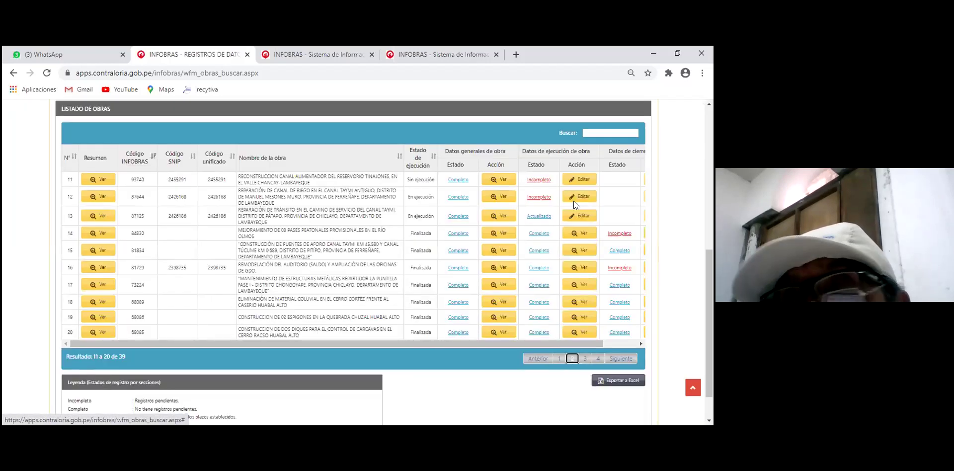
click(573, 202)
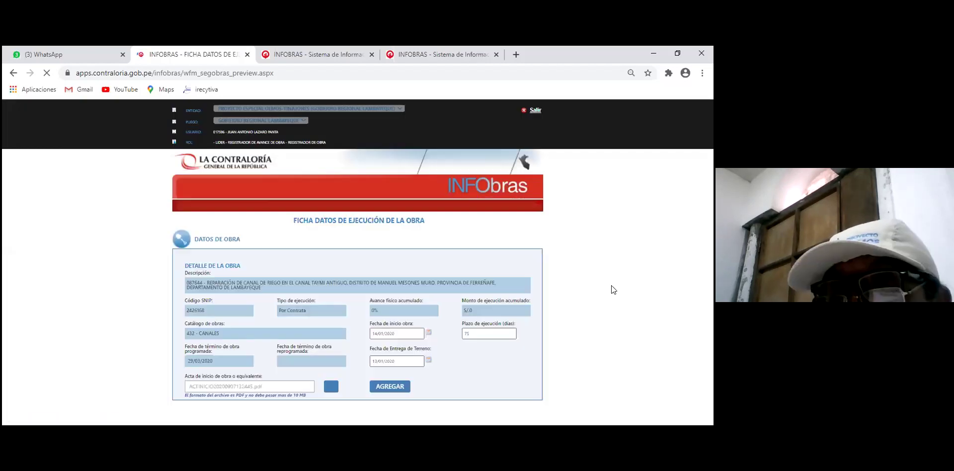
Open Avances de obra row 001 (01/2020), showing 19.12% programmed and 7.91% real progress
scroll(611, 286, down, 3)
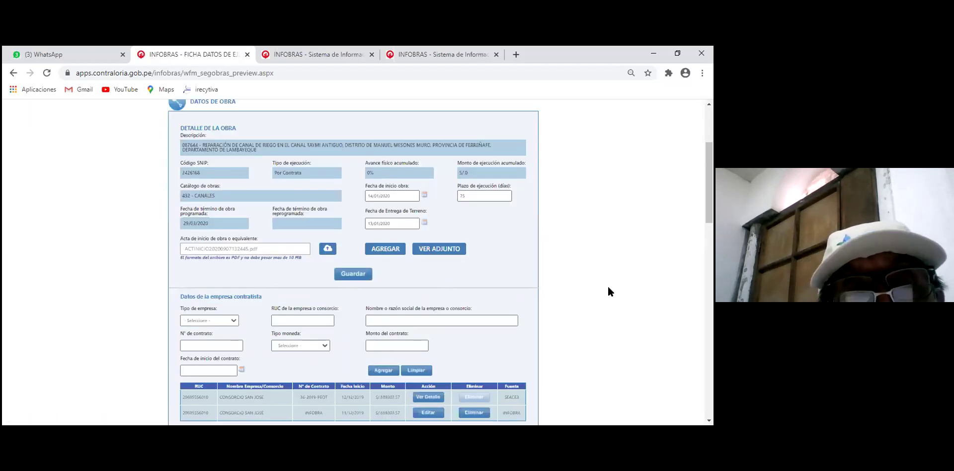
scroll(609, 288, down, 3)
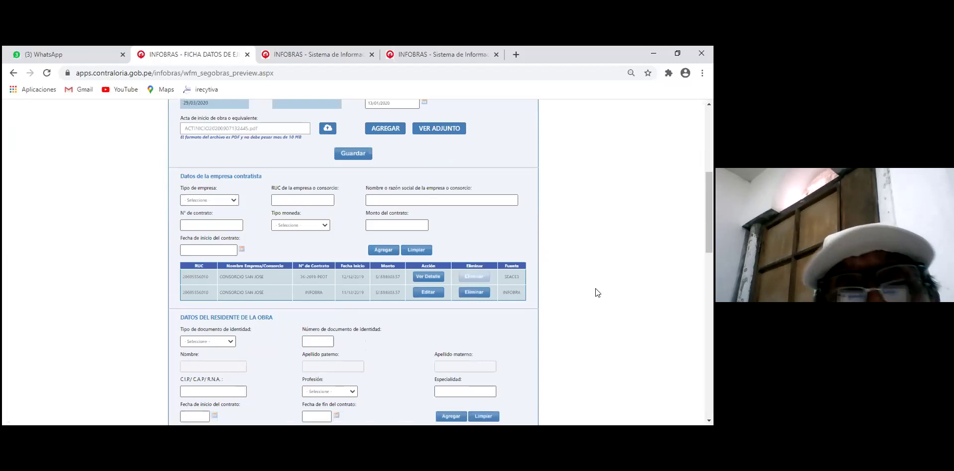
scroll(595, 288, down, 12)
scroll(531, 249, up, 1)
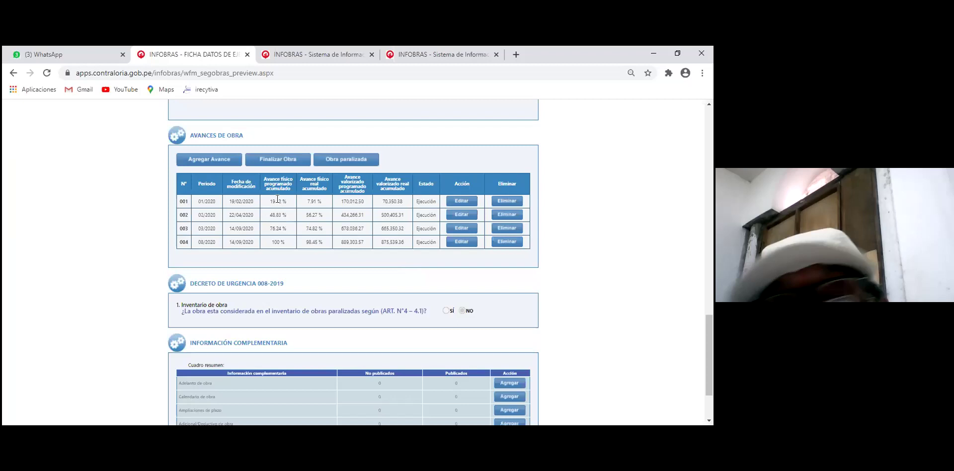
click(461, 201)
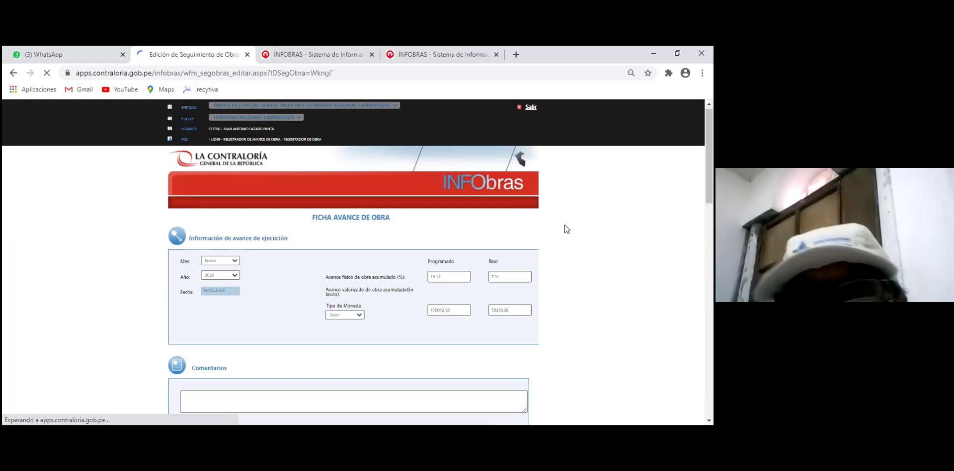
Scroll through the January 2020 entry's valuation documents and the Adjuntar Fotografías table
scroll(564, 230, down, 1)
scroll(564, 228, down, 6)
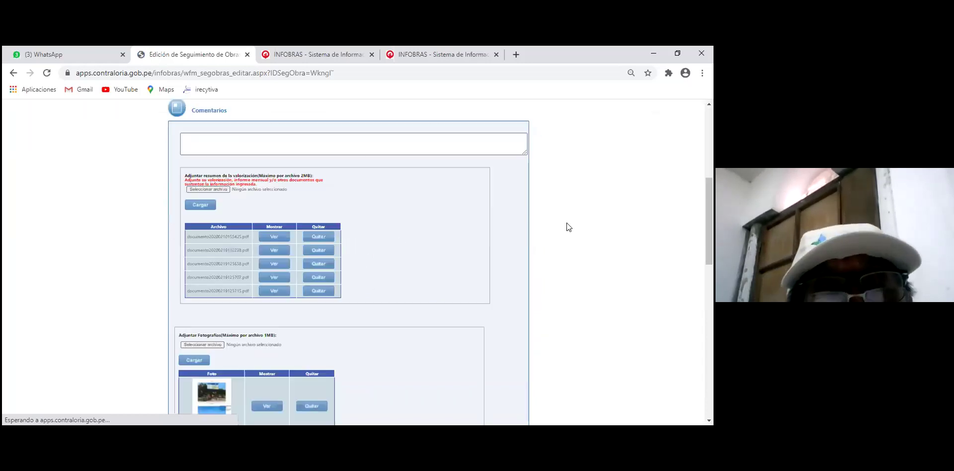
scroll(197, 199, down, 6)
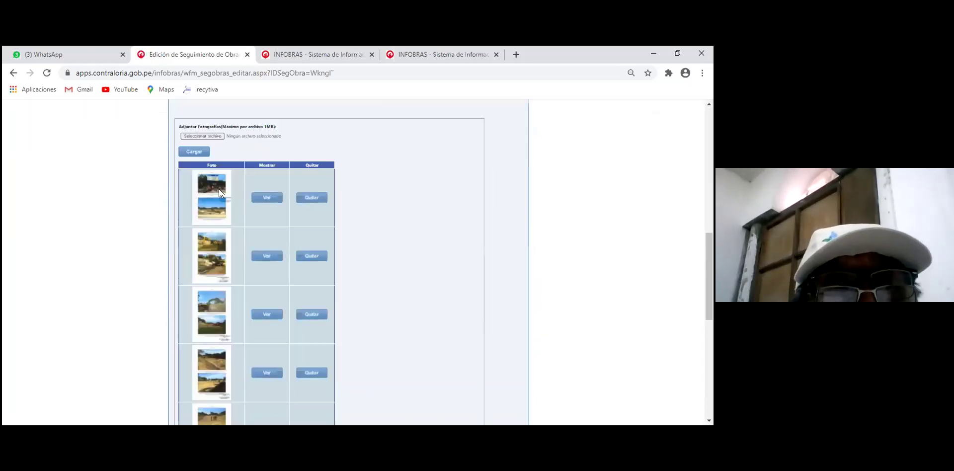
scroll(425, 227, down, 10)
scroll(397, 224, up, 8)
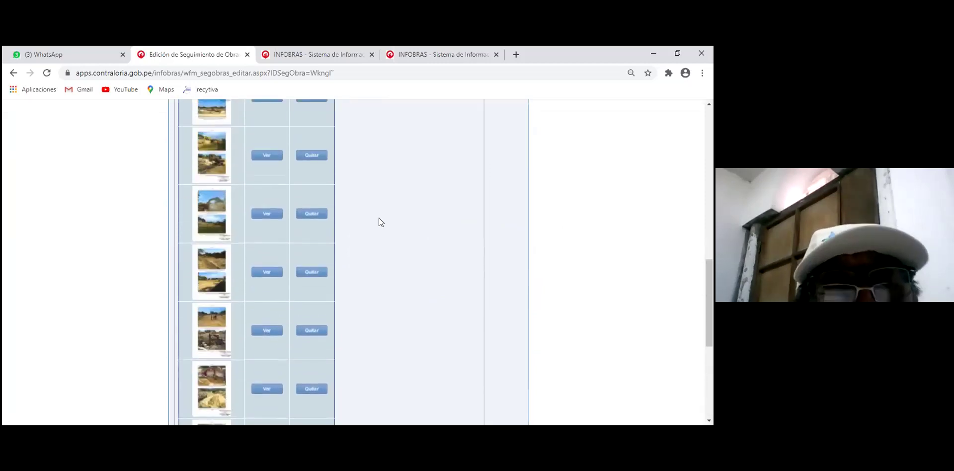
scroll(378, 222, up, 2)
View the entry's first site photo, then return to the progress entry page
click(269, 200)
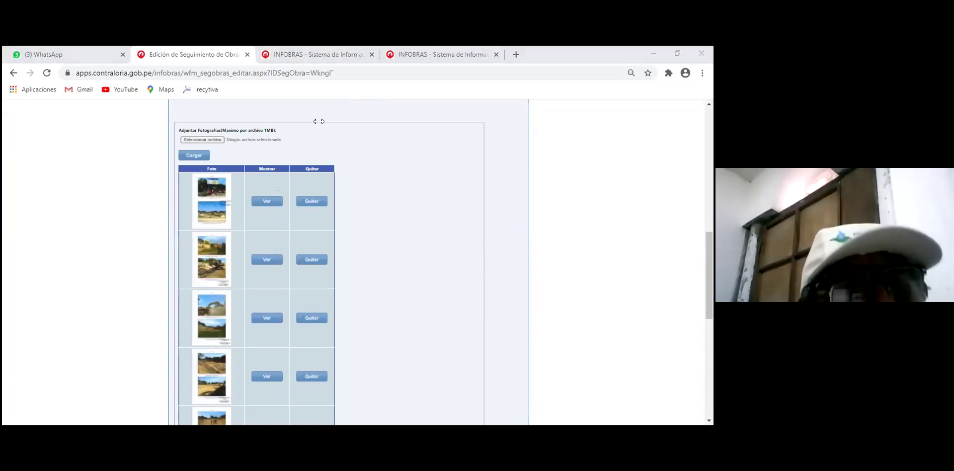
click(264, 261)
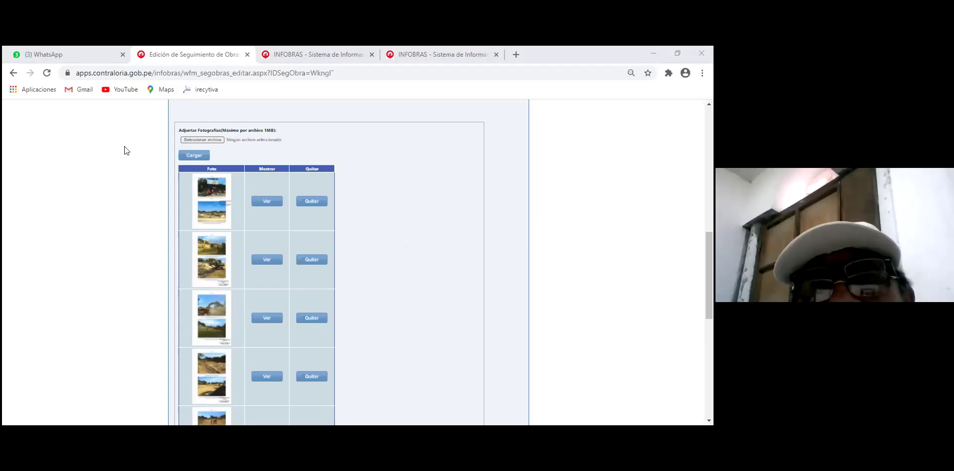
click(264, 244)
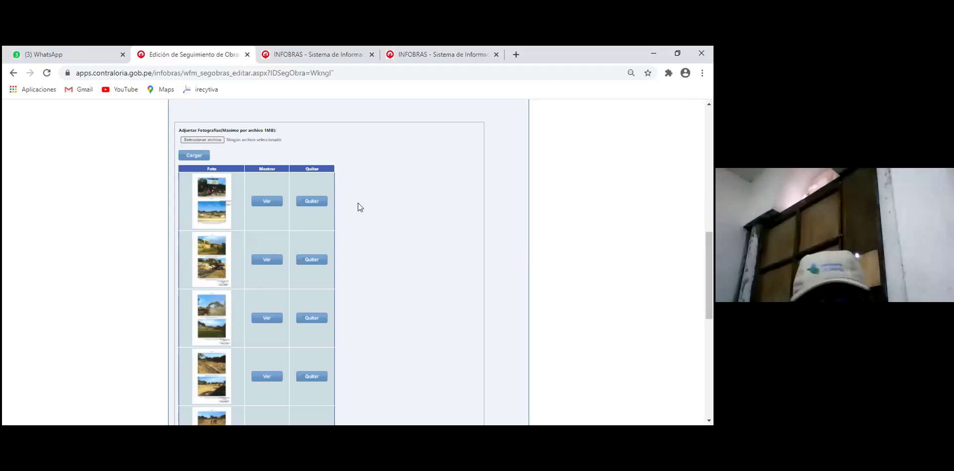
Leave the January progress entry with Regresar, returning to the execution data sheet
scroll(404, 181, down, 2)
scroll(402, 181, down, 5)
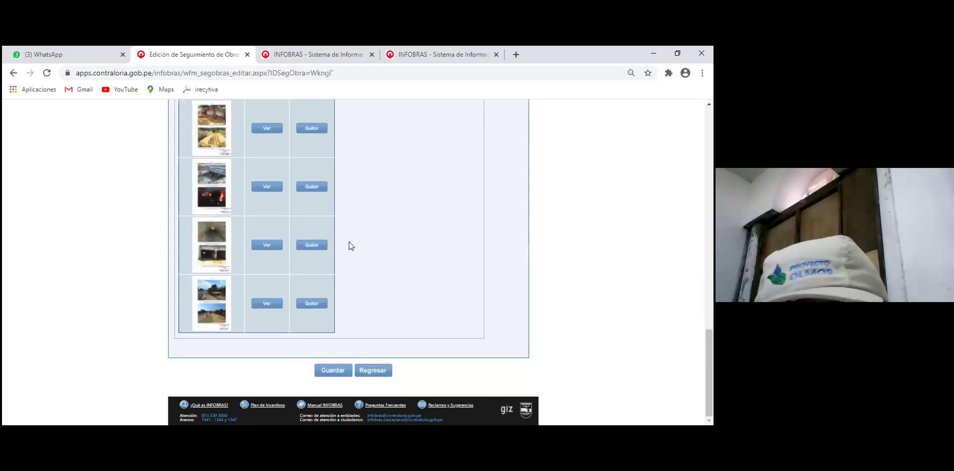
click(382, 370)
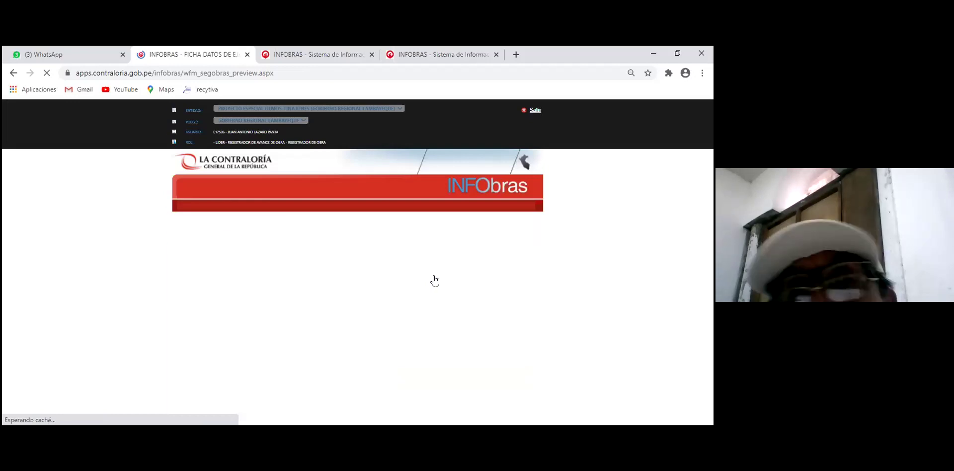
Open the February 2020 progress entry (row 002) from Avances de obra
scroll(464, 217, down, 5)
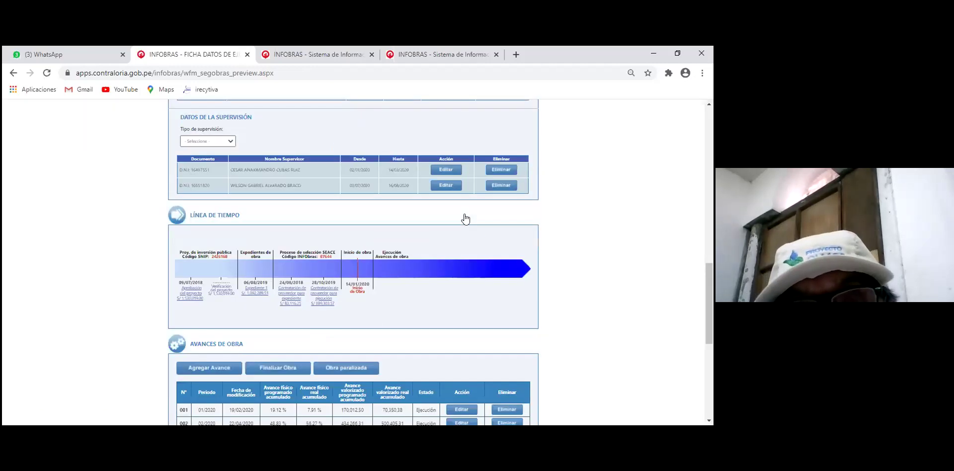
scroll(540, 228, down, 4)
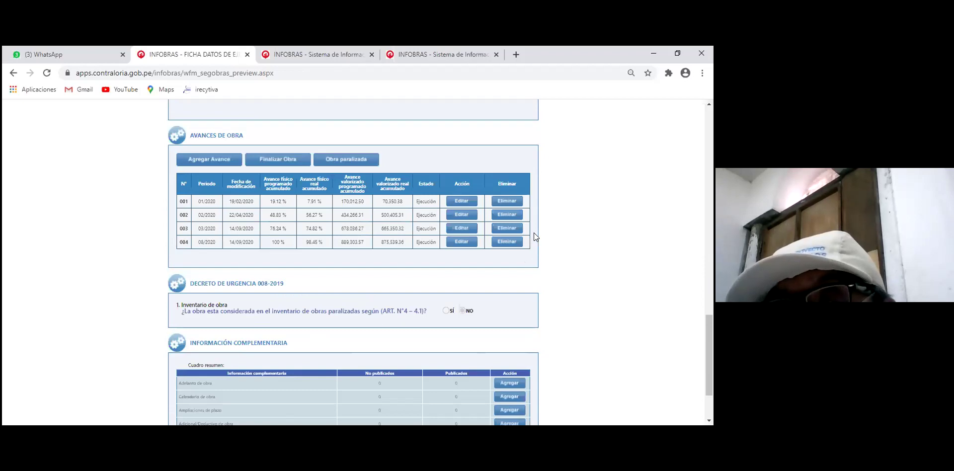
key(Return)
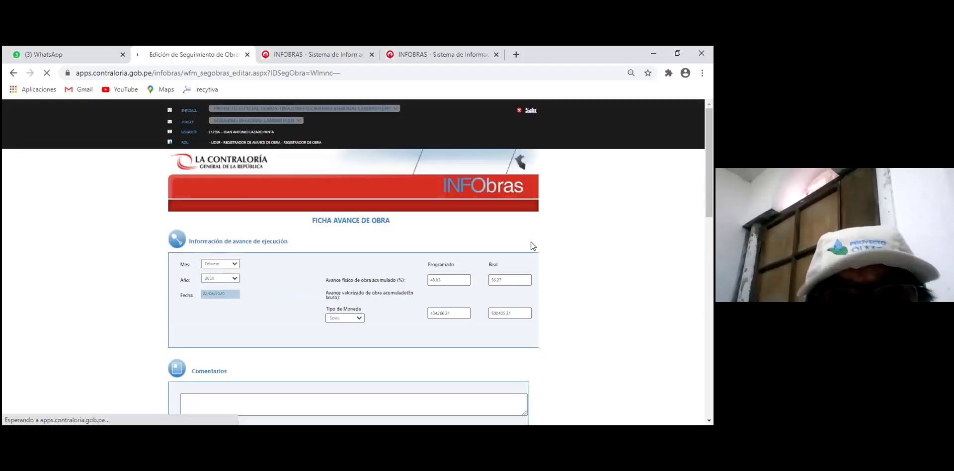
Look over the February 2020 entry's photo table and view its first site photo
scroll(217, 255, down, 10)
scroll(261, 251, up, 2)
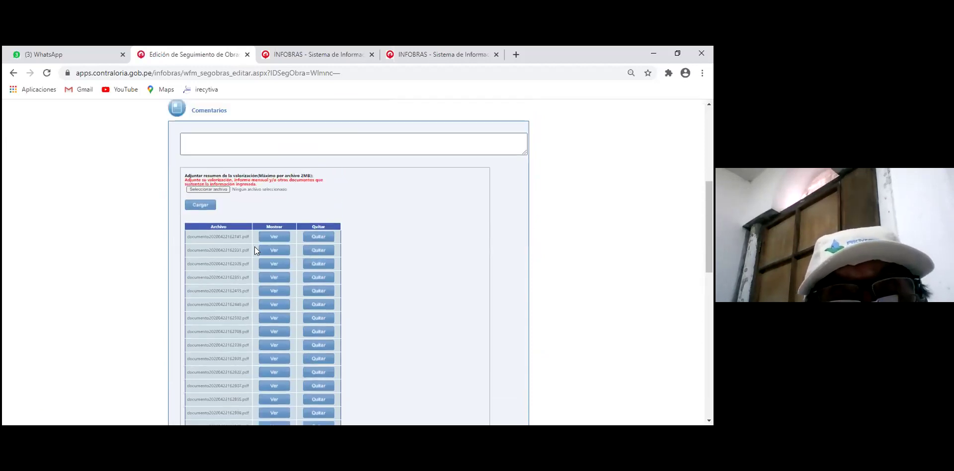
scroll(254, 246, down, 4)
scroll(255, 246, down, 10)
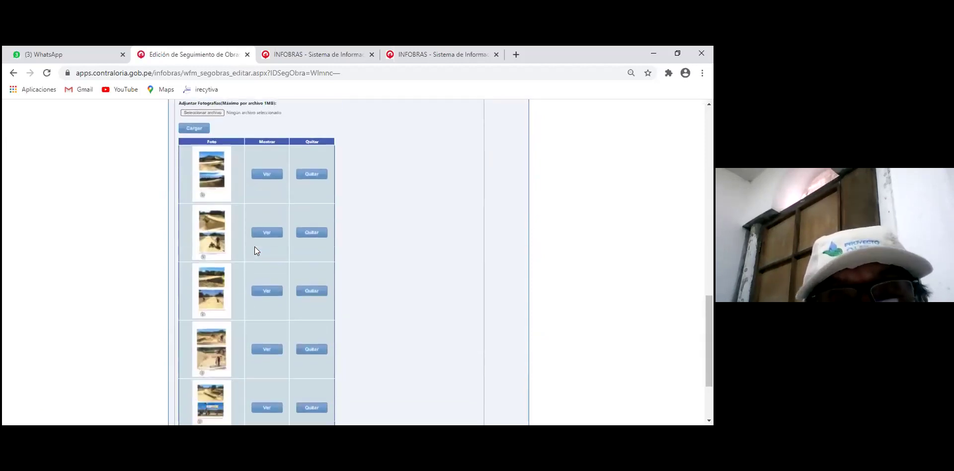
scroll(254, 247, up, 1)
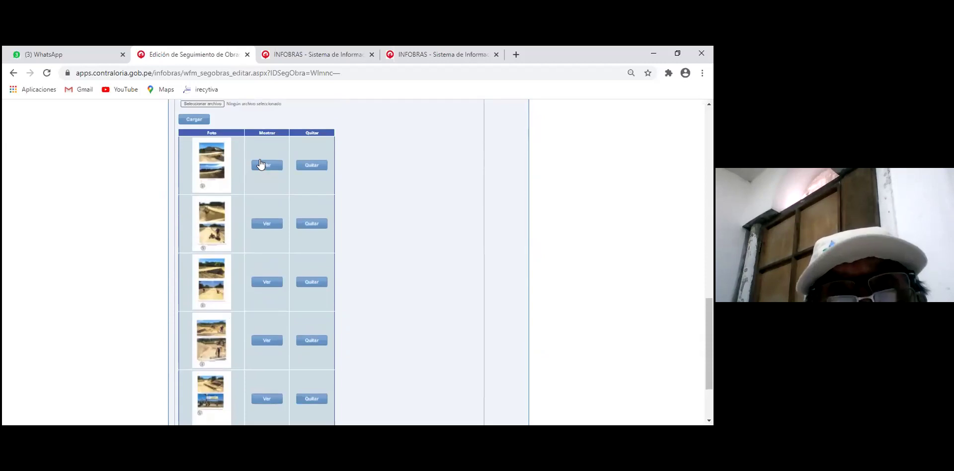
click(267, 165)
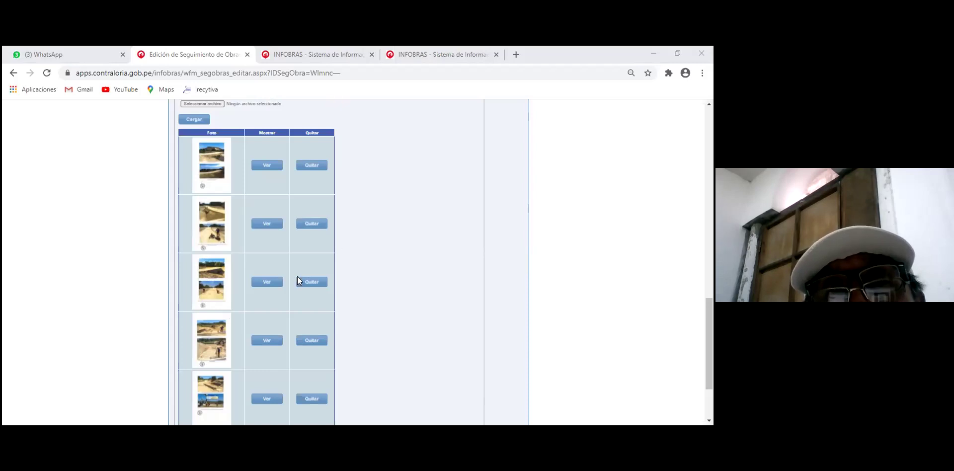
Go back with Regresar to the canal repair's execution data sheet
scroll(265, 302, down, 2)
click(416, 245)
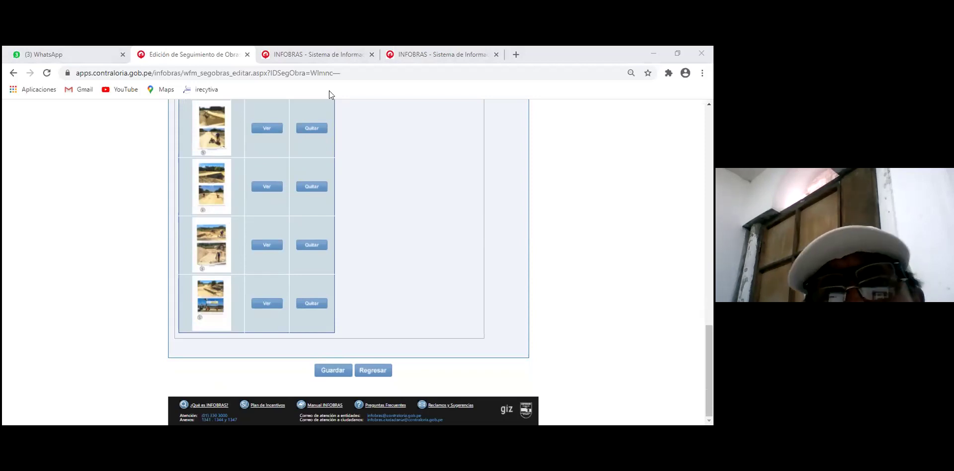
click(371, 372)
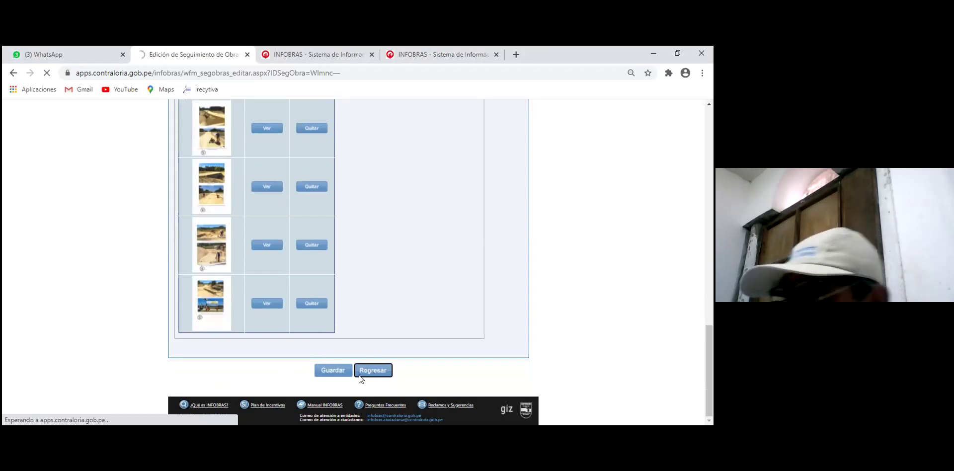
Review the canal repair's sheet down to its four progress entries, then return to the works register
scroll(356, 366, down, 2)
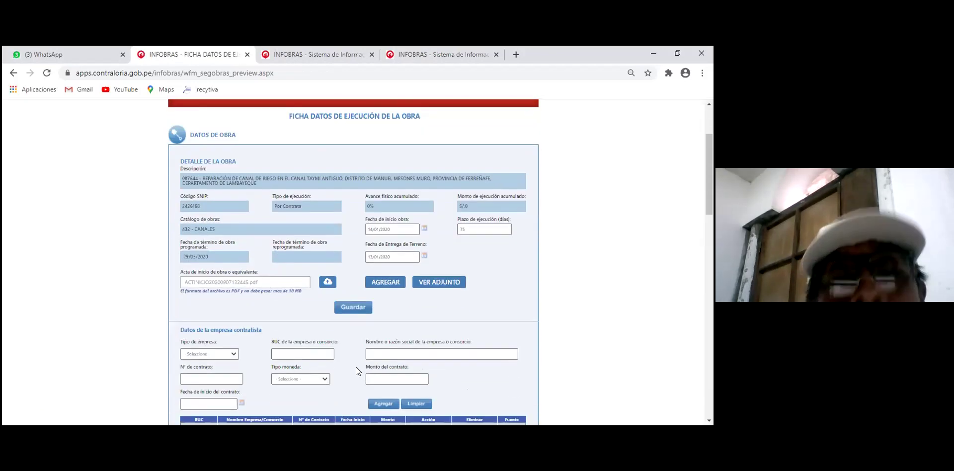
scroll(356, 366, down, 5)
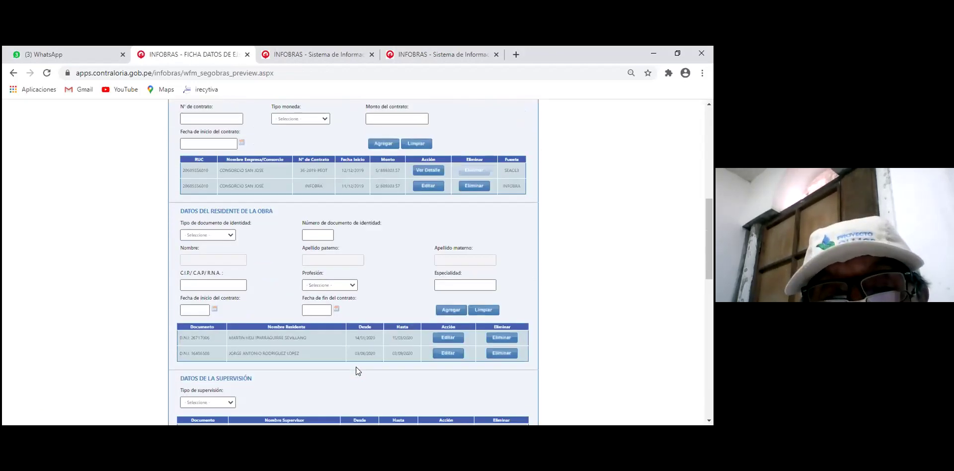
scroll(356, 367, down, 13)
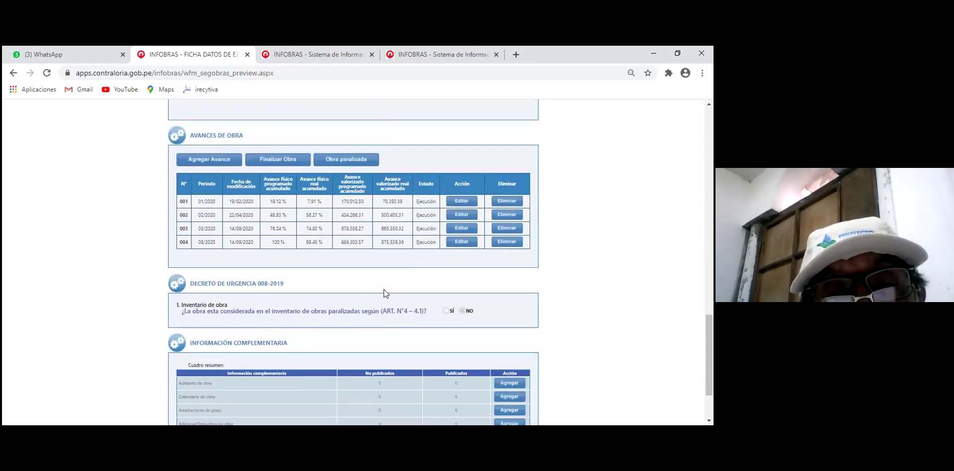
scroll(384, 289, down, 1)
scroll(384, 289, down, 1)
click(373, 381)
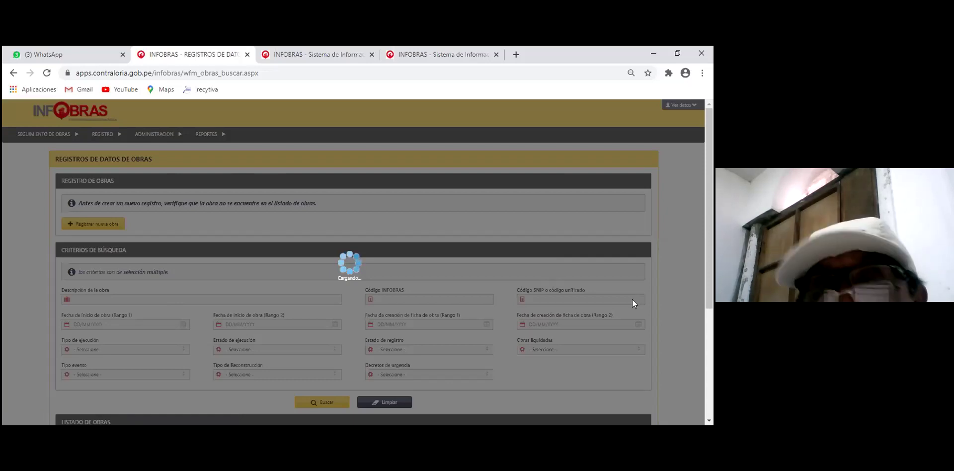
Export the Listado de obras results of 39 registered works with Exportar a Excel
scroll(632, 300, down, 4)
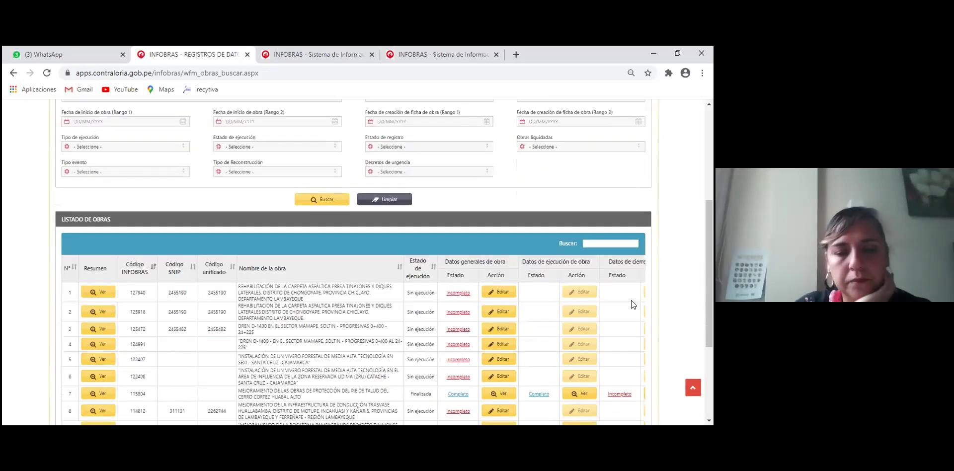
scroll(631, 300, down, 2)
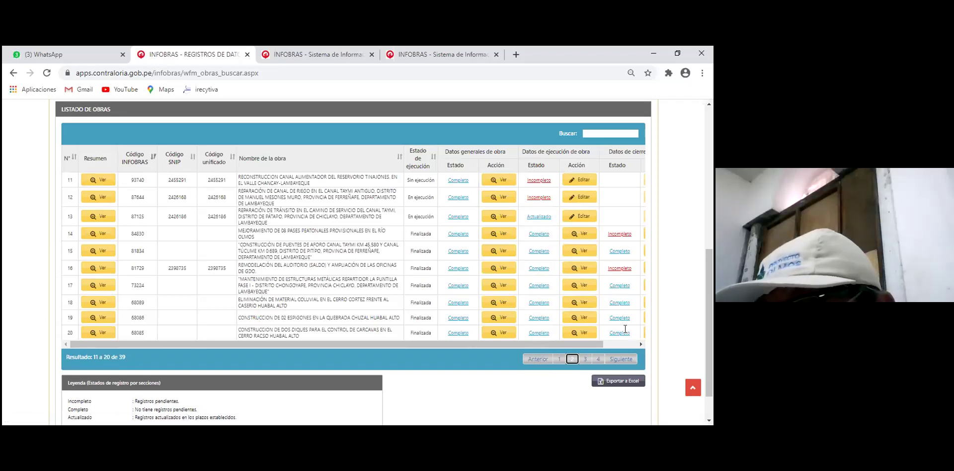
click(616, 382)
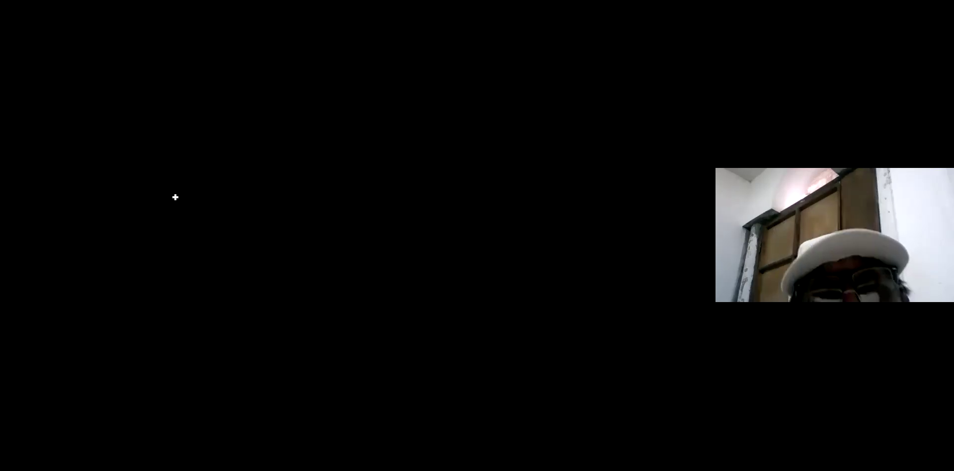
Browse the Lista_Obras sheet of 'Listado de obras del PEOT', stepping along row 8 from G8
scroll(278, 277, up, 9)
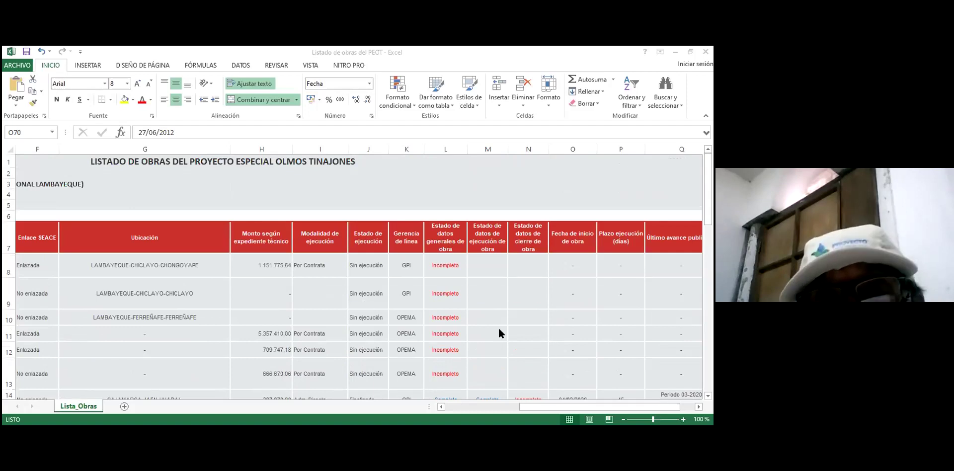
click(440, 407)
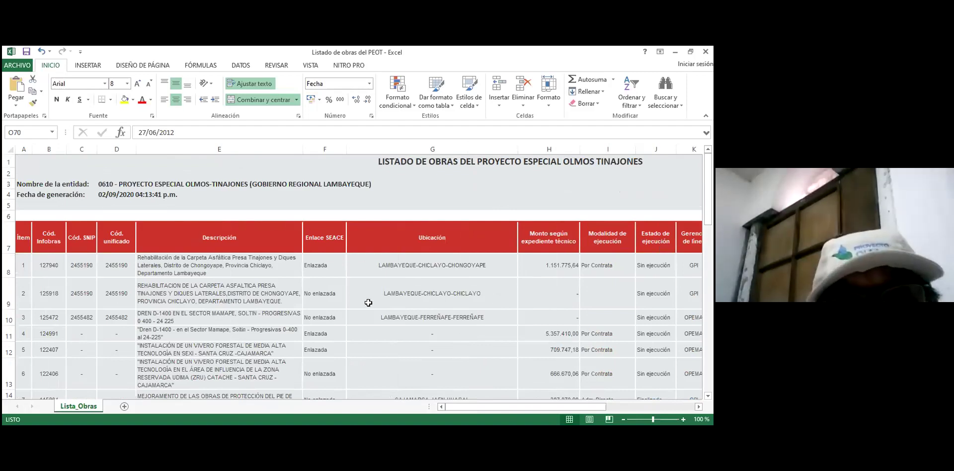
scroll(362, 295, down, 3)
scroll(362, 295, down, 10)
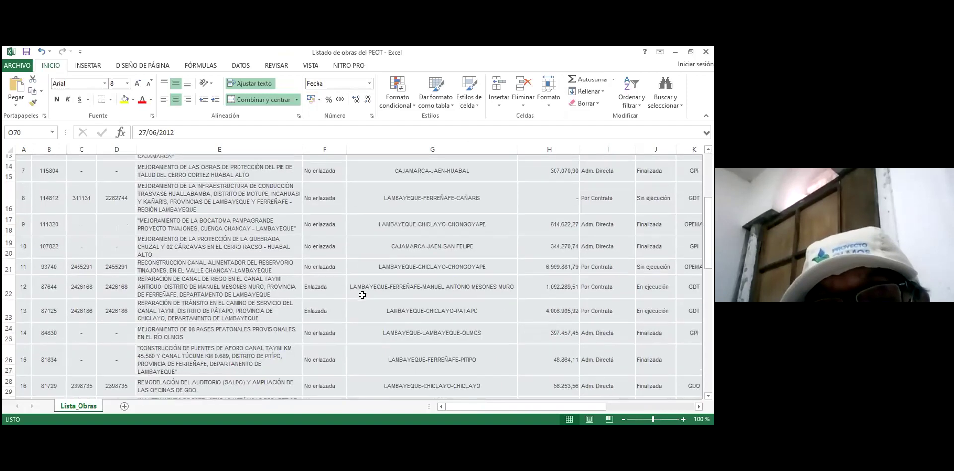
scroll(364, 299, up, 13)
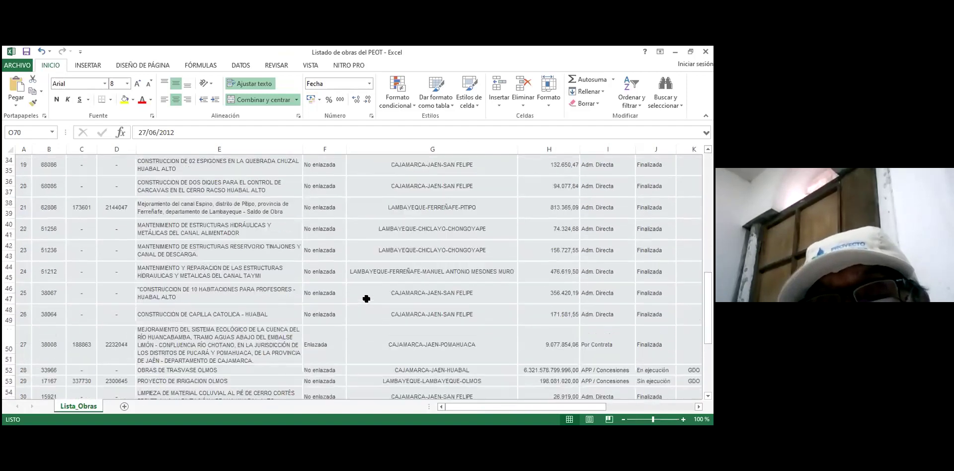
click(440, 258)
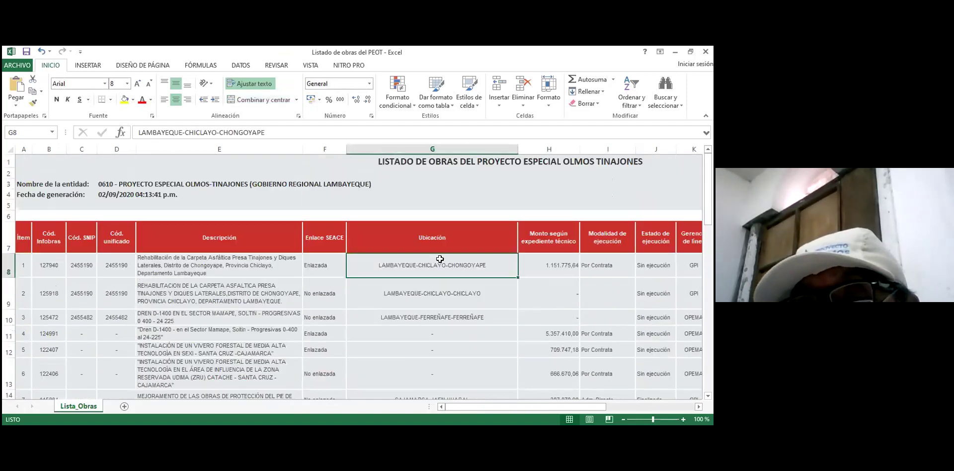
key(Right)
key(Right)
key(Right)
key(Right)
key(Right)
key(Right)
key(Right)
key(Right)
key(Right)
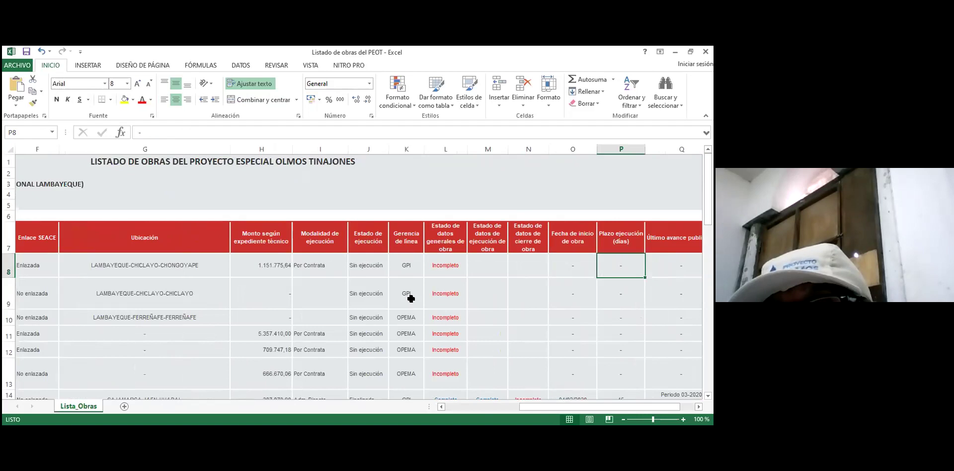
drag(410, 236, 406, 385)
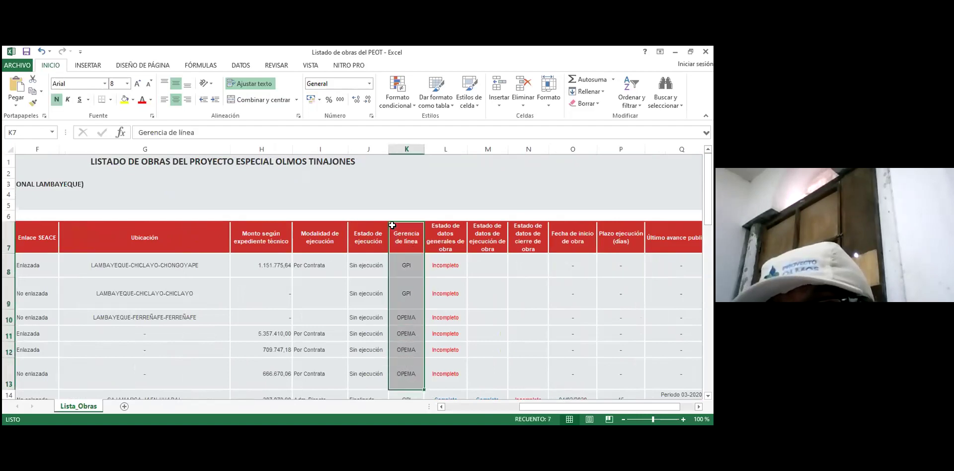
click(399, 149)
click(407, 257)
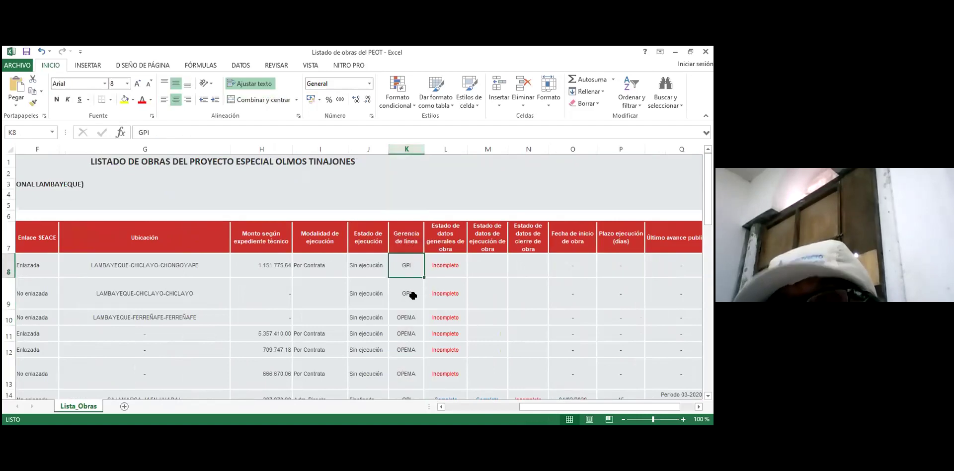
click(414, 288)
click(414, 318)
click(407, 332)
click(406, 350)
click(410, 368)
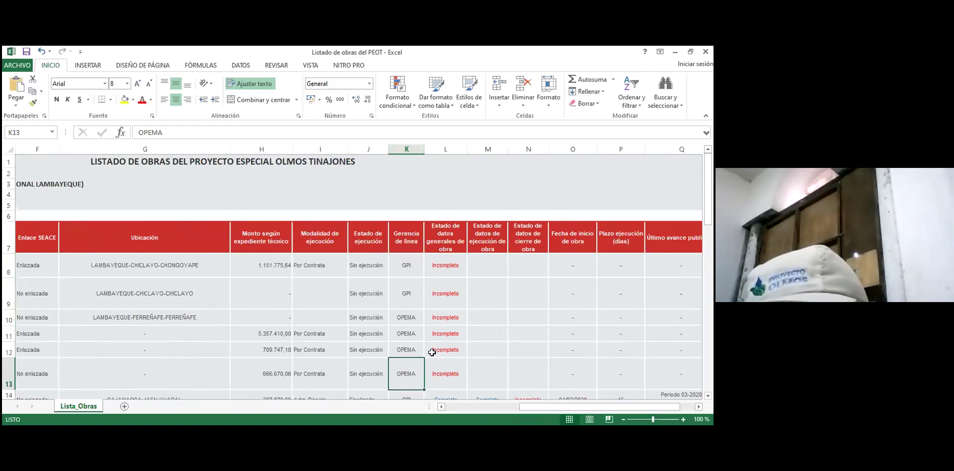
scroll(466, 327, down, 2)
scroll(465, 328, down, 3)
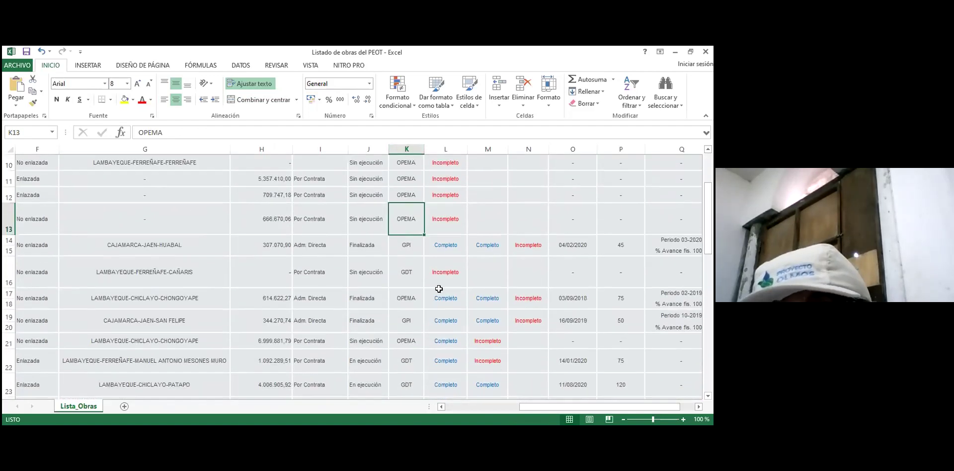
click(405, 249)
click(417, 287)
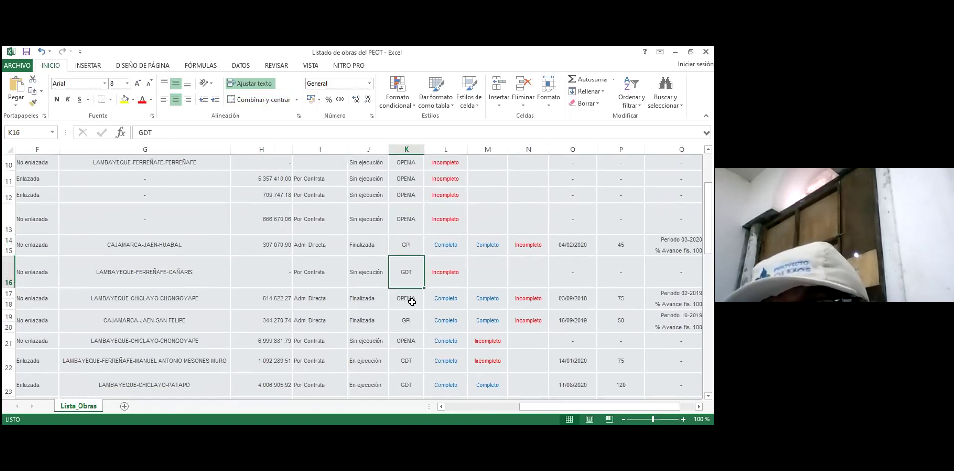
click(412, 301)
click(406, 321)
click(406, 341)
click(413, 359)
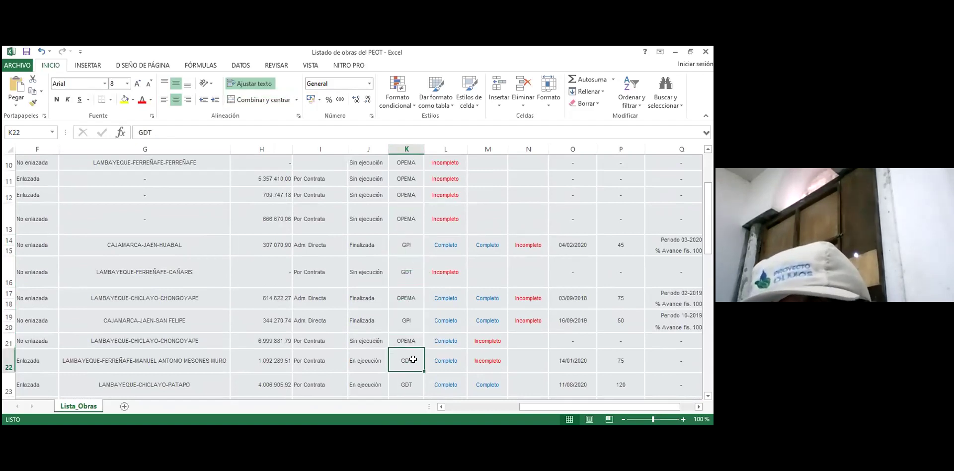
scroll(413, 359, down, 3)
click(418, 257)
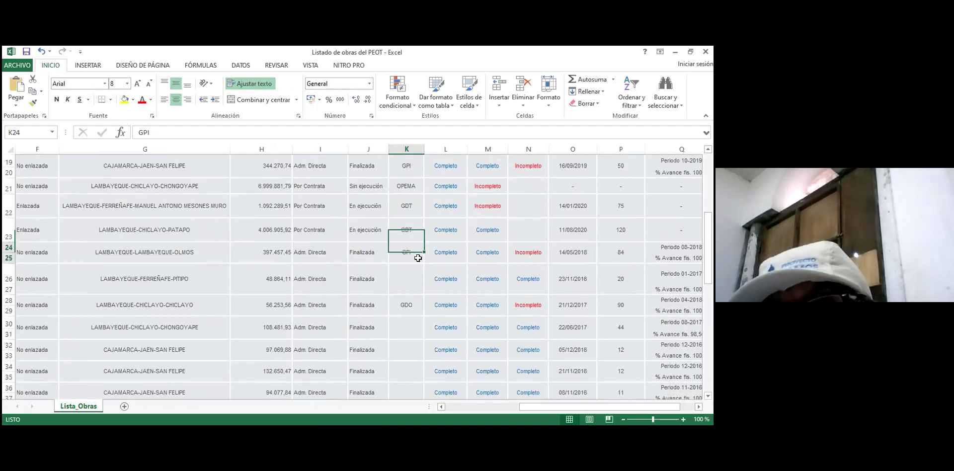
scroll(456, 297, up, 6)
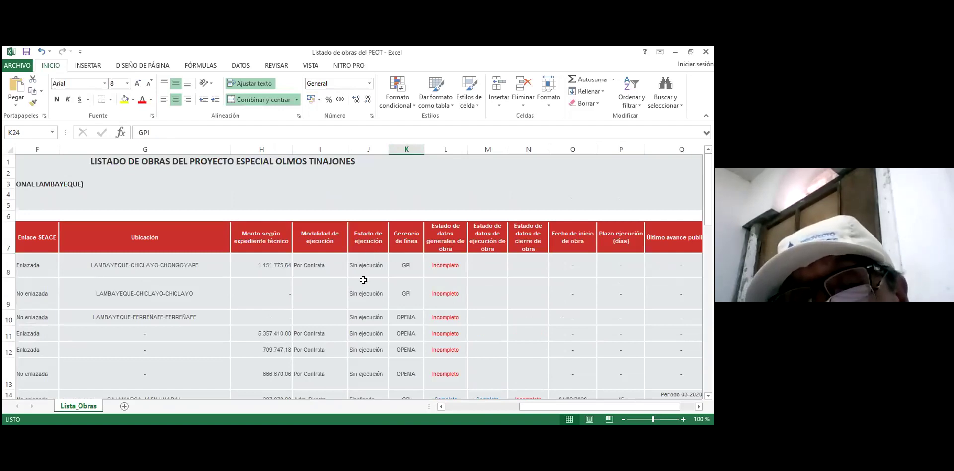
click(444, 231)
click(497, 235)
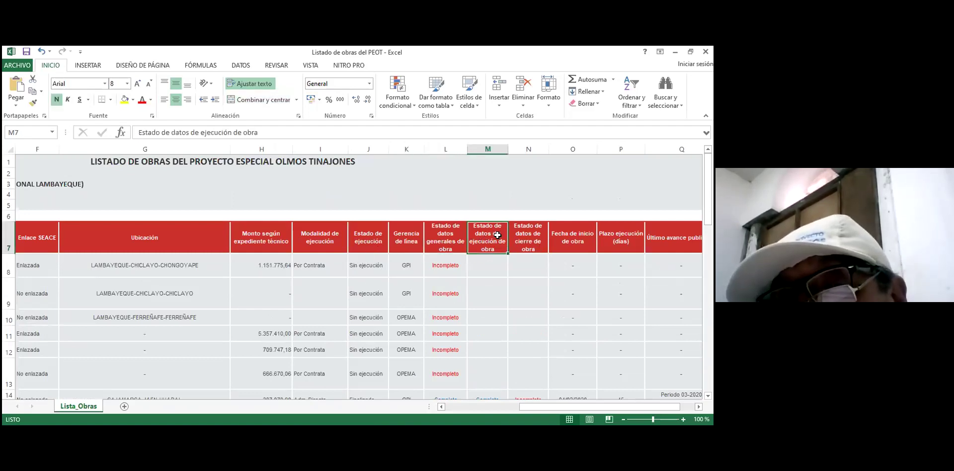
click(517, 235)
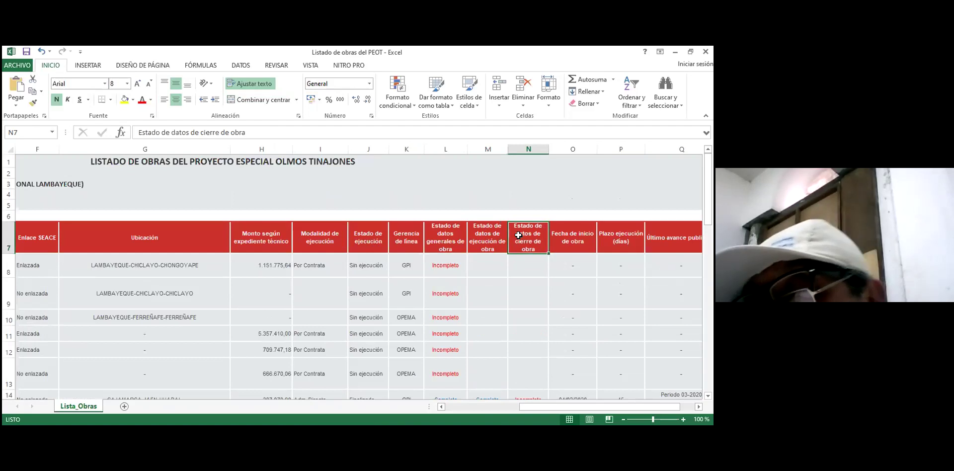
scroll(561, 264, down, 10)
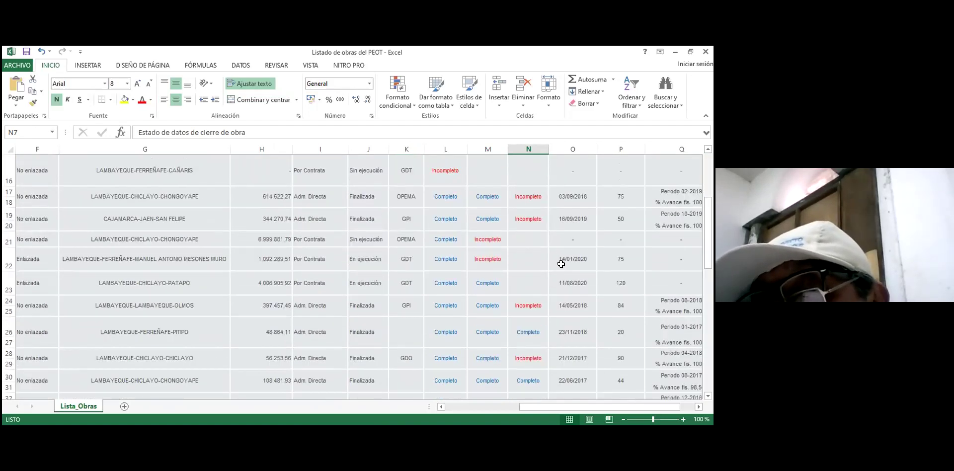